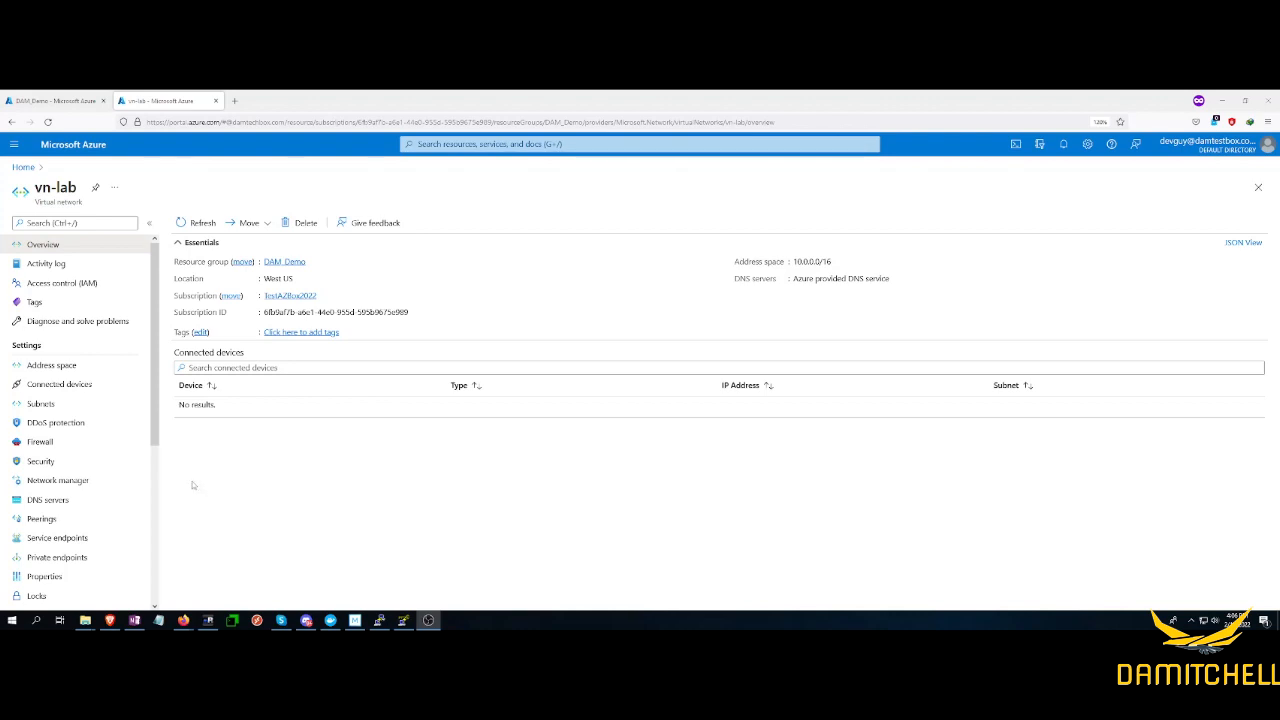
# Step: Search the portal for the Virtual machines service and start creating a new virtual machine, with the machine list hidden
pyautogui.click(200, 185)
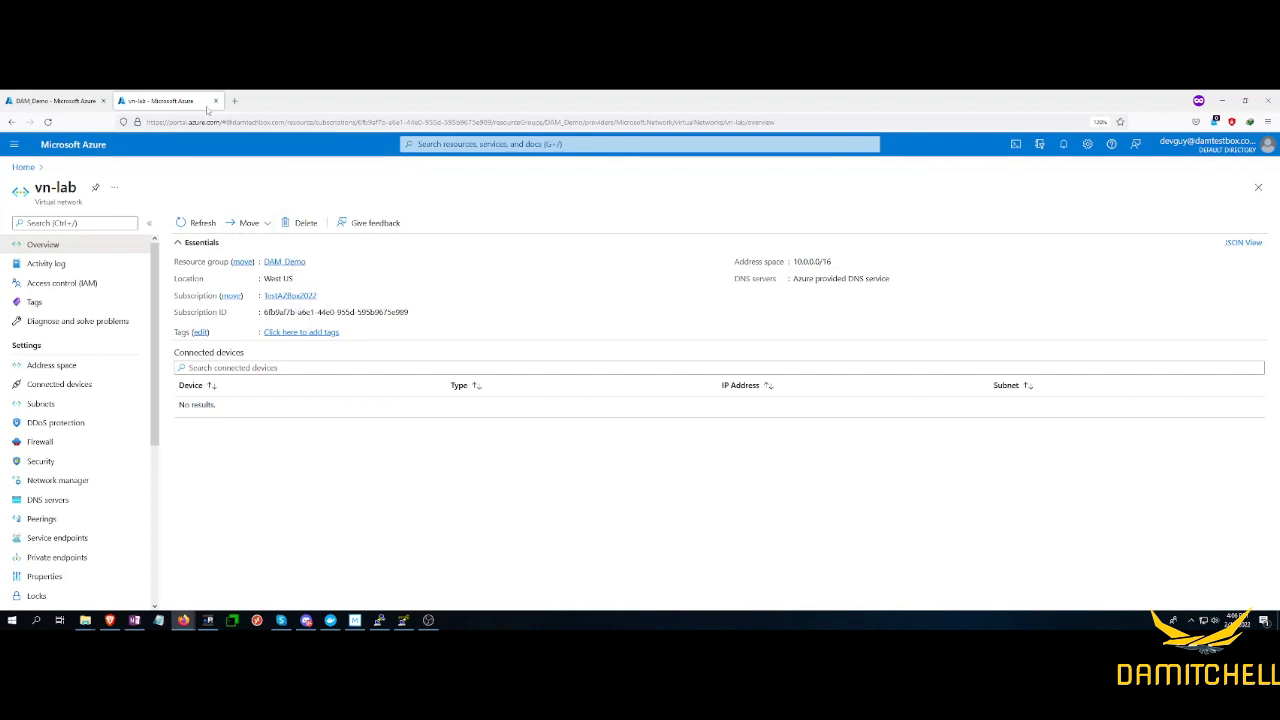
pyautogui.click(436, 144)
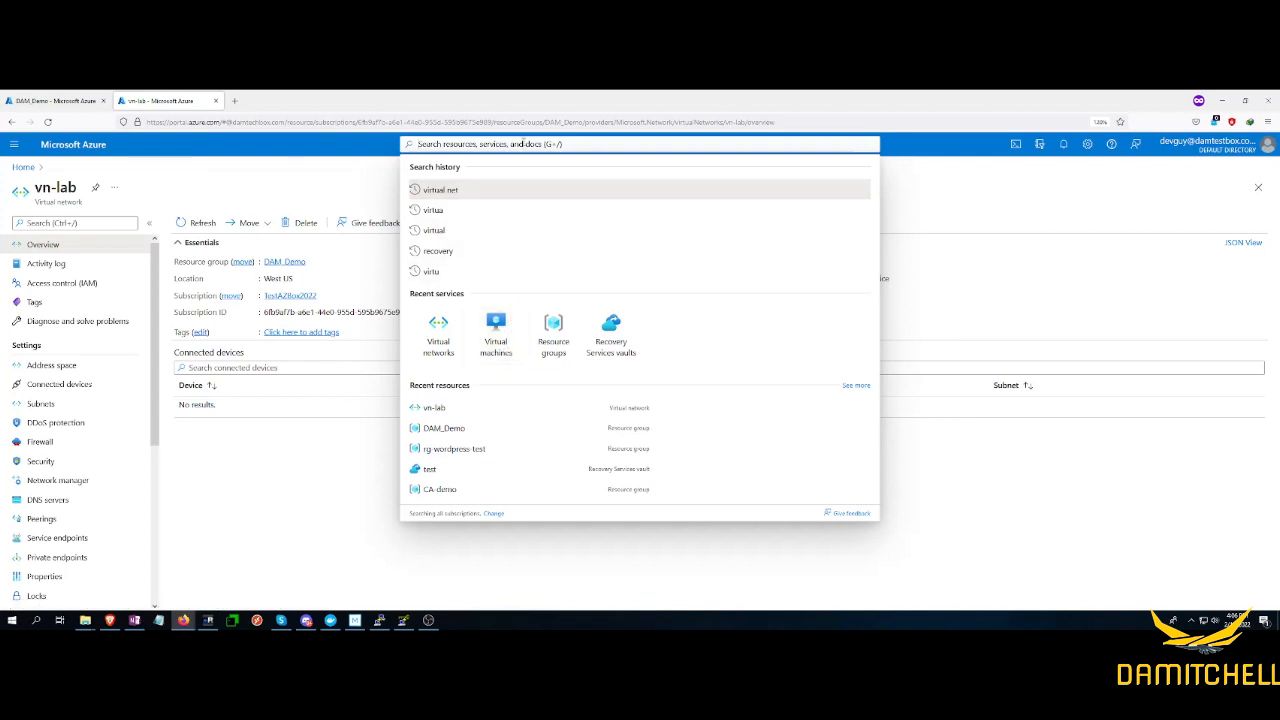
pyautogui.write('virtua')
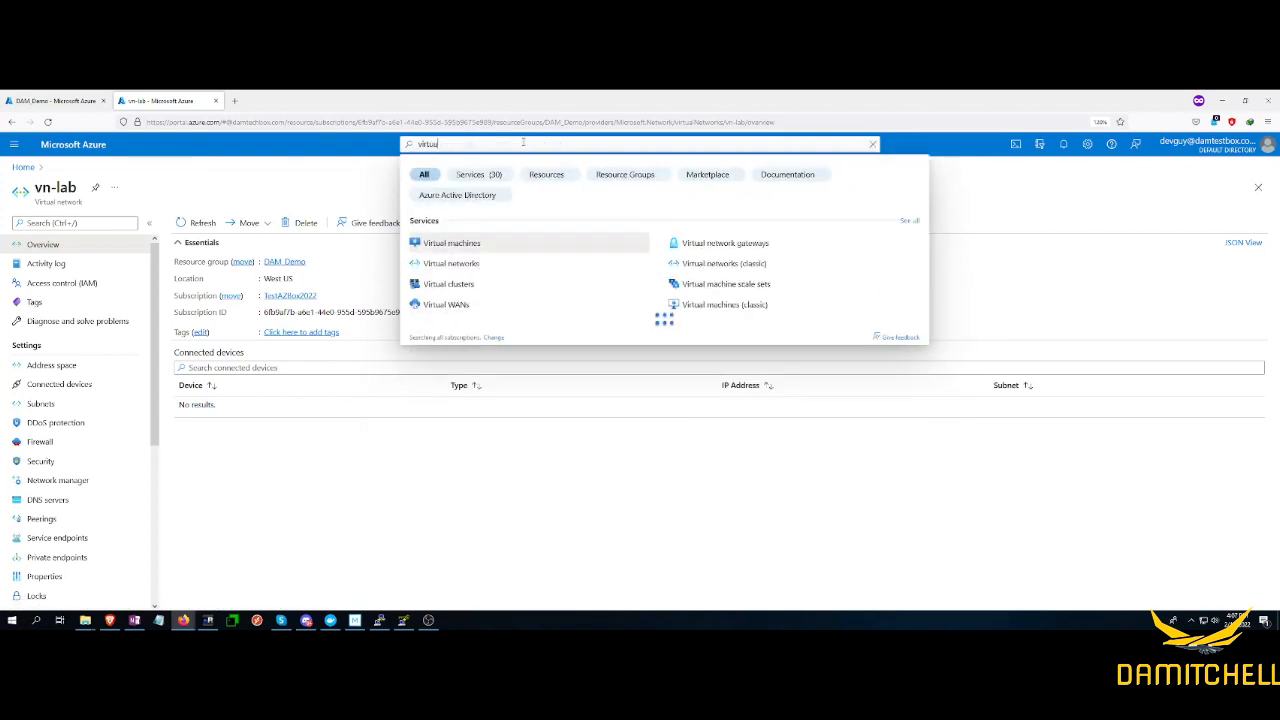
pyautogui.click(455, 248)
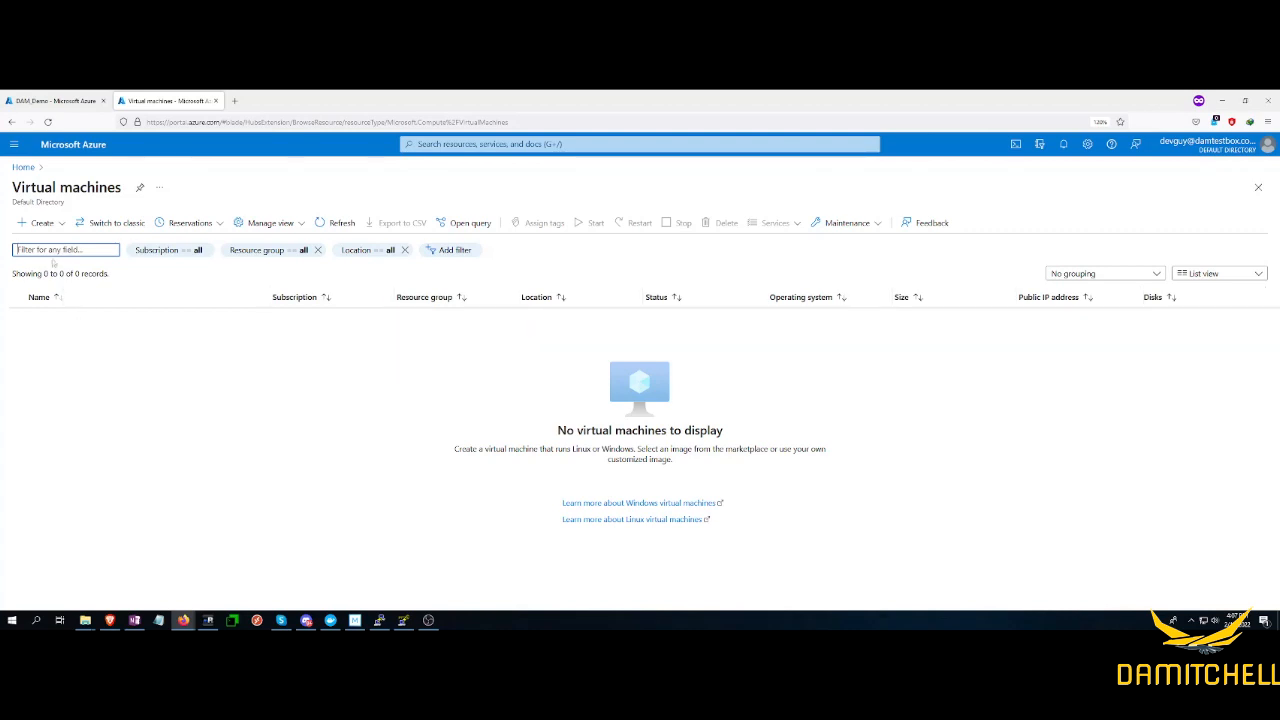
pyautogui.click(40, 223)
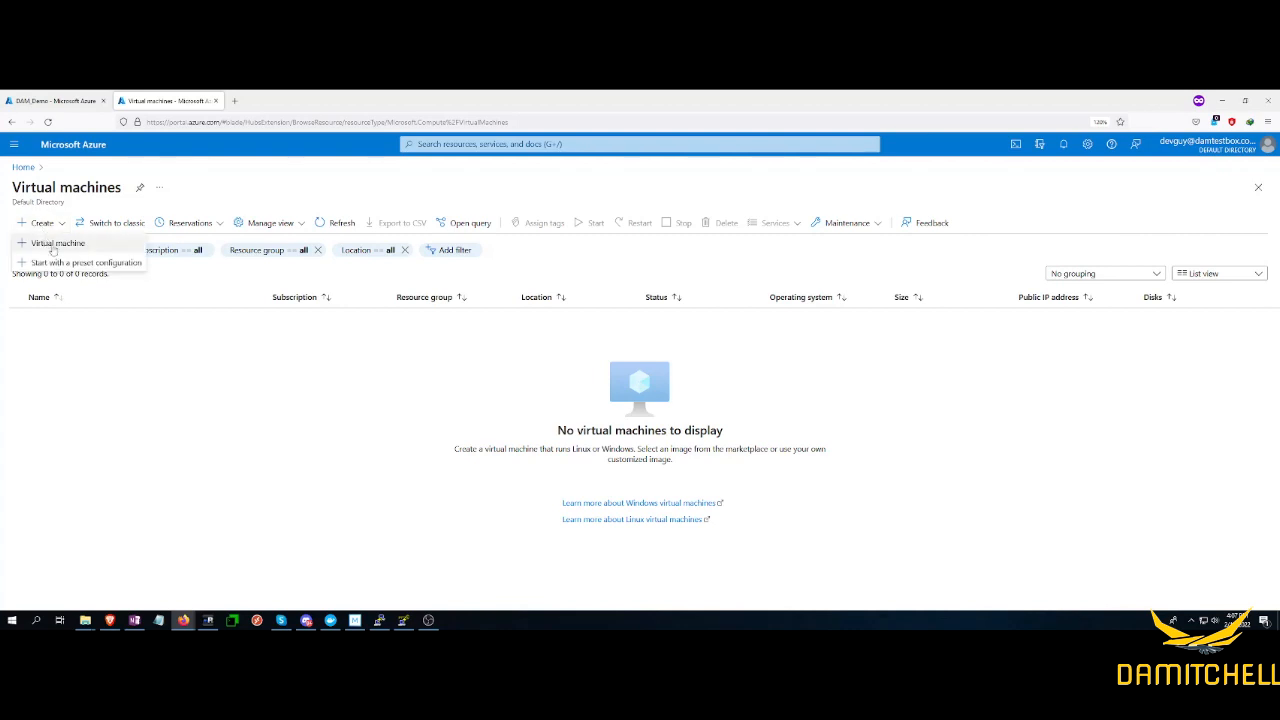
pyautogui.click(55, 244)
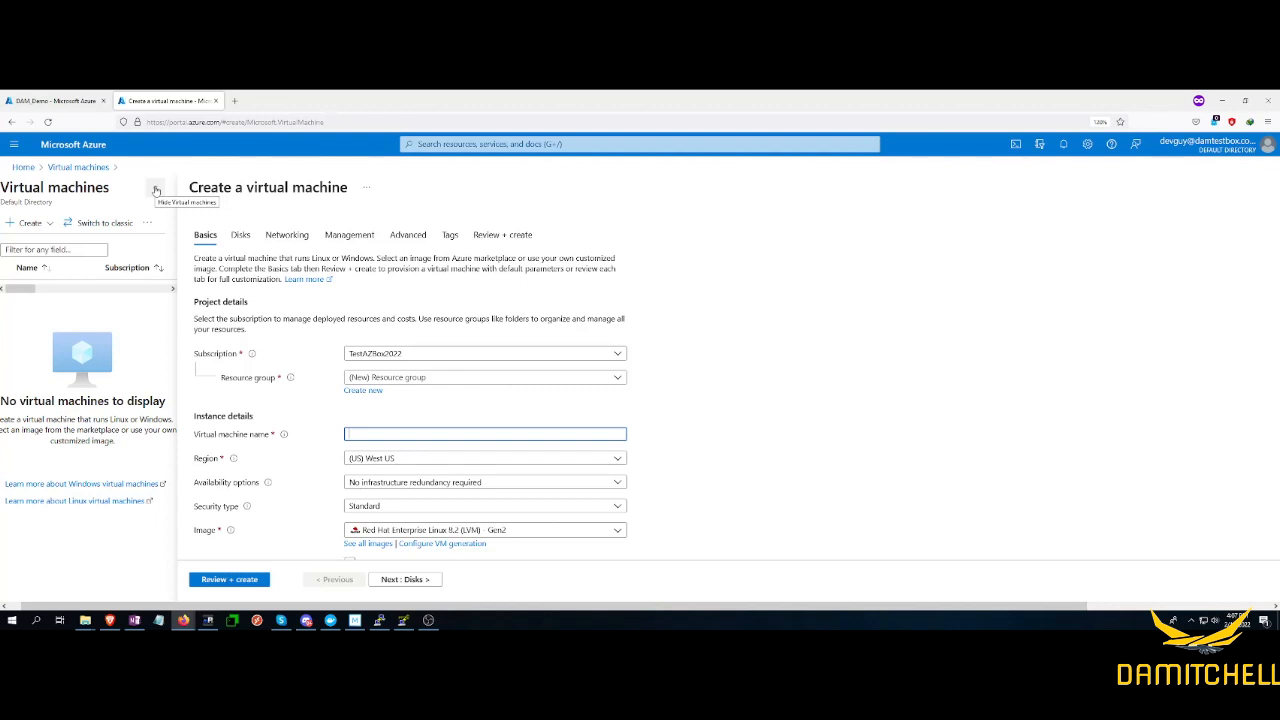
pyautogui.click(156, 190)
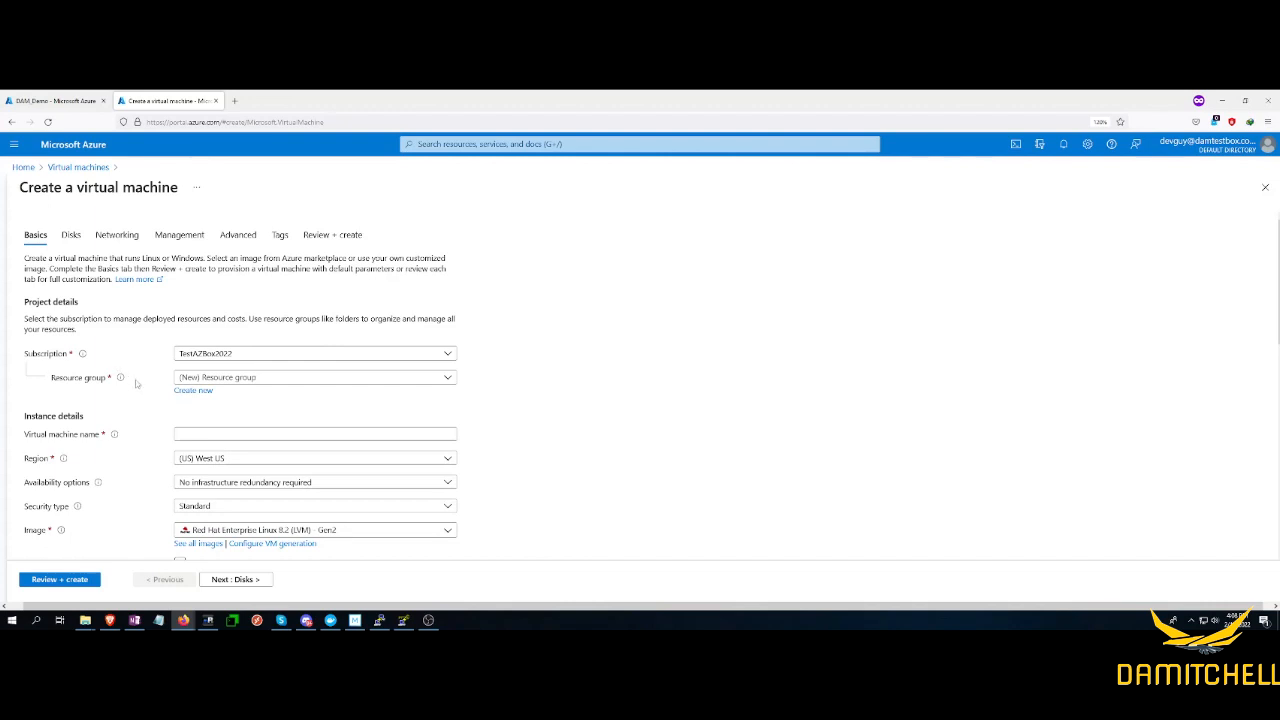
# Step: Assign the virtual machine to the DAM_Demo resource group and name it vm-linuxlab
pyautogui.click(259, 381)
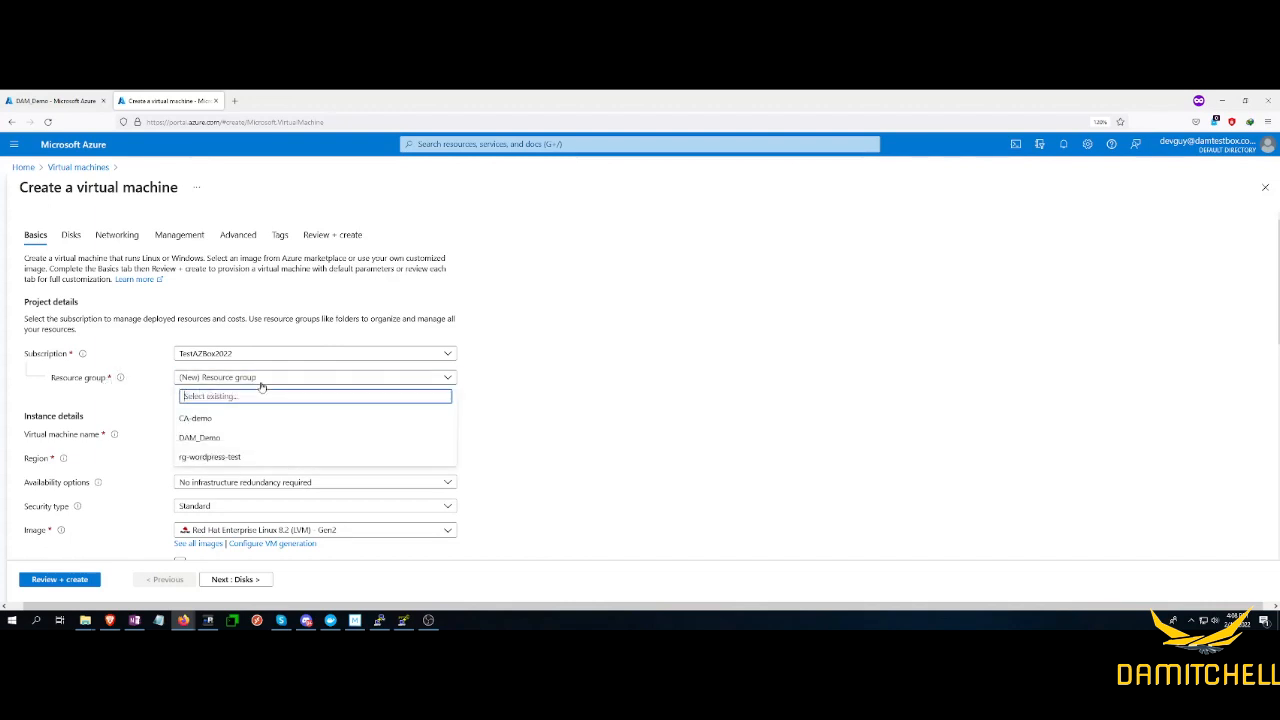
pyautogui.click(212, 438)
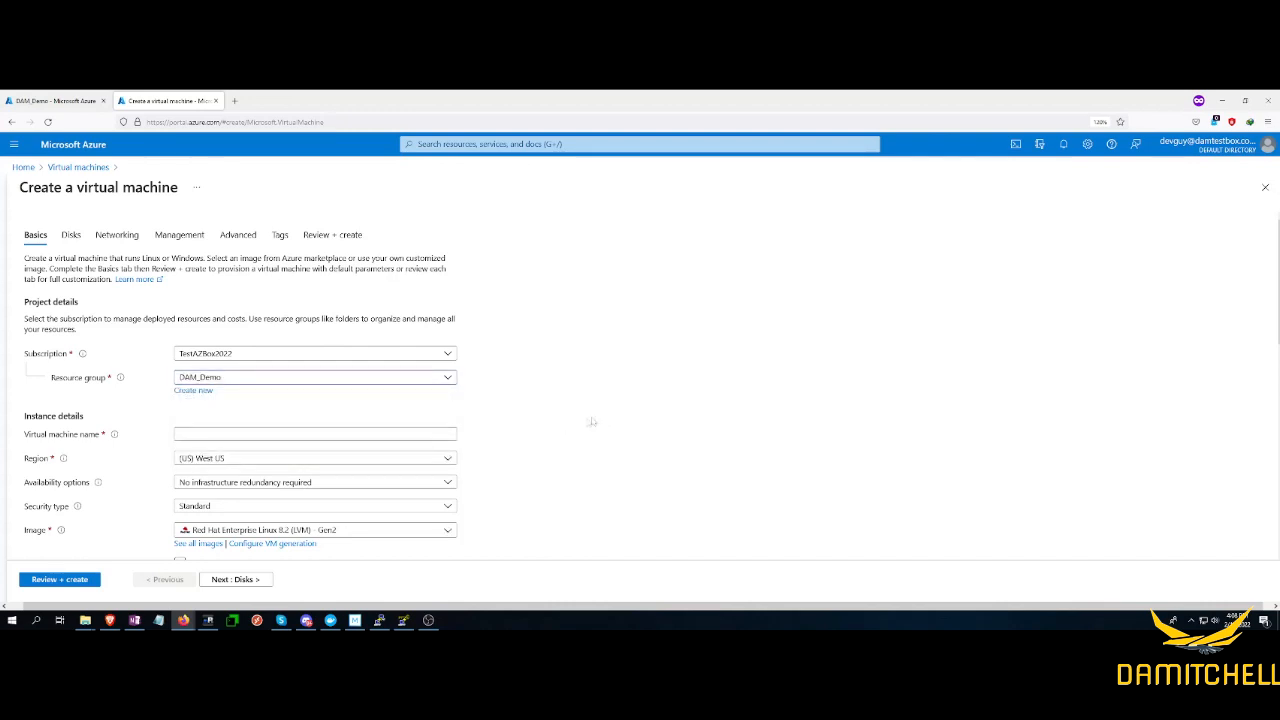
pyautogui.click(203, 439)
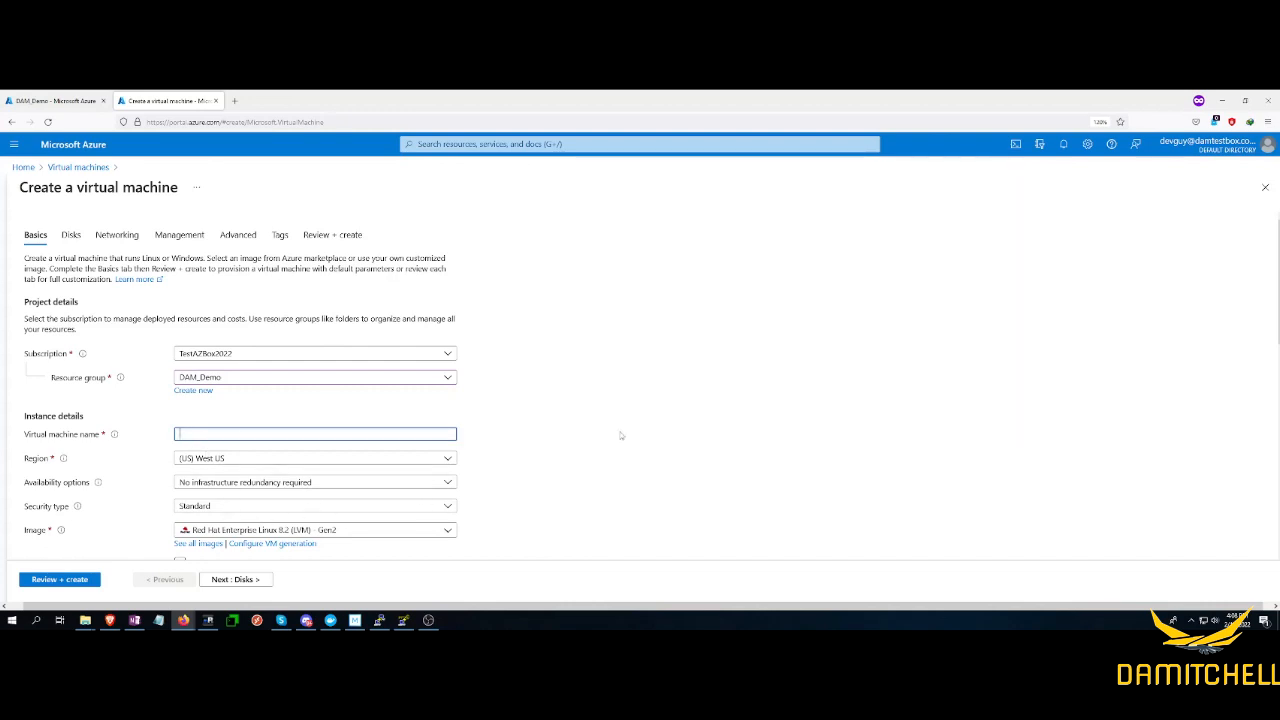
pyautogui.write('vm-')
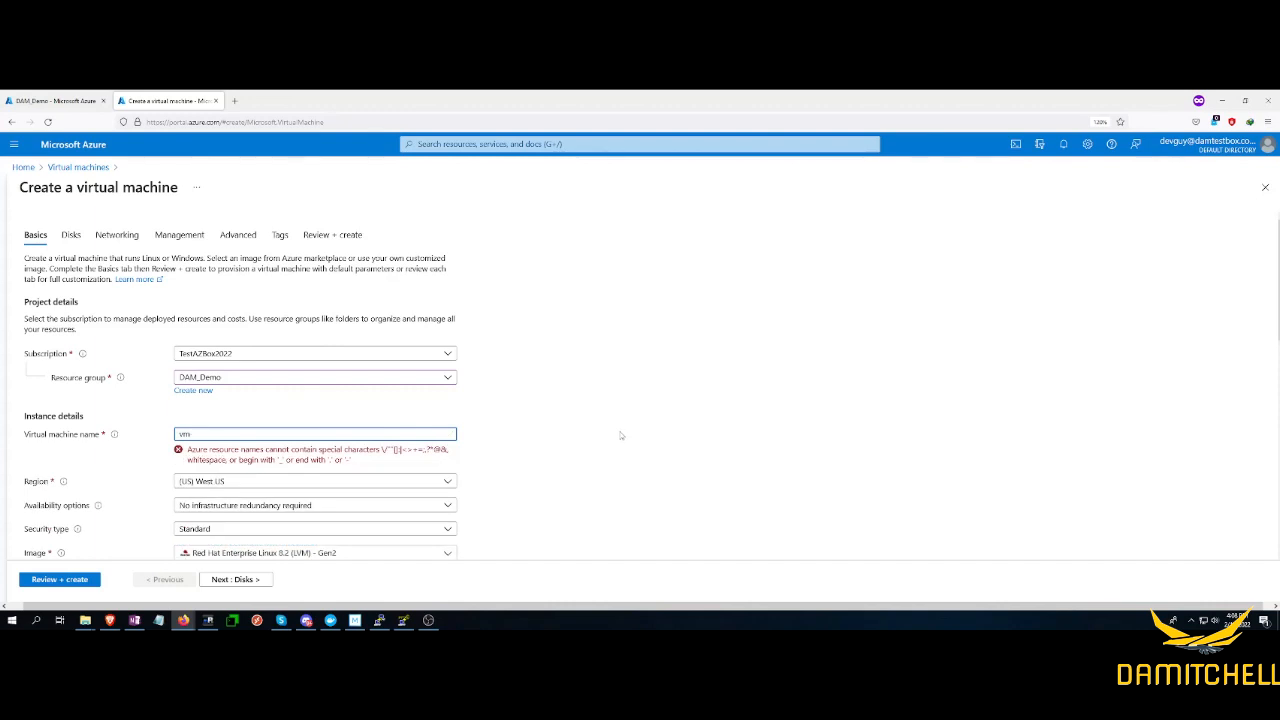
pyautogui.write('linux')
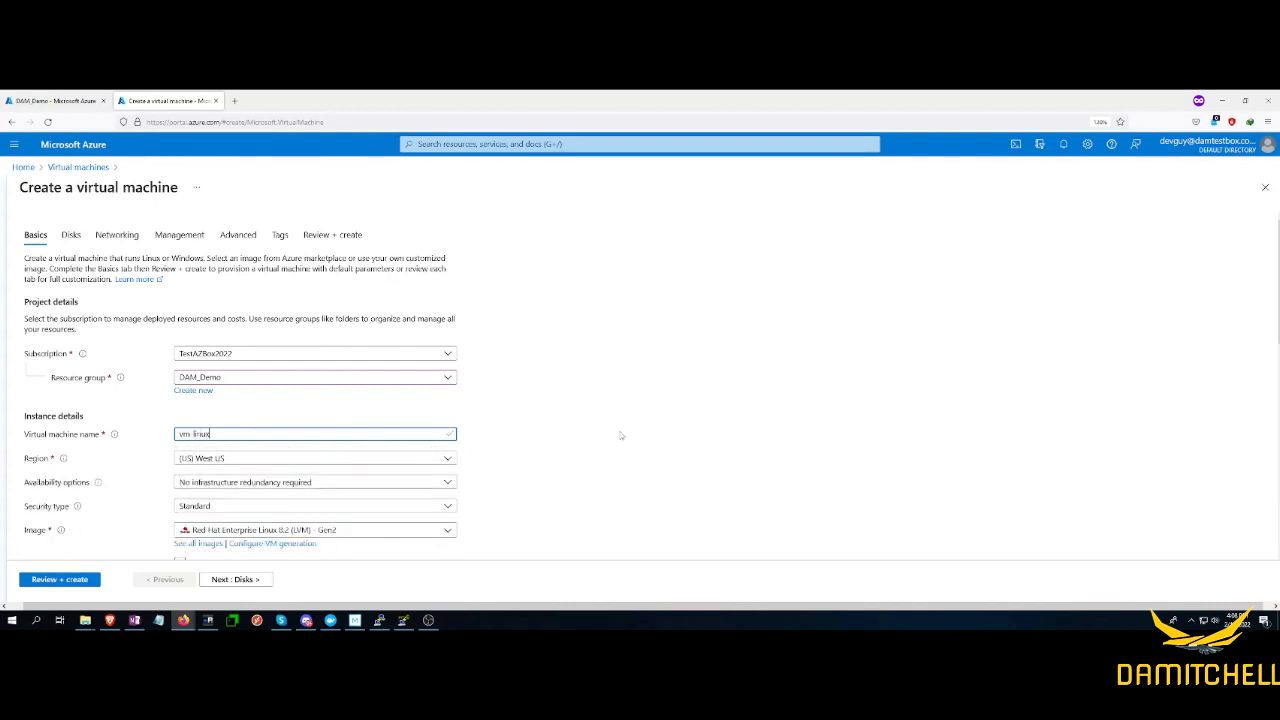
pyautogui.write('lab')
pyautogui.click(620, 435)
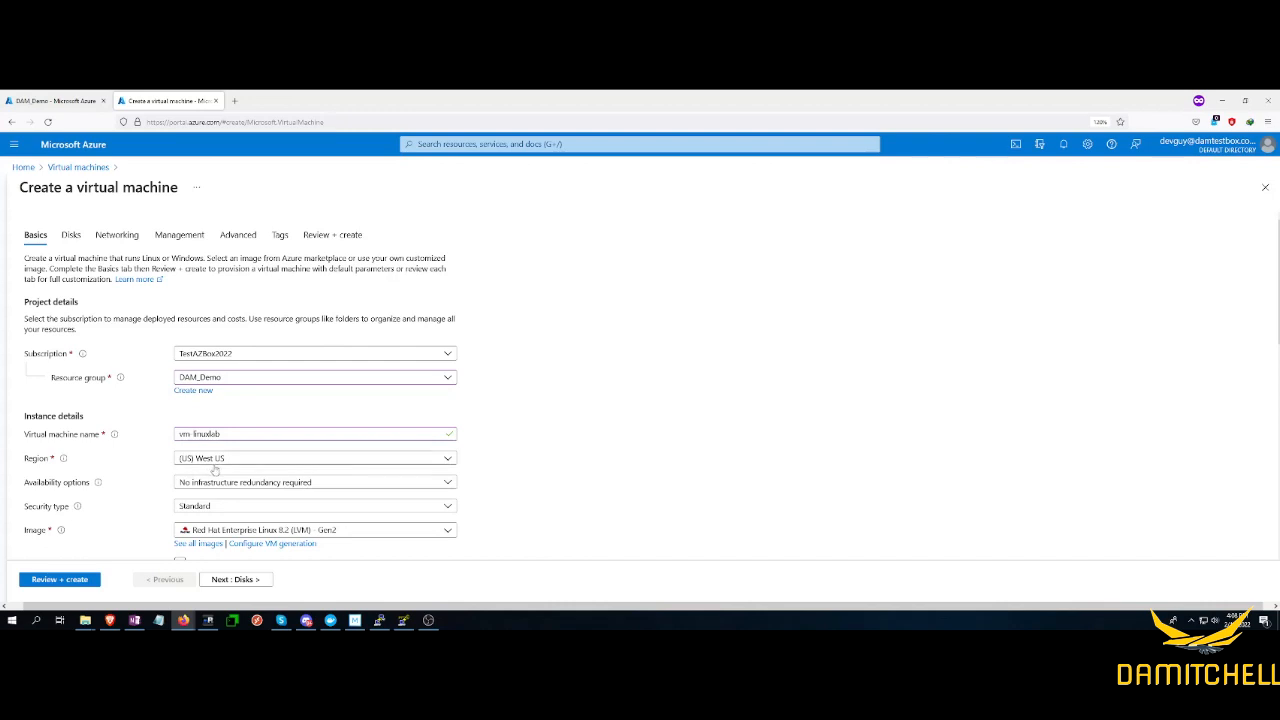
# Step: Review the availability options offered for the virtual machine without changing the selection
pyautogui.scroll(-2, 142, 467)
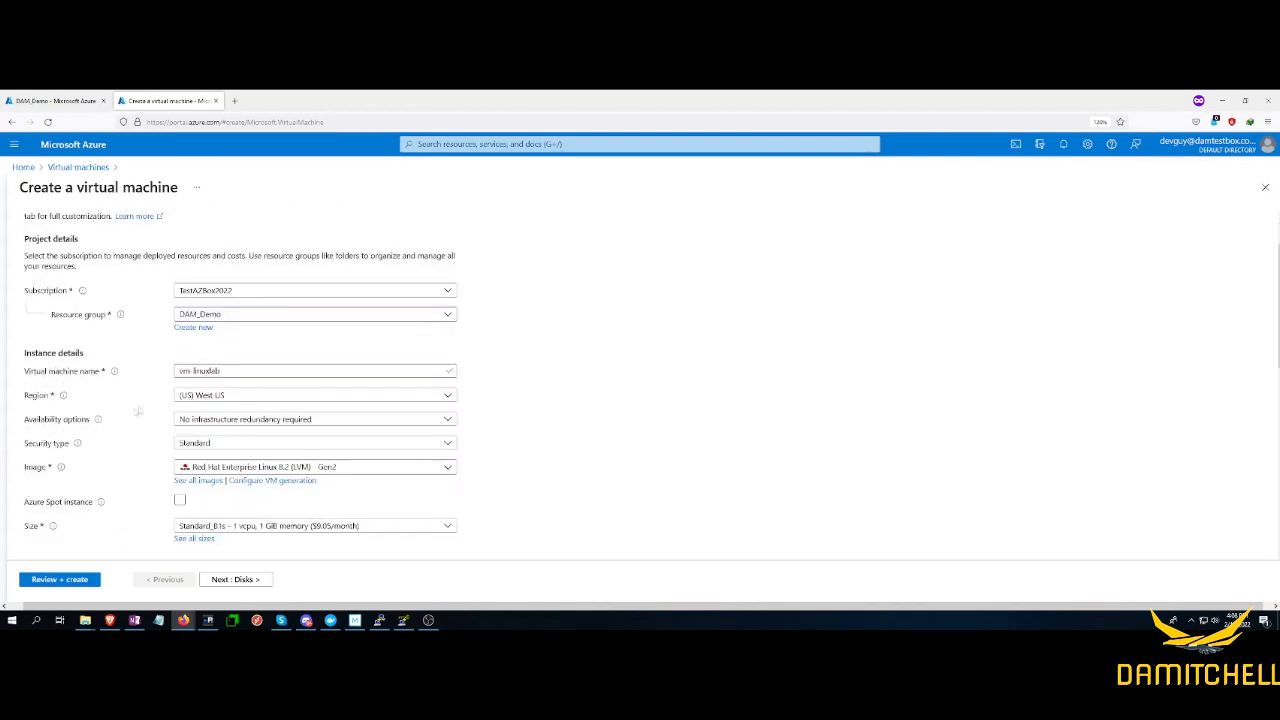
pyautogui.click(293, 421)
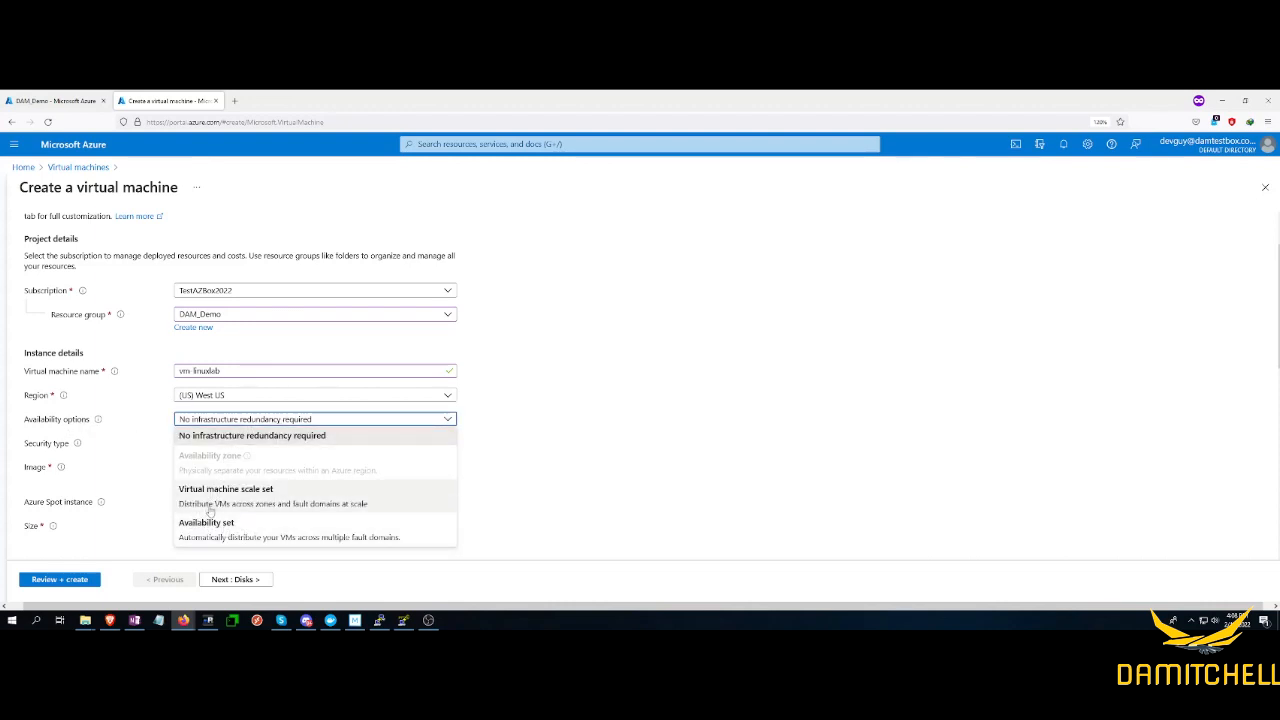
pyautogui.click(630, 423)
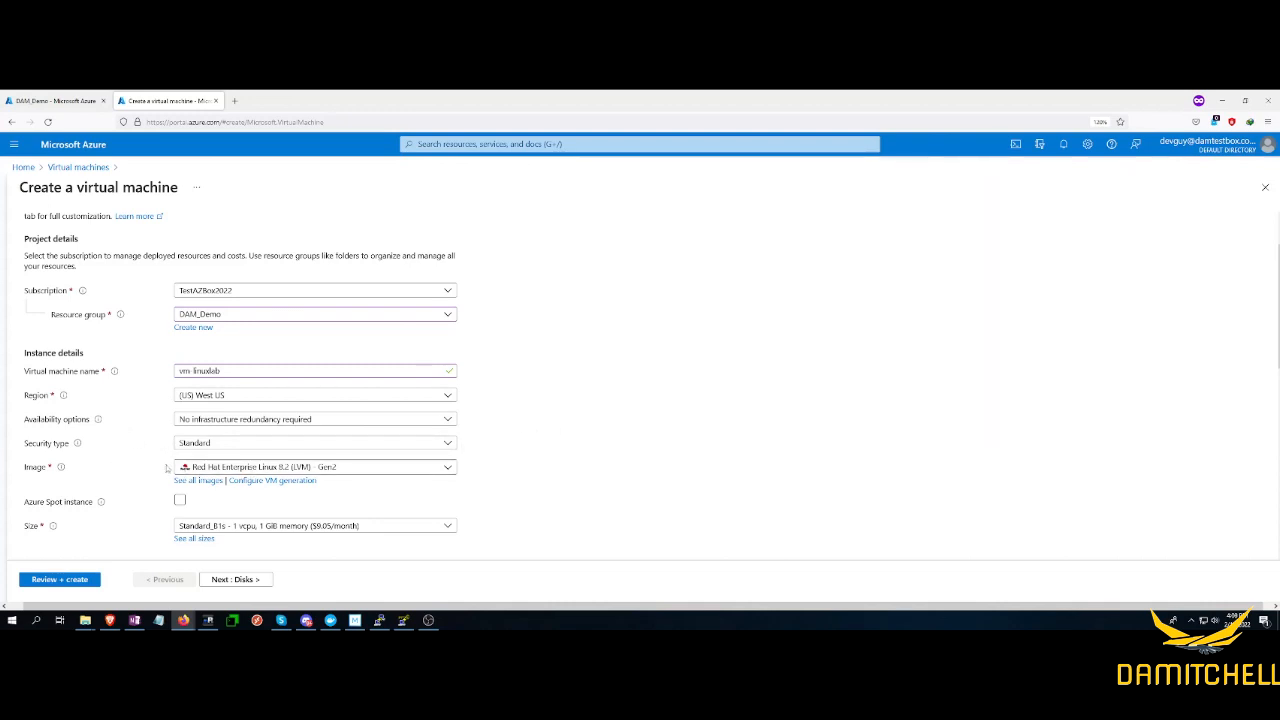
# Step: Look through the suggested operating system images and open the full Marketplace image catalogue
pyautogui.click(352, 467)
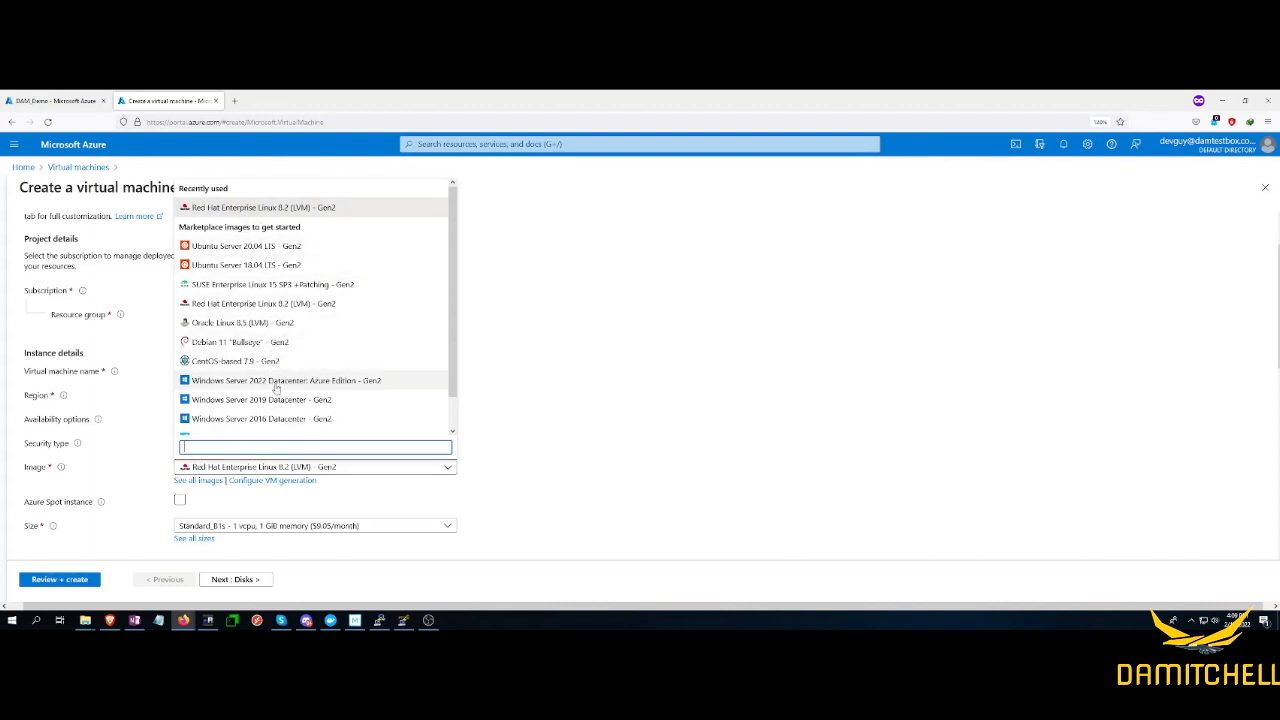
pyautogui.scroll(-1, 276, 377)
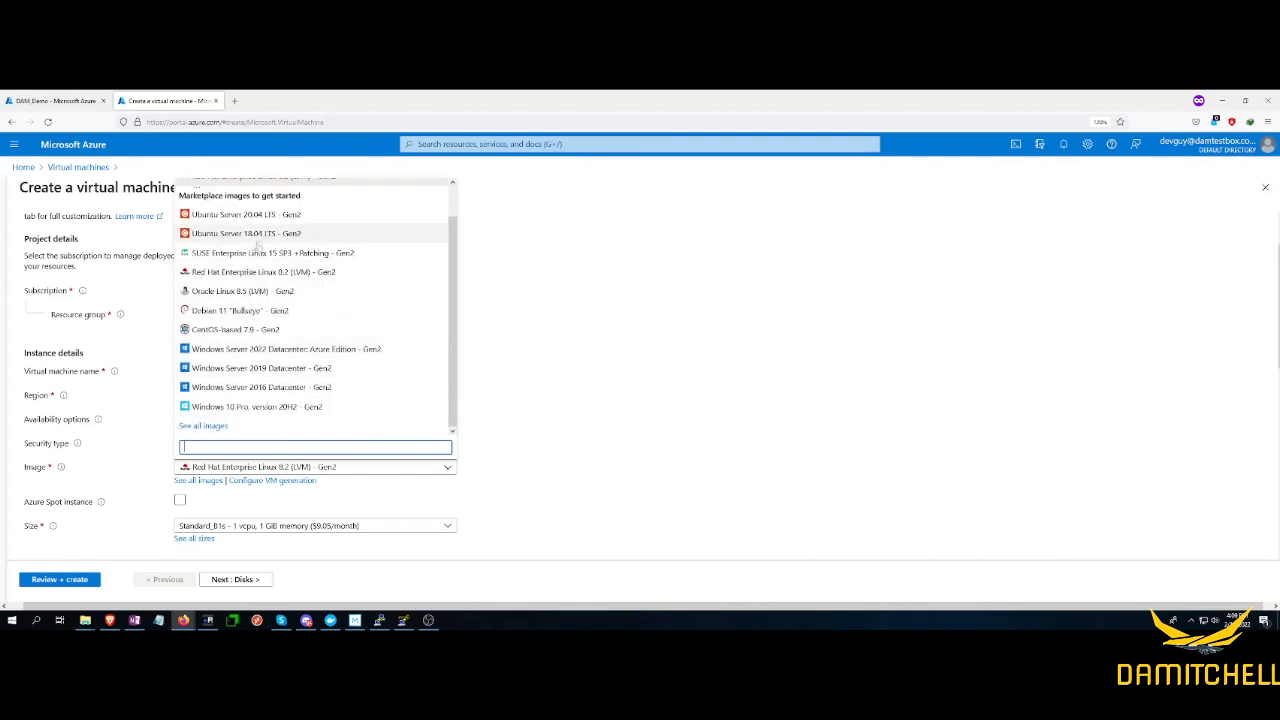
pyautogui.scroll(1, 258, 250)
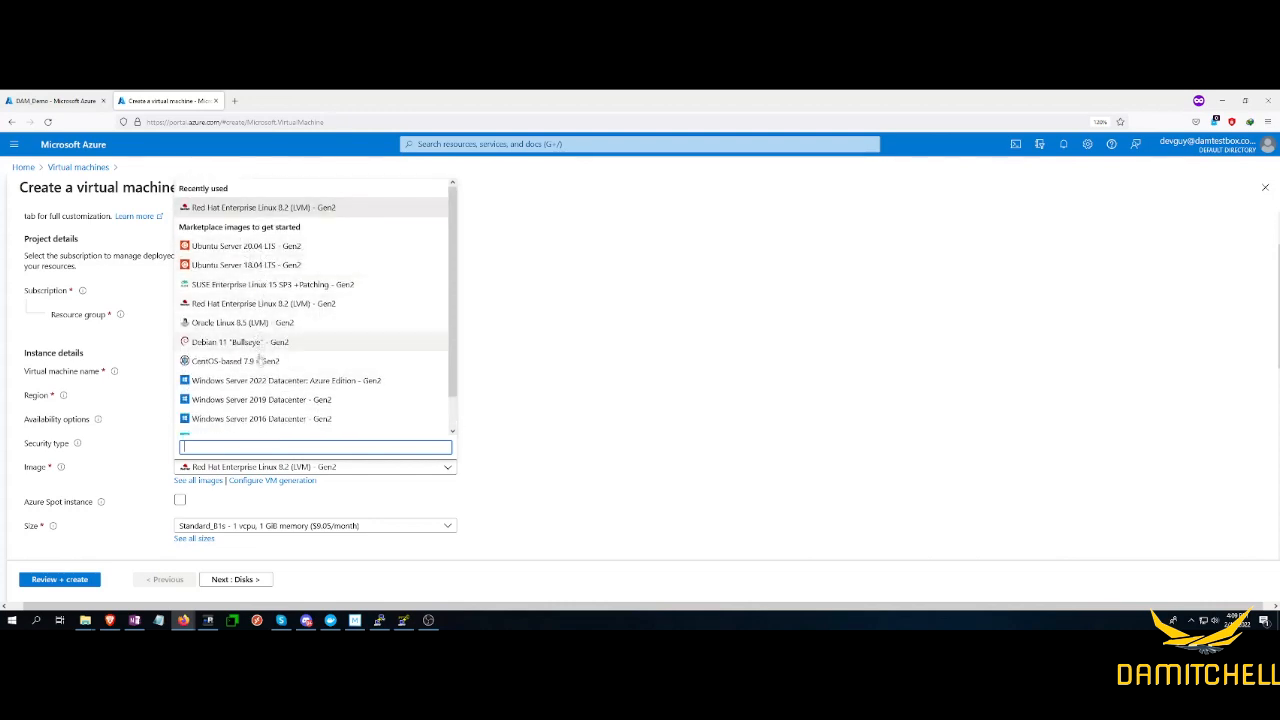
pyautogui.scroll(-1, 256, 412)
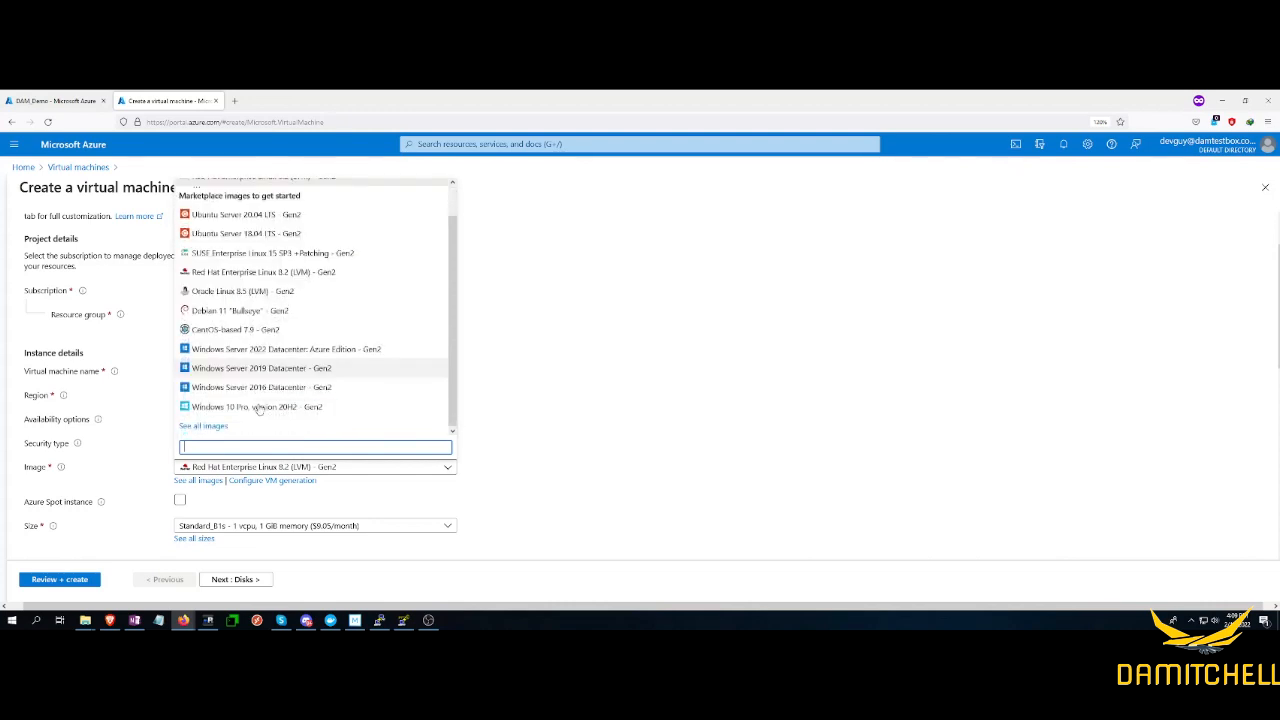
pyautogui.scroll(1, 240, 386)
pyautogui.scroll(-1, 220, 425)
pyautogui.click(205, 426)
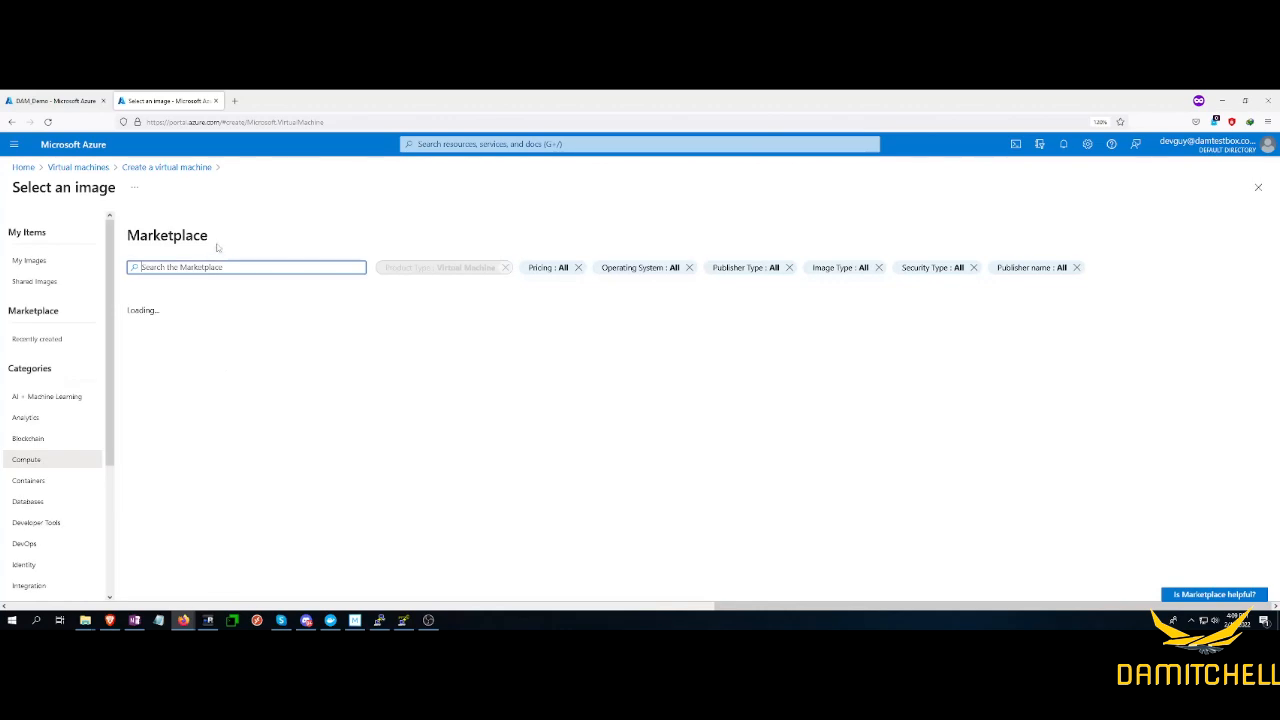
# Step: Browse the Marketplace images and select Red Hat Enterprise Linux 8.1 - Gen 1 for the virtual machine
pyautogui.scroll(-6, 622, 386)
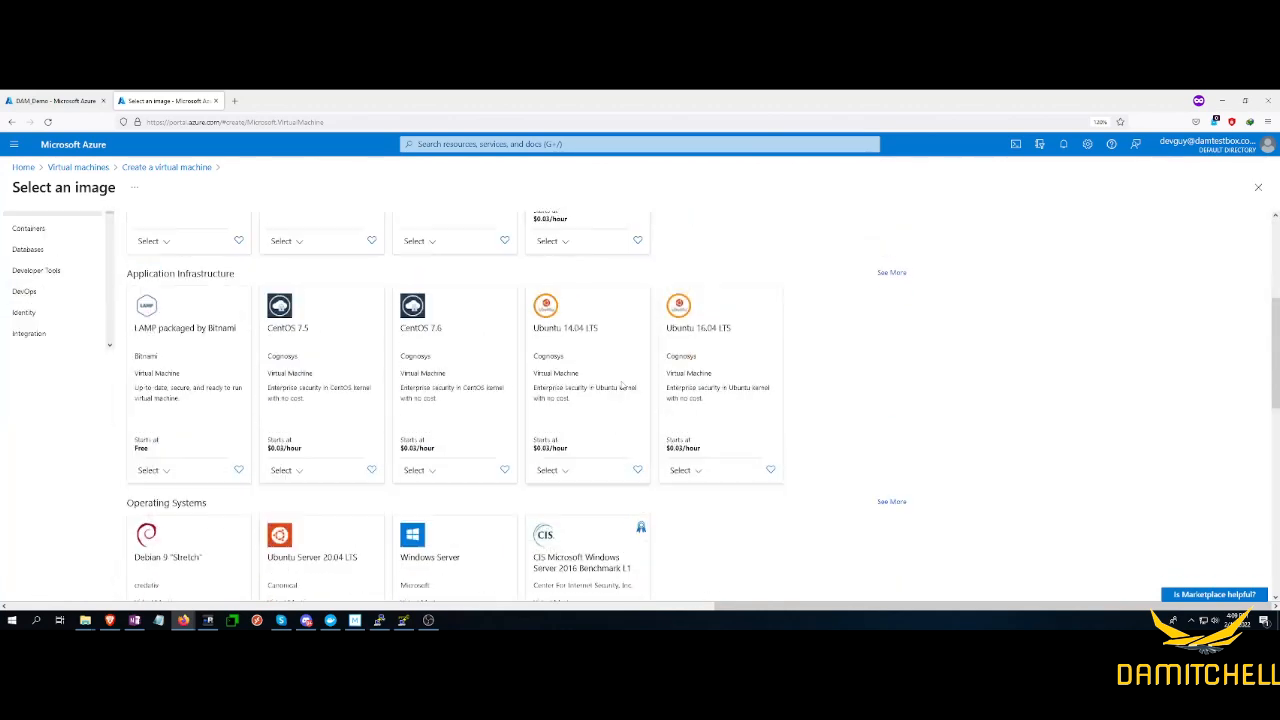
pyautogui.scroll(-3, 622, 386)
pyautogui.scroll(2, 622, 386)
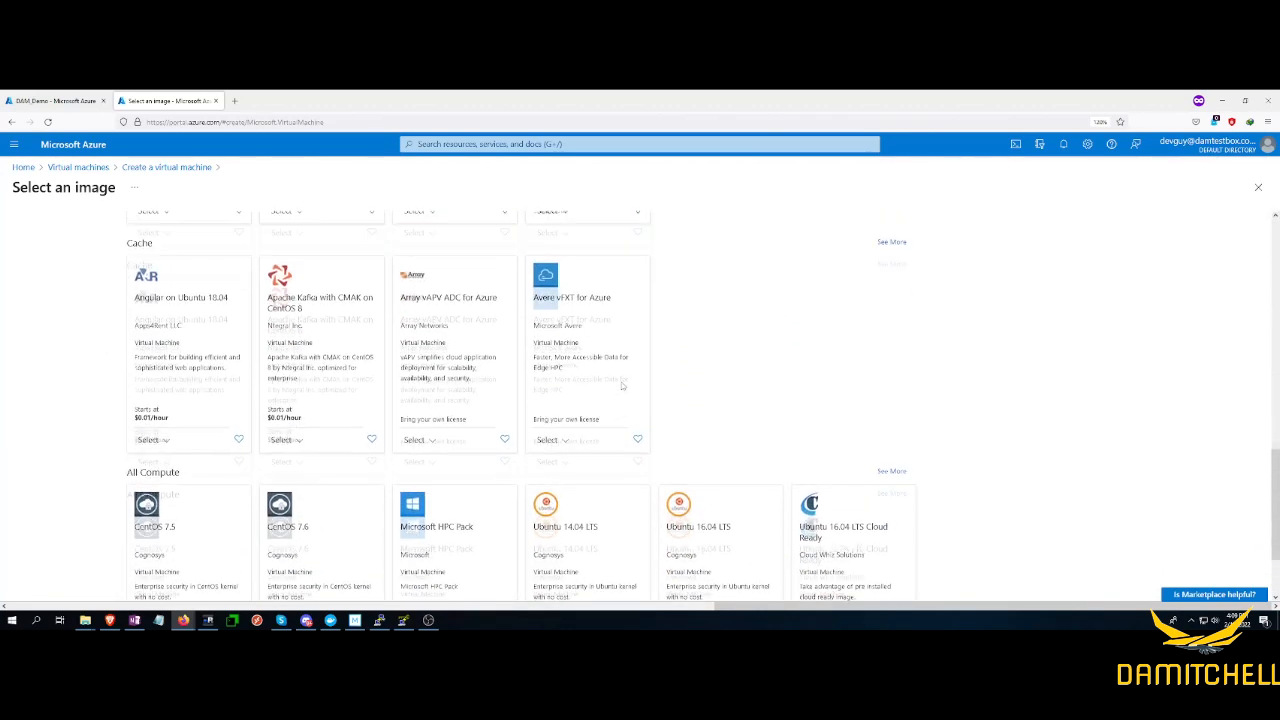
pyautogui.scroll(5, 621, 386)
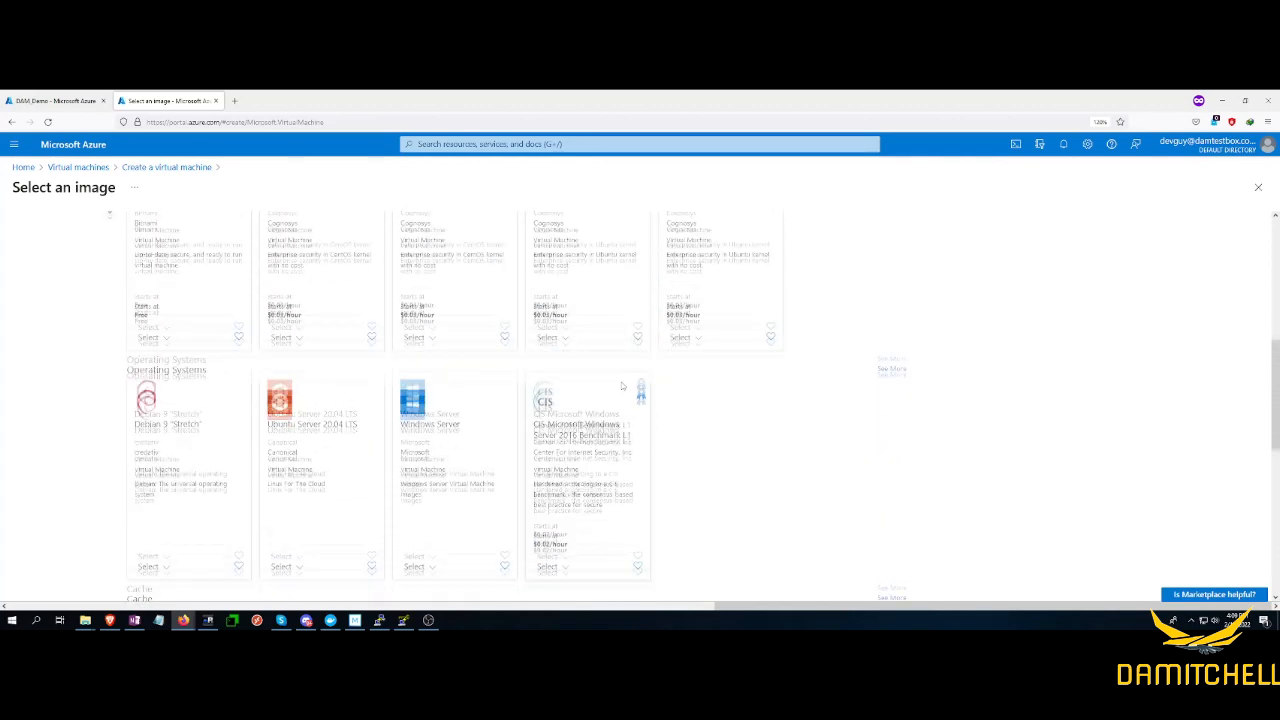
pyautogui.scroll(-3, 622, 386)
pyautogui.scroll(8, 622, 386)
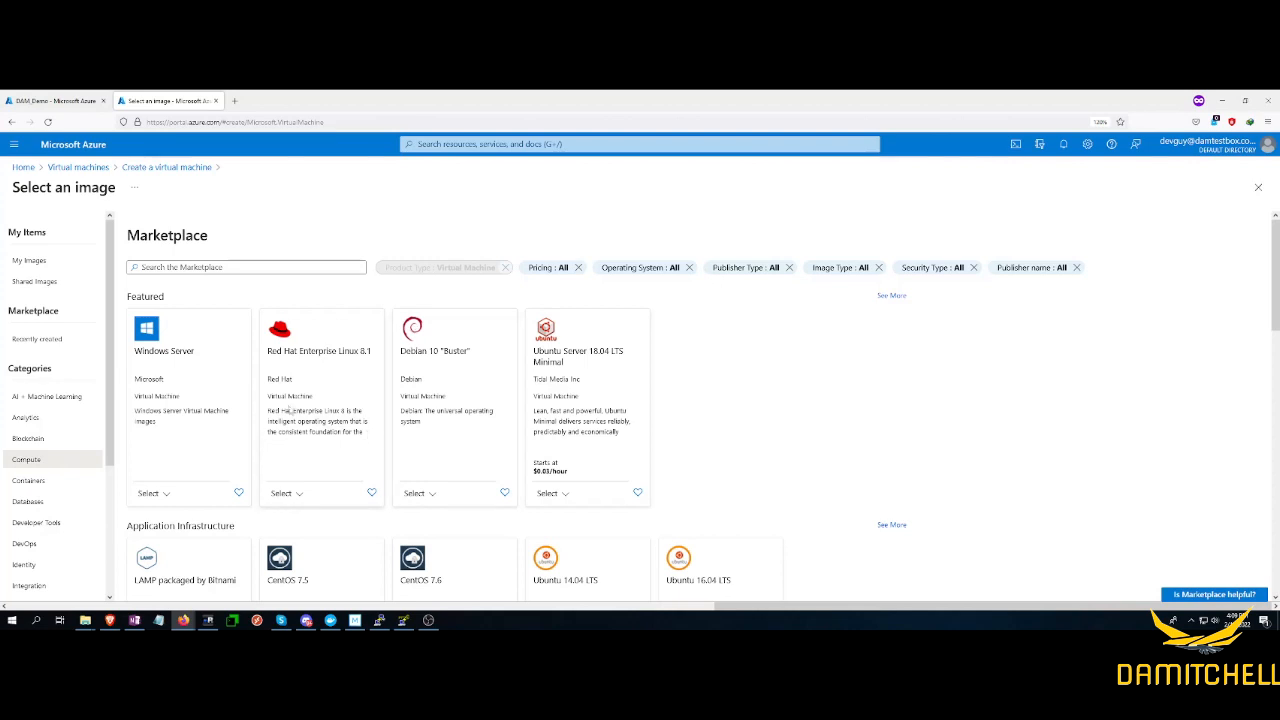
pyautogui.click(285, 493)
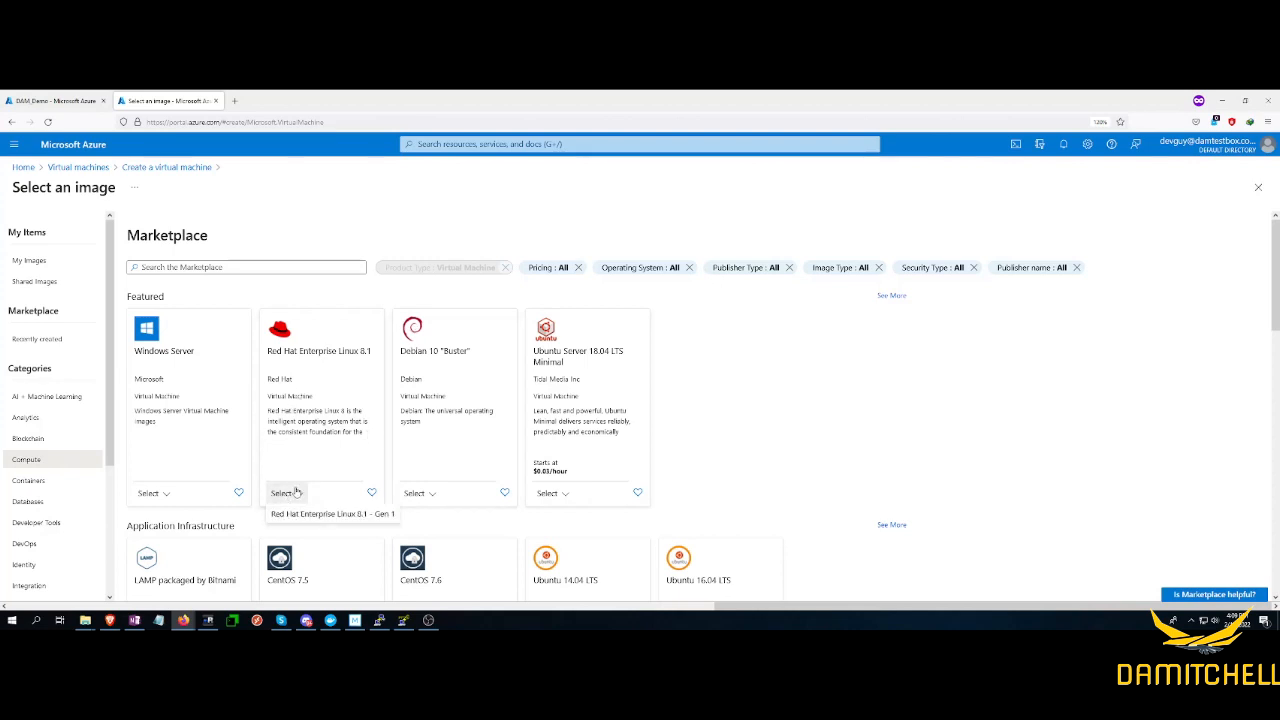
pyautogui.click(315, 515)
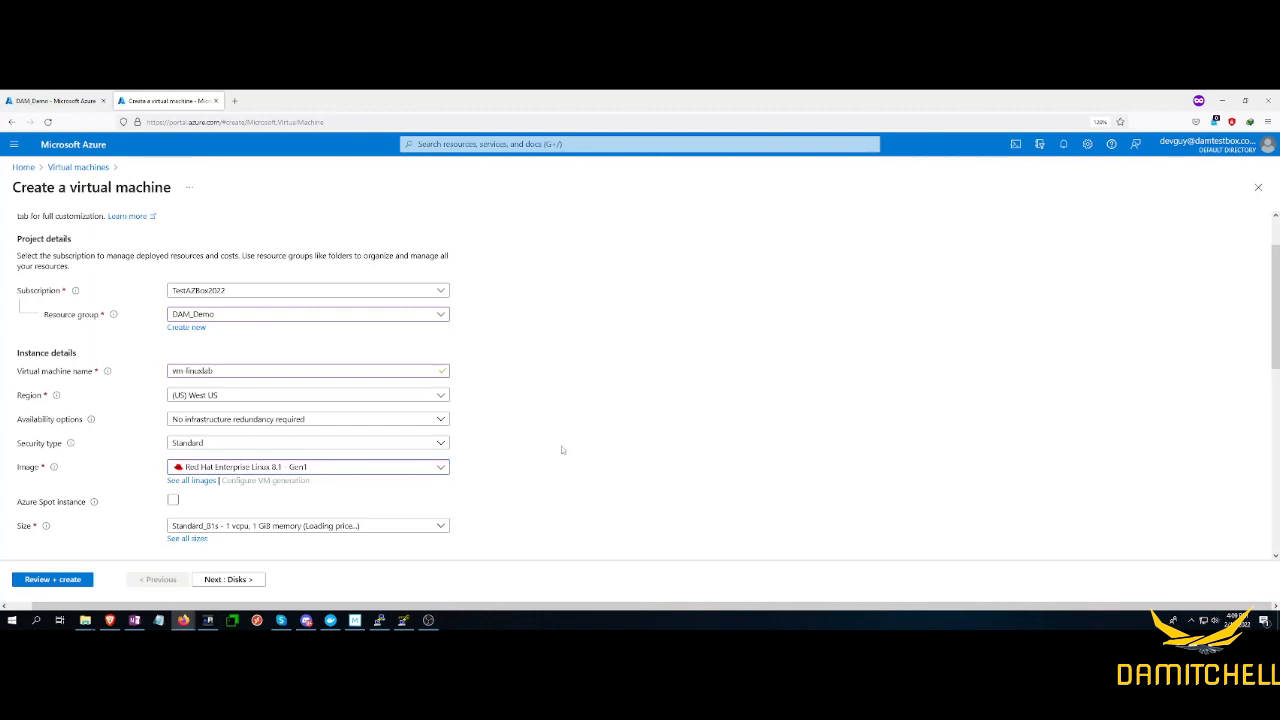
# Step: Choose the B1s size for the virtual machine from the full list of sizes
pyautogui.scroll(-1, 532, 462)
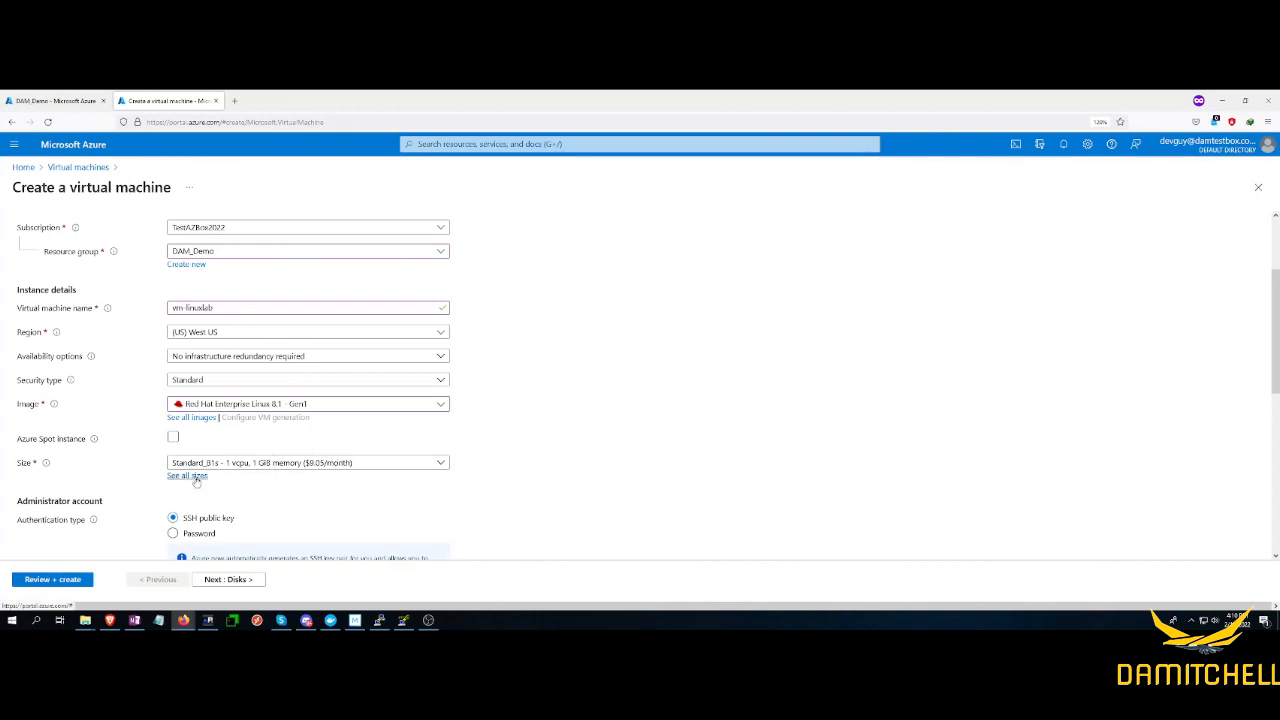
pyautogui.click(188, 476)
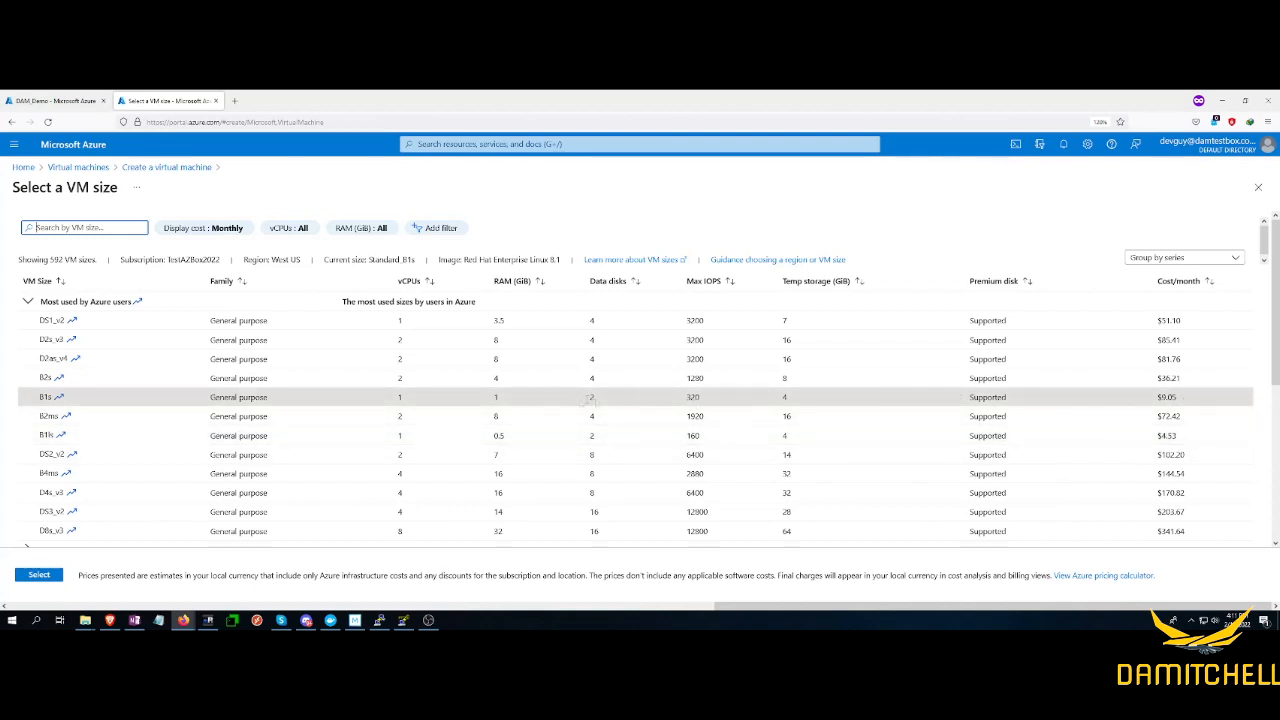
pyautogui.click(58, 399)
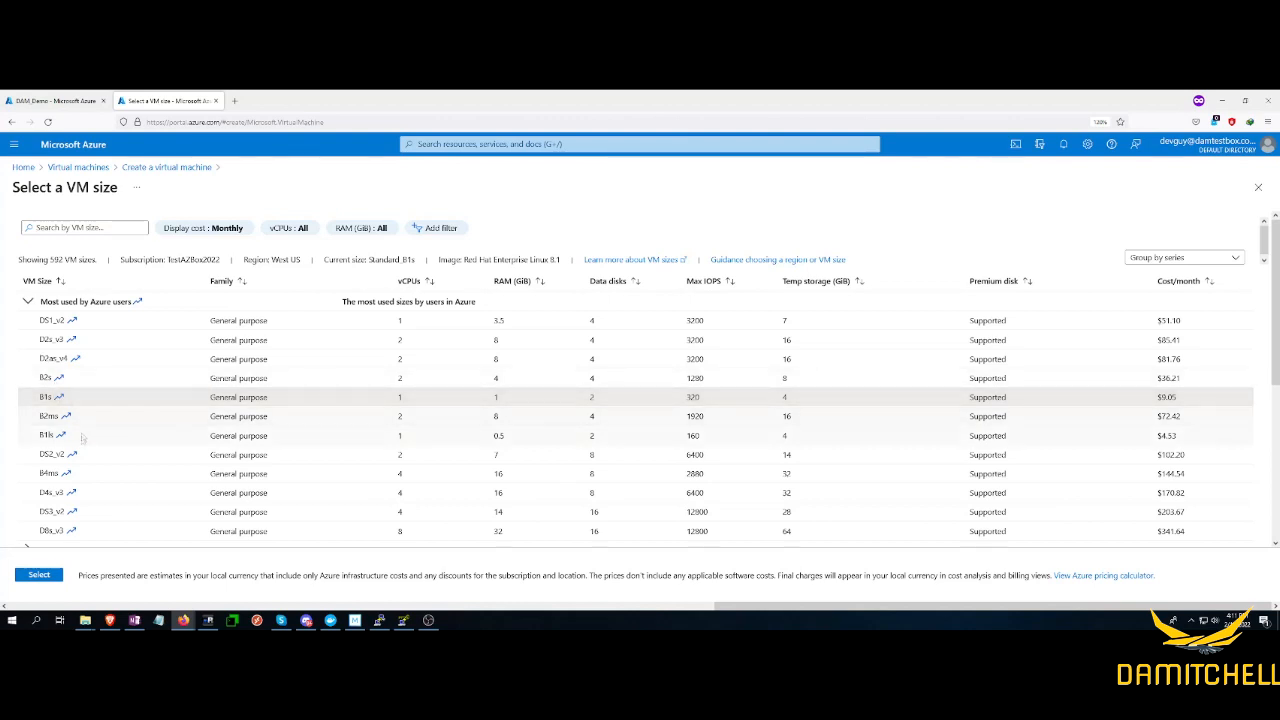
pyautogui.click(46, 577)
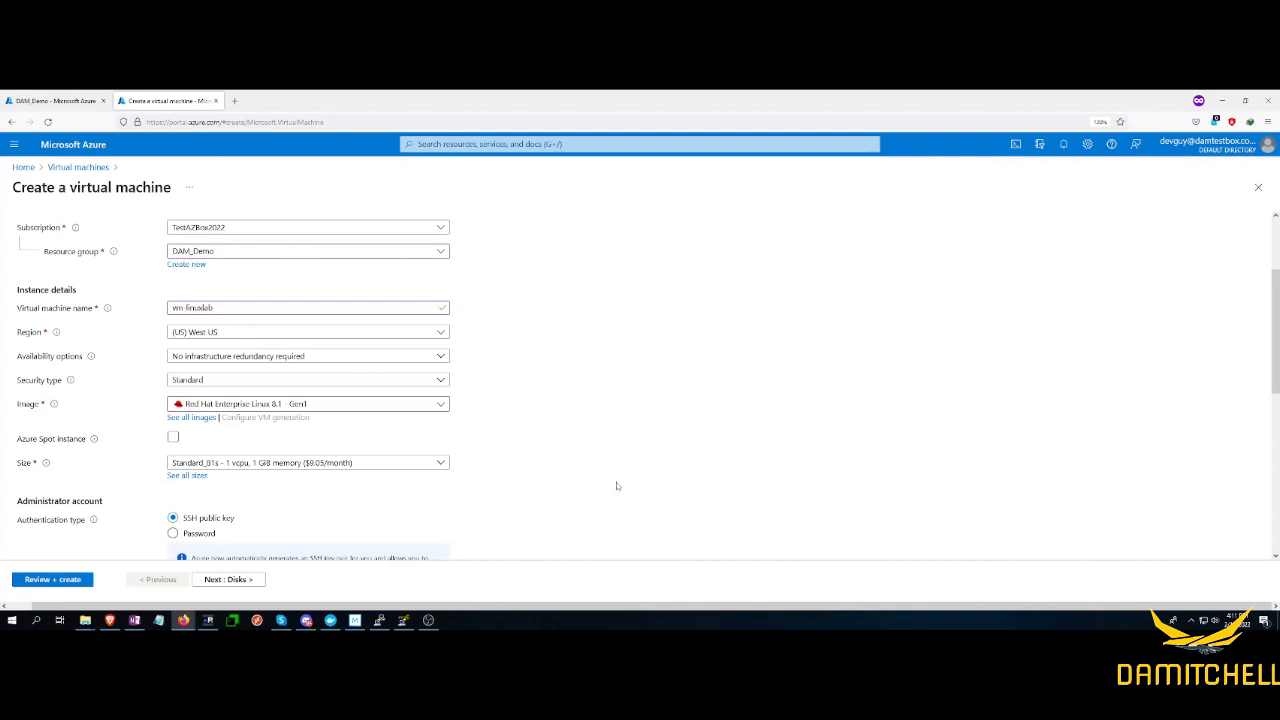
# Step: Review the administrator account settings and the available inbound port choices, keeping the current port selection
pyautogui.scroll(-3, 617, 486)
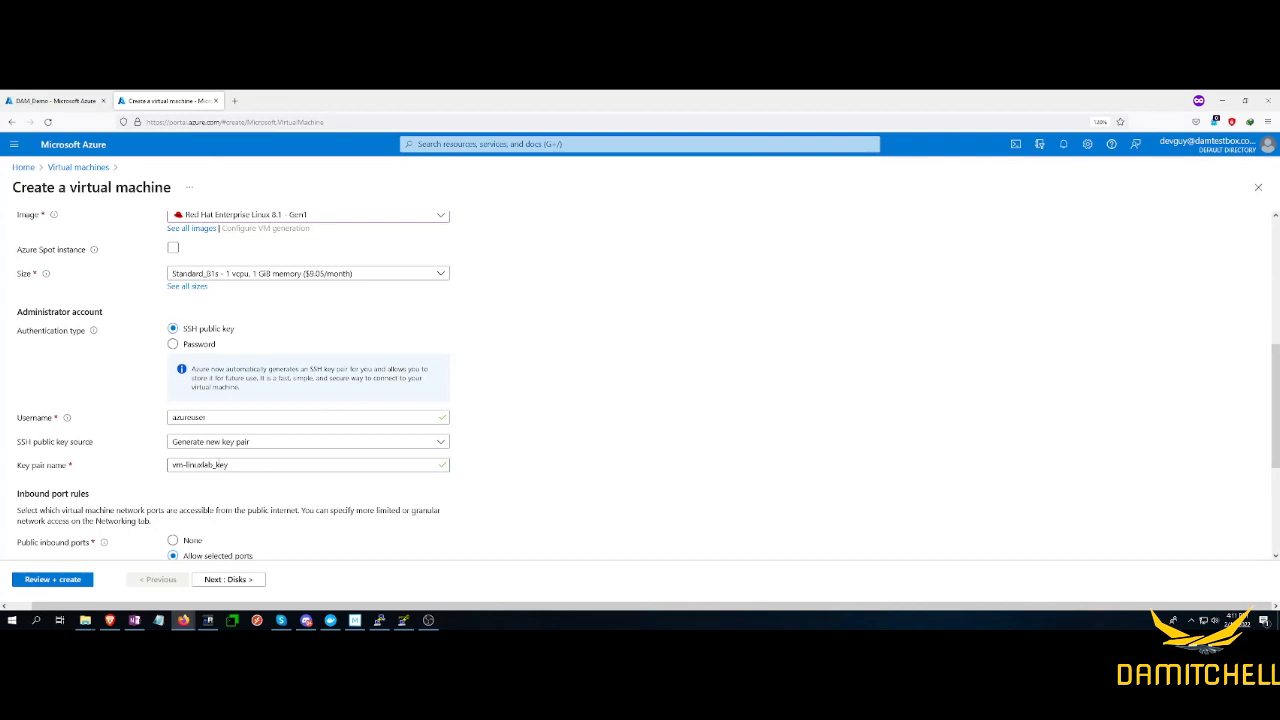
pyautogui.scroll(-3, 617, 462)
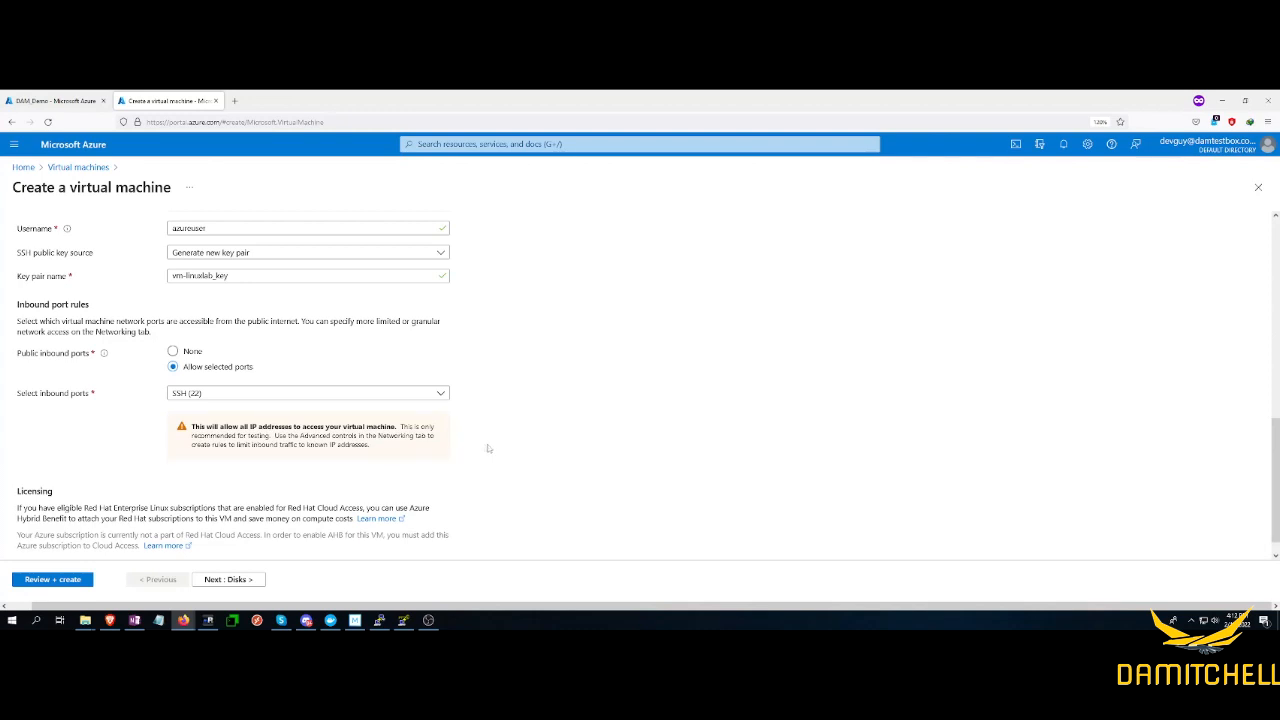
pyautogui.click(441, 399)
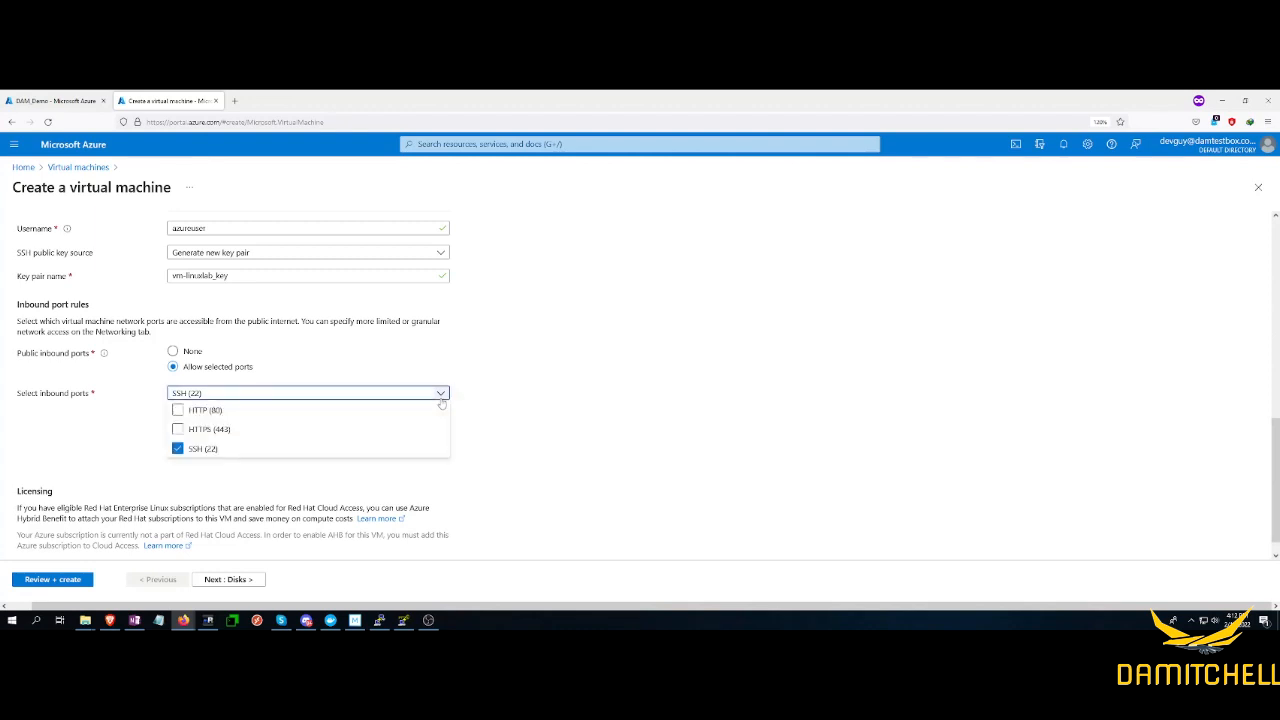
pyautogui.click(441, 400)
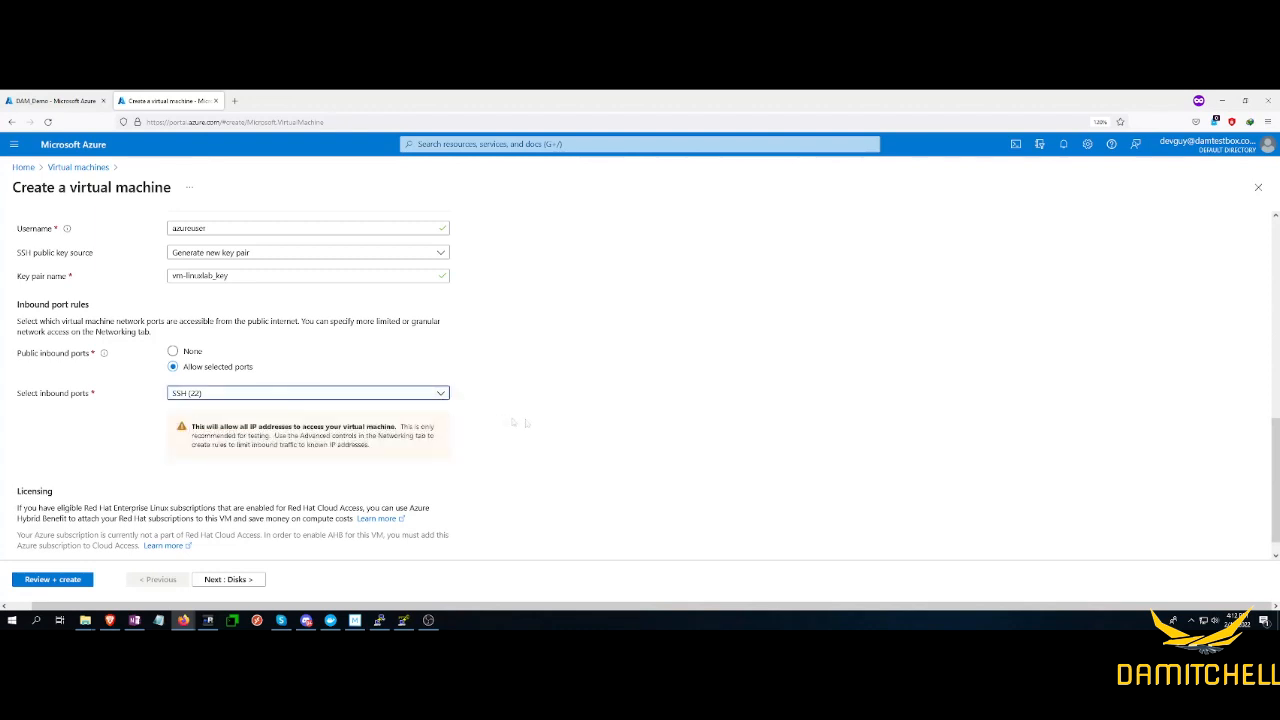
# Step: Continue to the disk settings and set the OS disk type to Standard SSD
pyautogui.scroll(-1, 574, 427)
pyautogui.scroll(2, 574, 427)
pyautogui.scroll(-2, 574, 427)
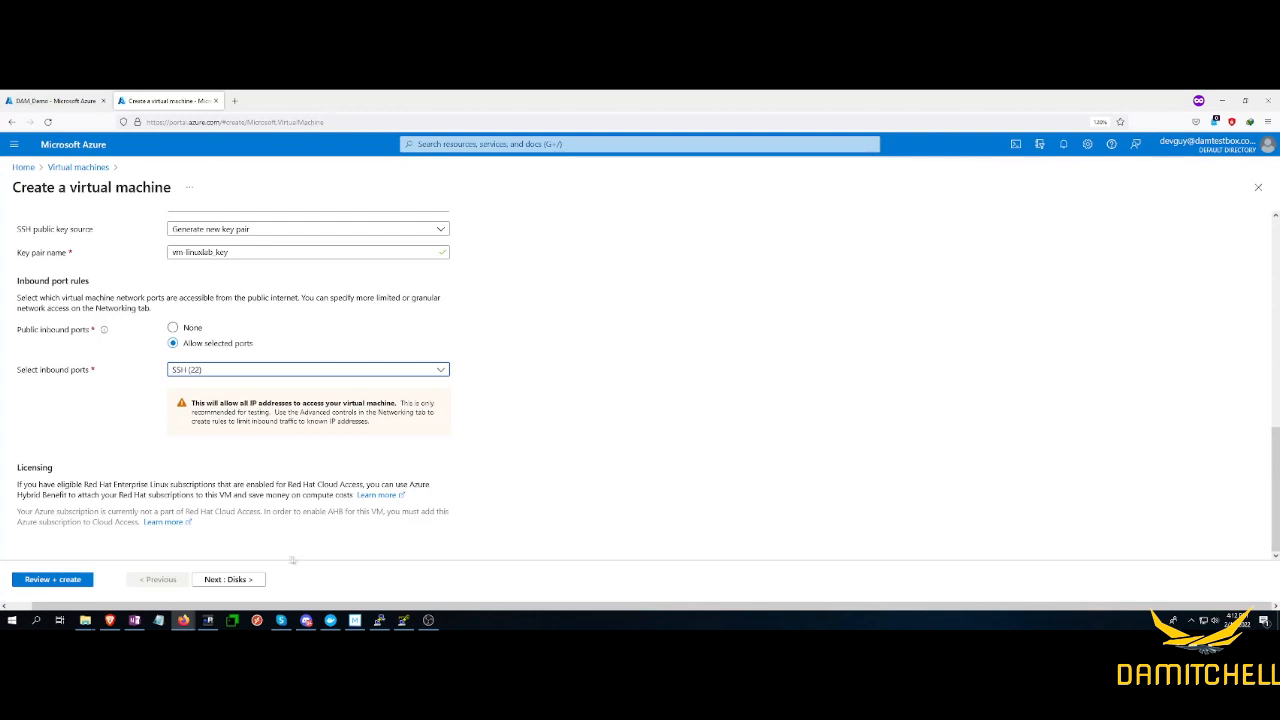
pyautogui.click(228, 581)
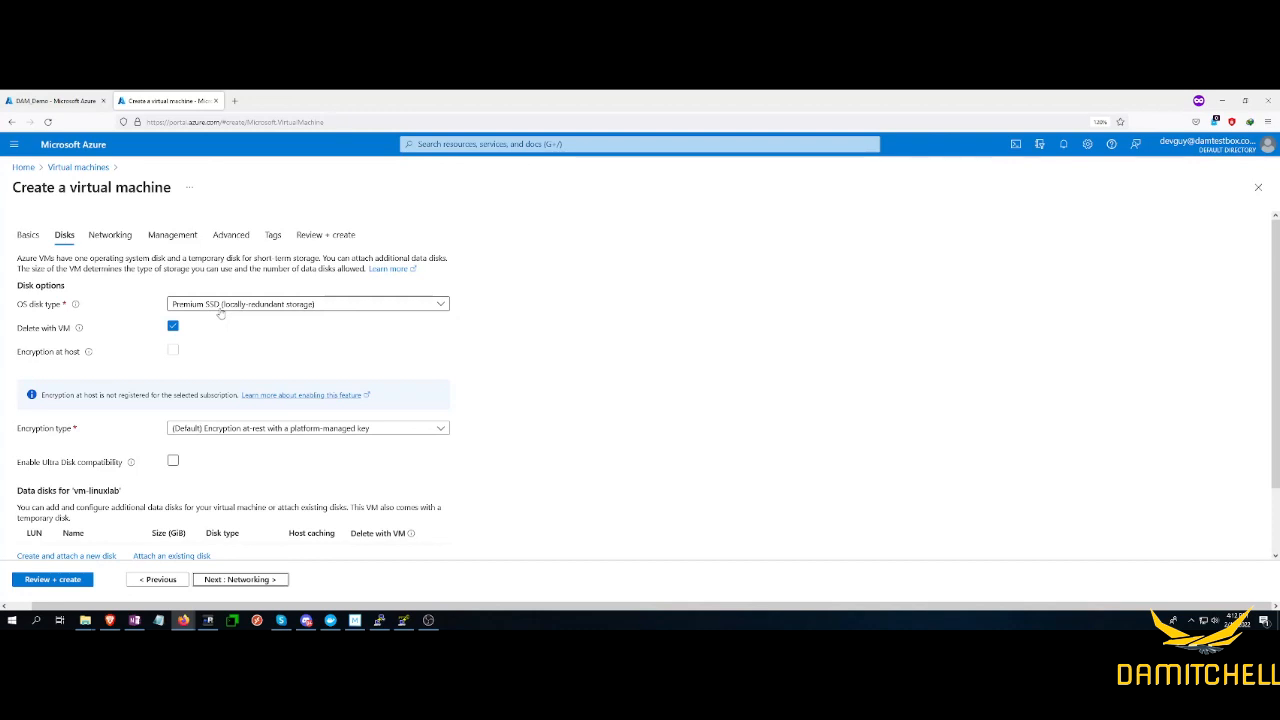
pyautogui.click(443, 306)
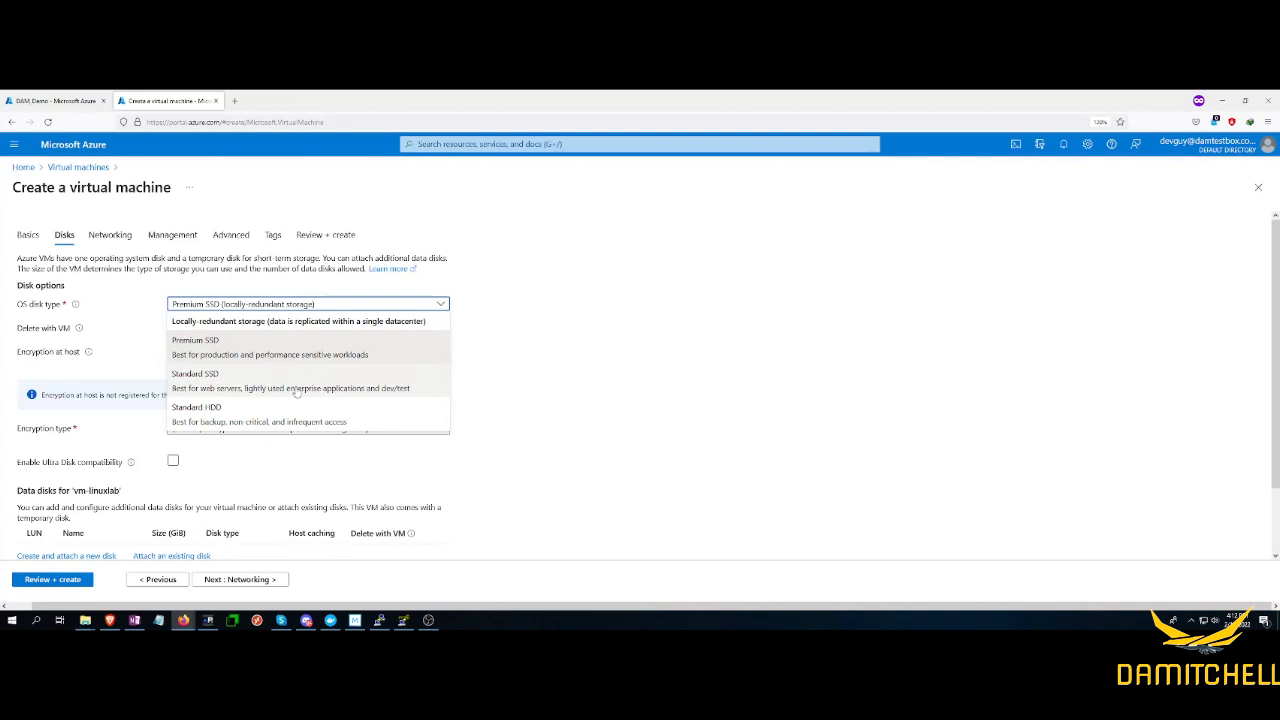
pyautogui.click(297, 391)
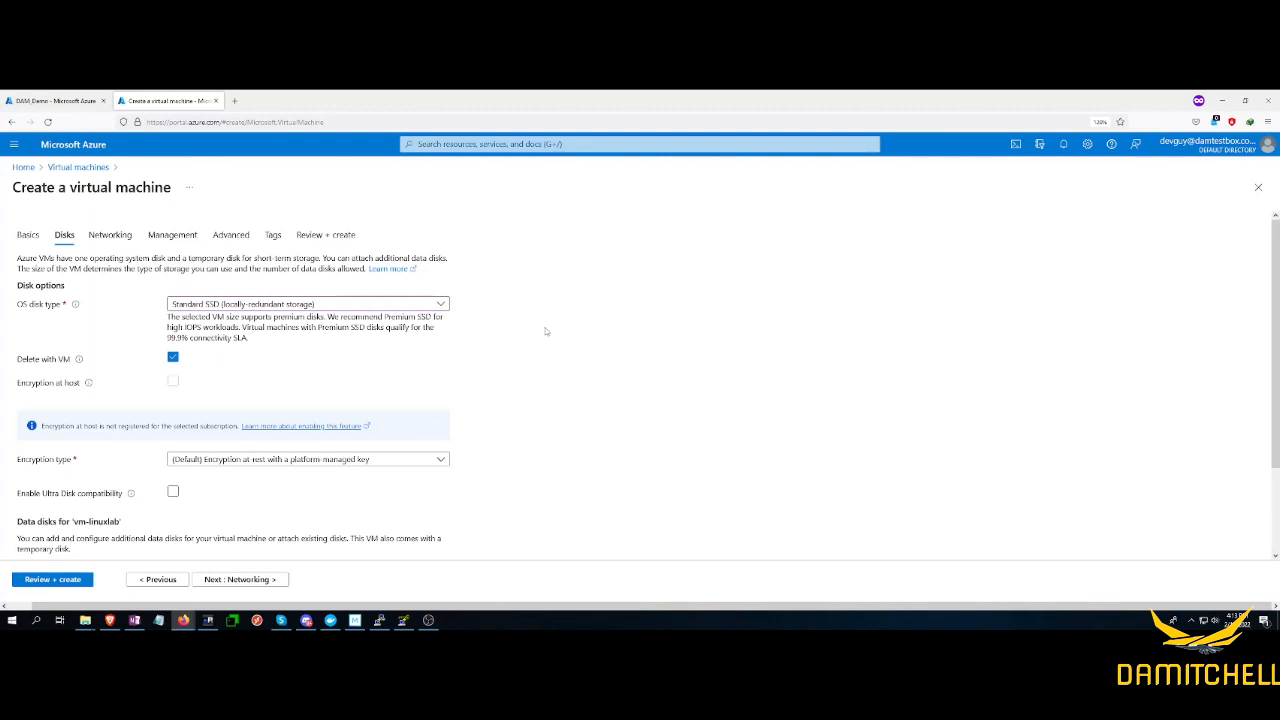
# Step: Check the remaining disk options, then continue to the networking settings and review them, keeping the new public IP vm-linuxlab-ip
pyautogui.scroll(-2, 508, 332)
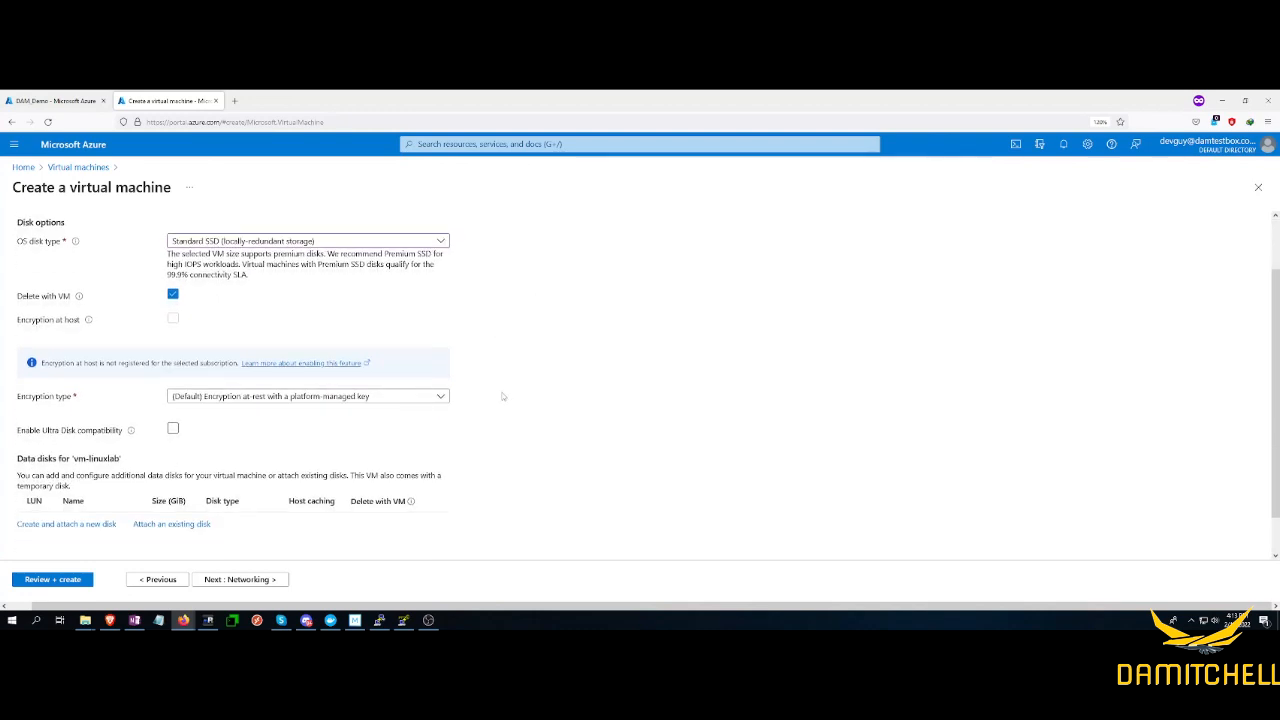
pyautogui.scroll(-1, 503, 330)
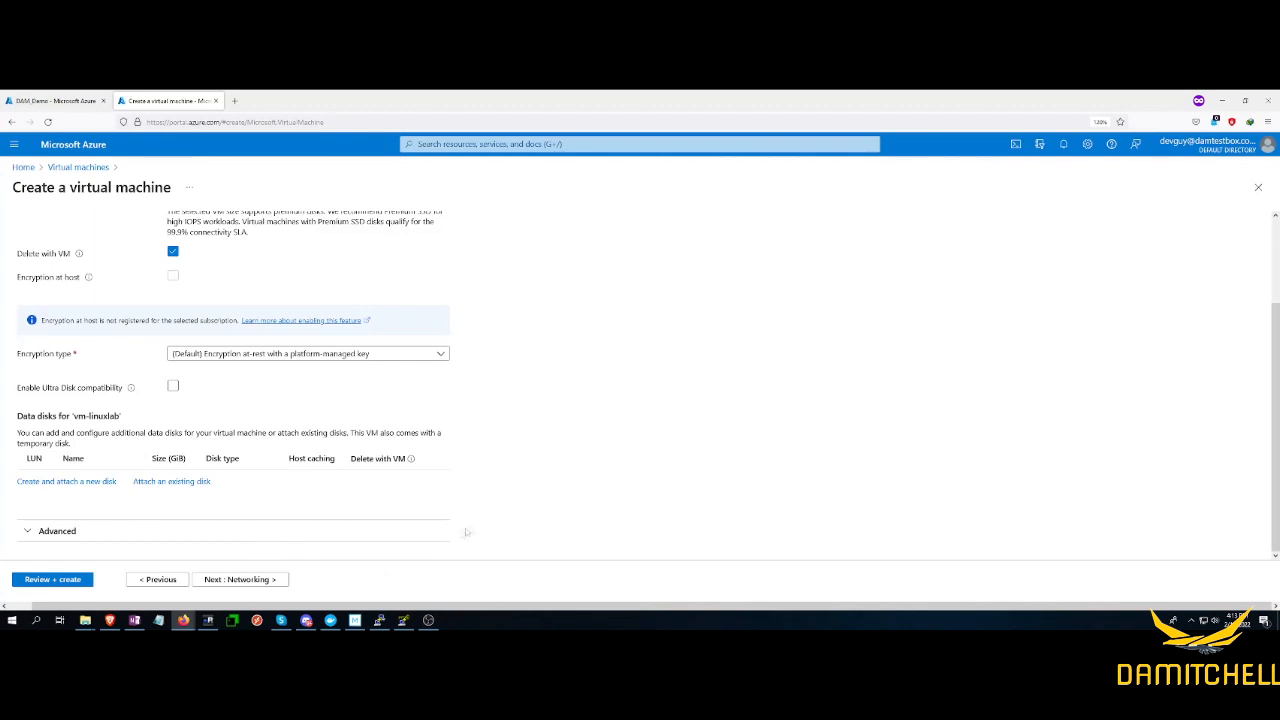
pyautogui.click(263, 580)
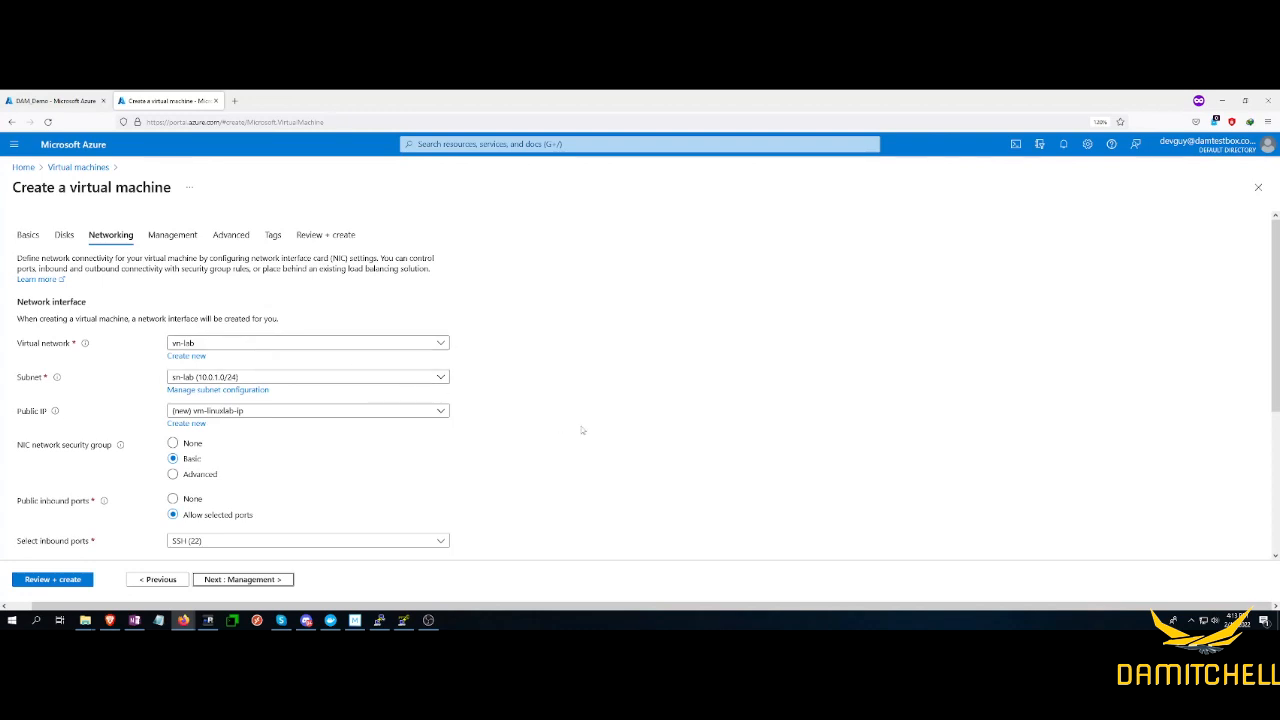
pyautogui.scroll(-2, 583, 431)
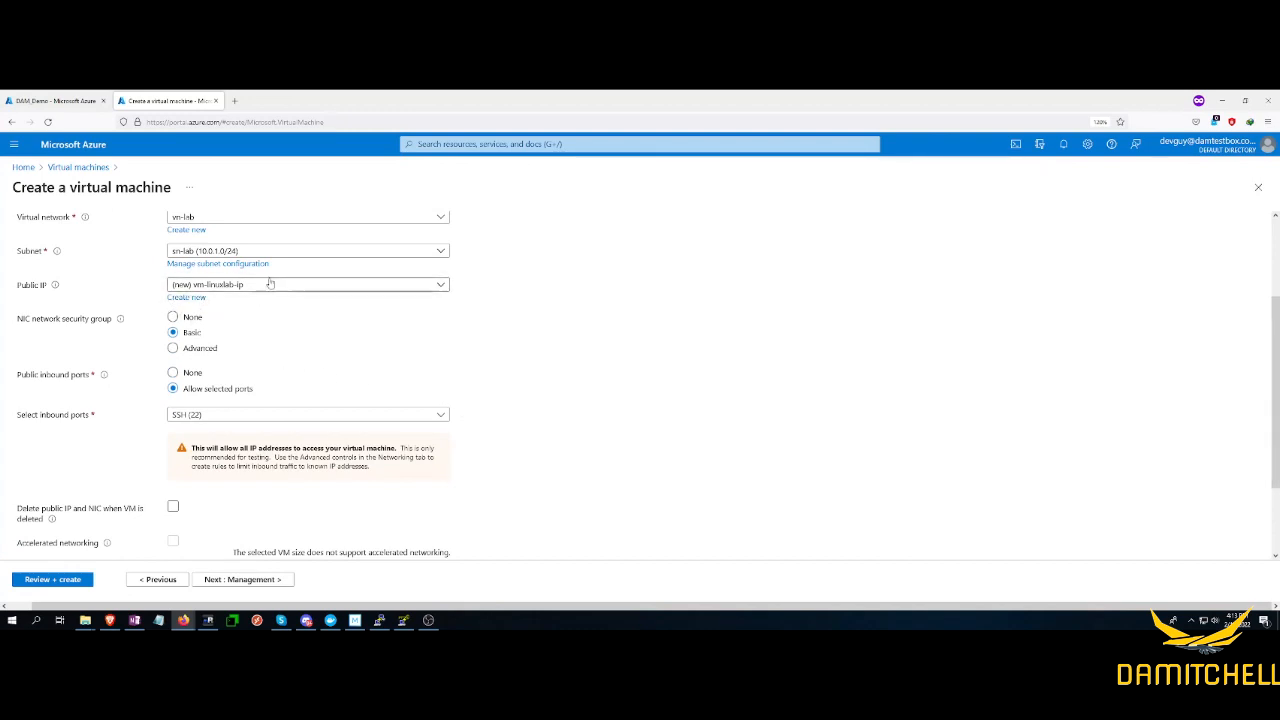
pyautogui.click(442, 288)
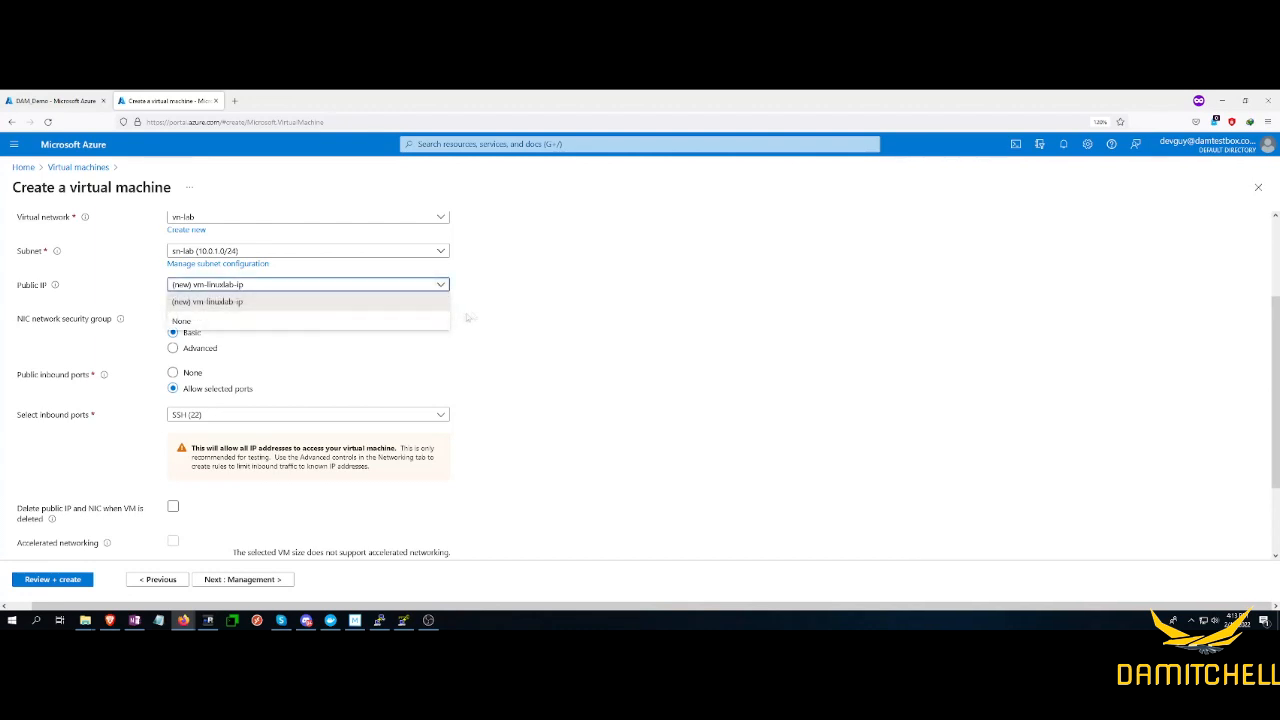
pyautogui.click(493, 298)
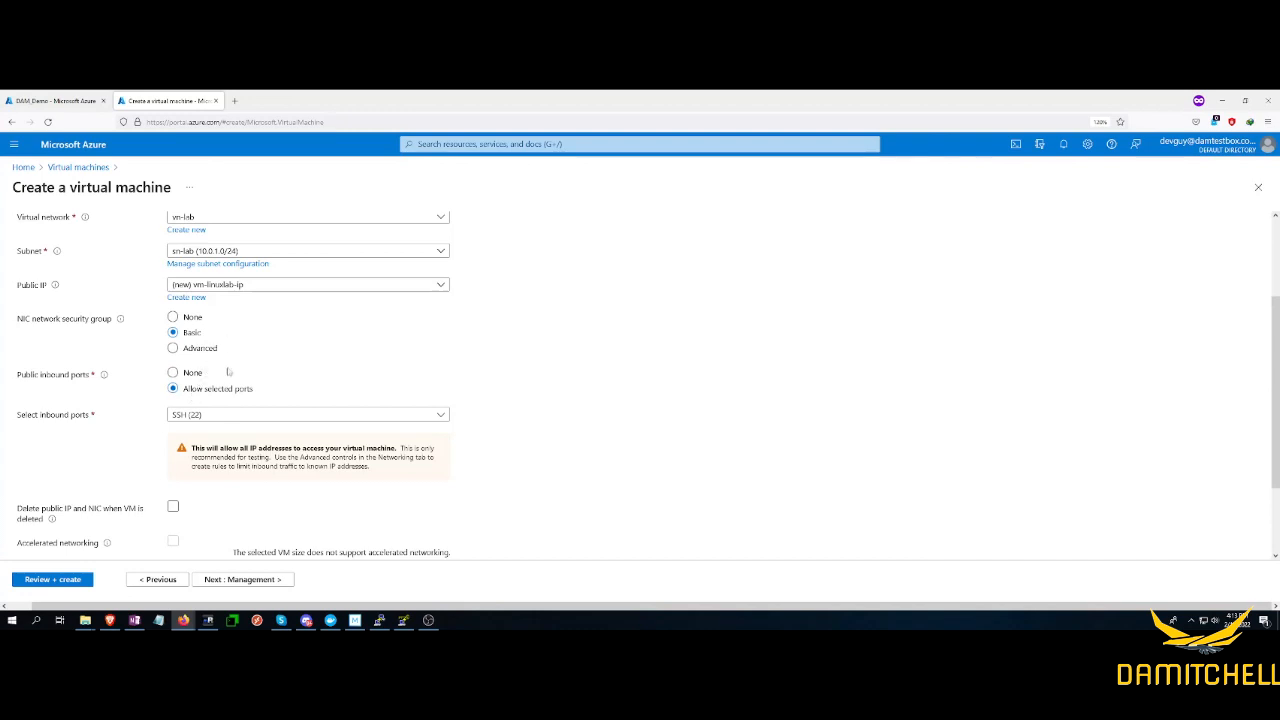
pyautogui.scroll(-2, 224, 420)
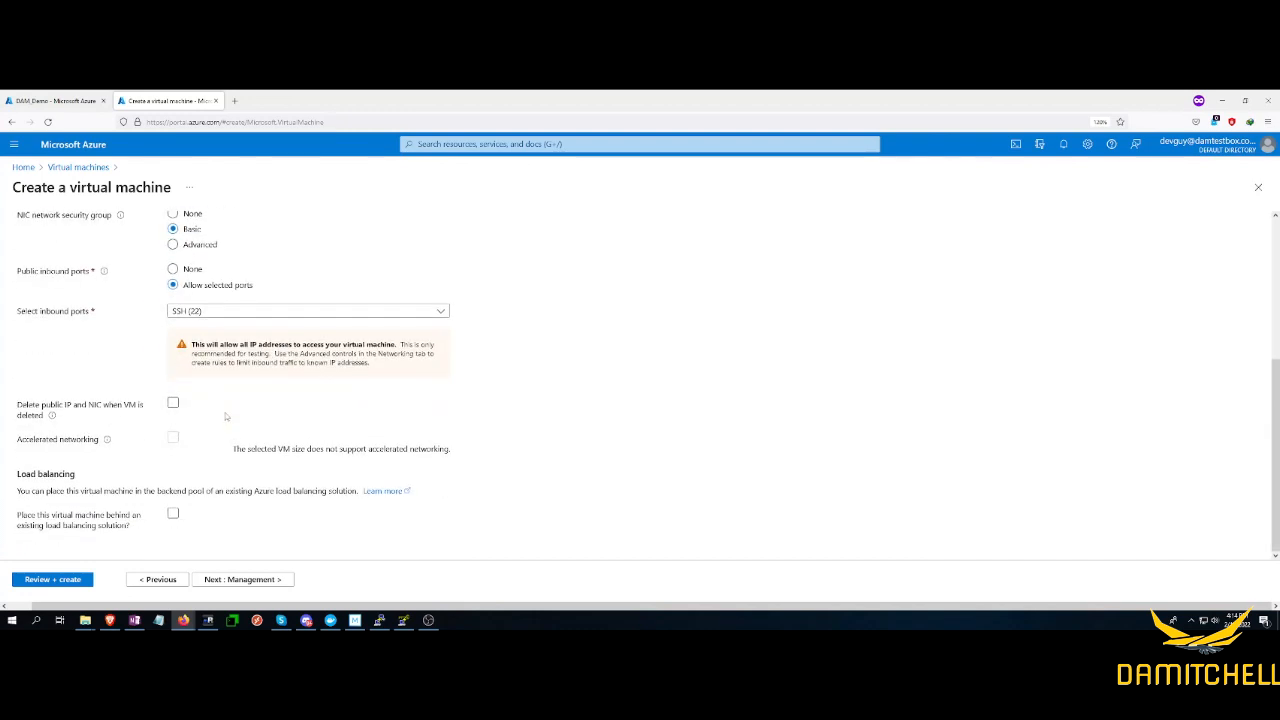
# Step: Continue to the management settings and disable boot diagnostics for the virtual machine
pyautogui.click(245, 580)
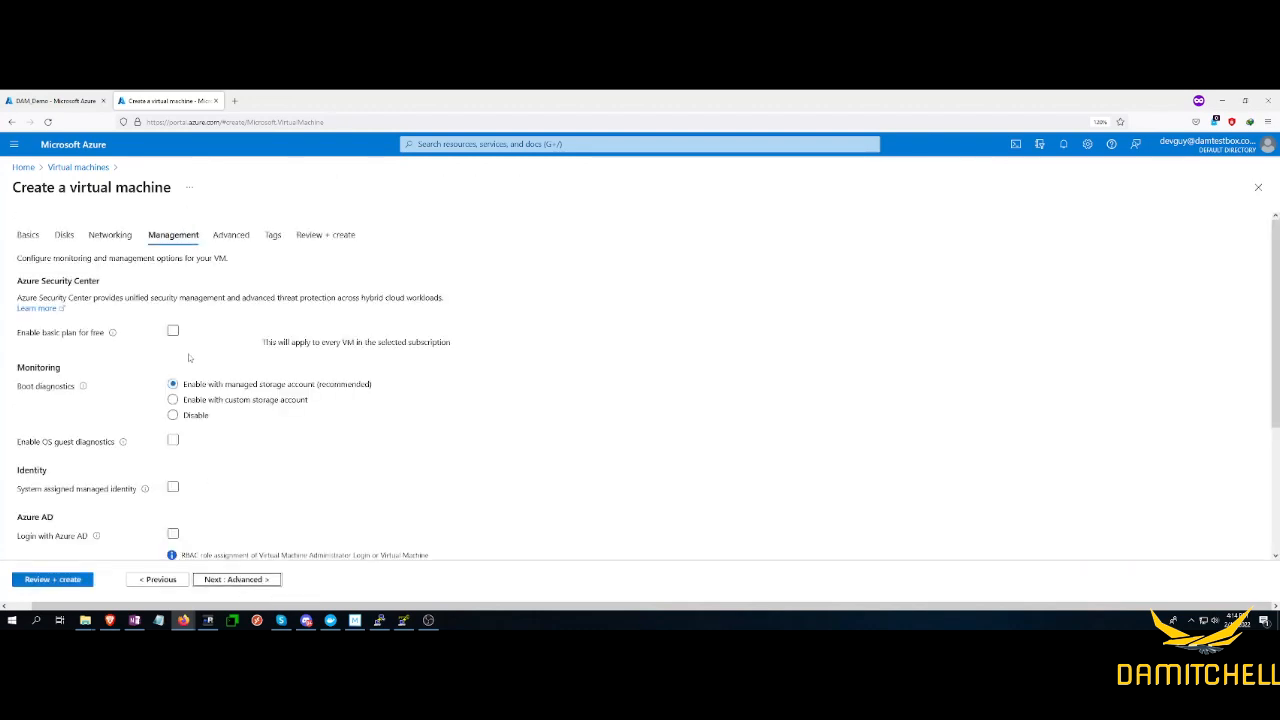
pyautogui.click(173, 418)
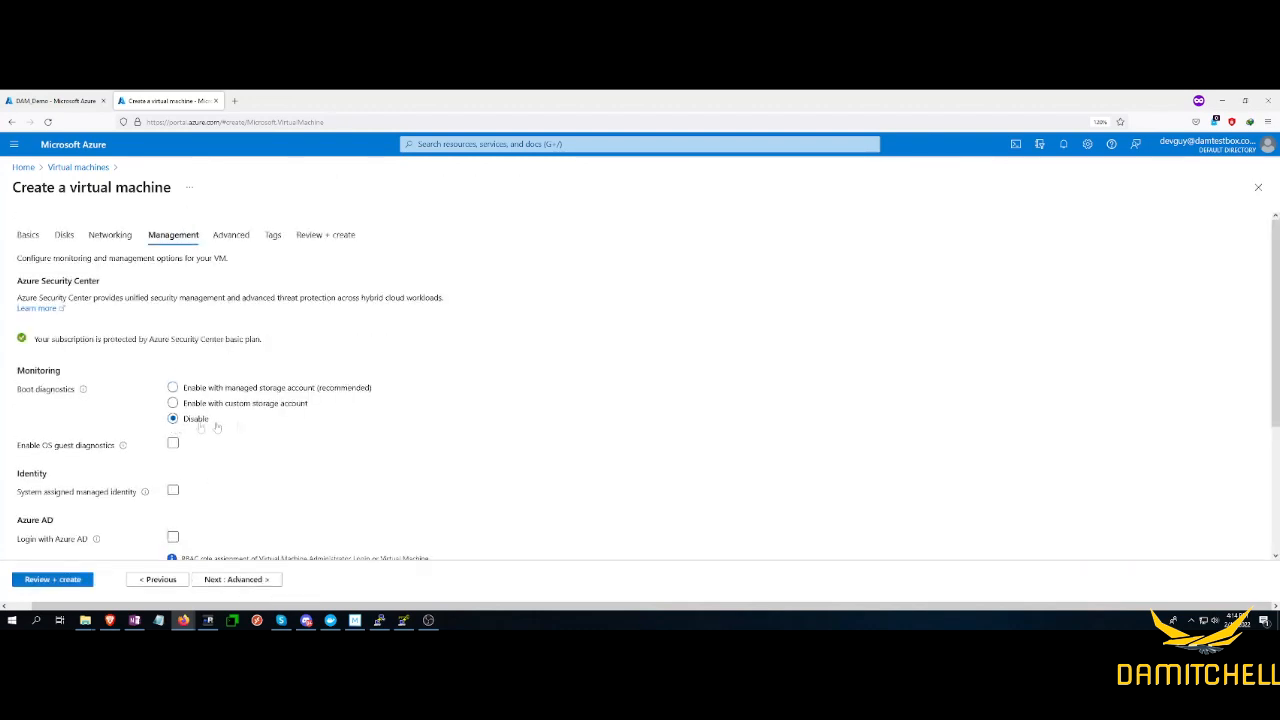
pyautogui.scroll(-3, 531, 420)
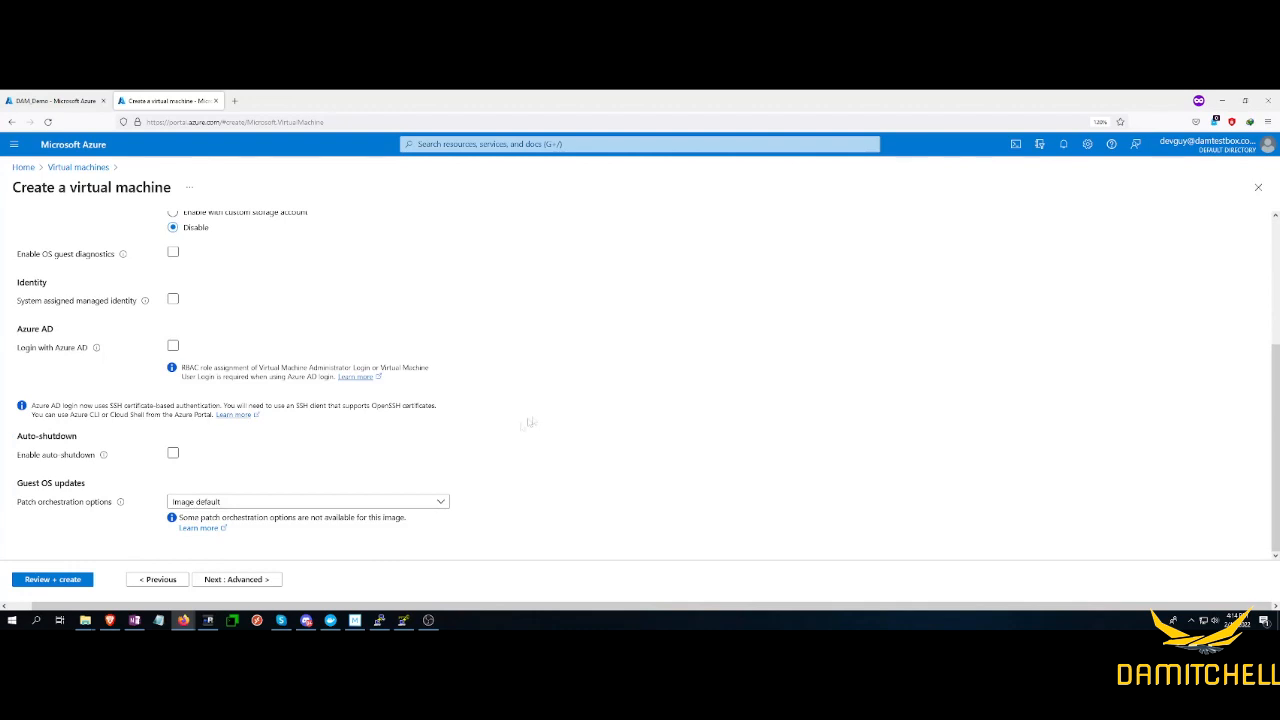
# Step: Continue to the advanced settings and look through the extension, custom data, user data, host and placement group options
pyautogui.click(246, 580)
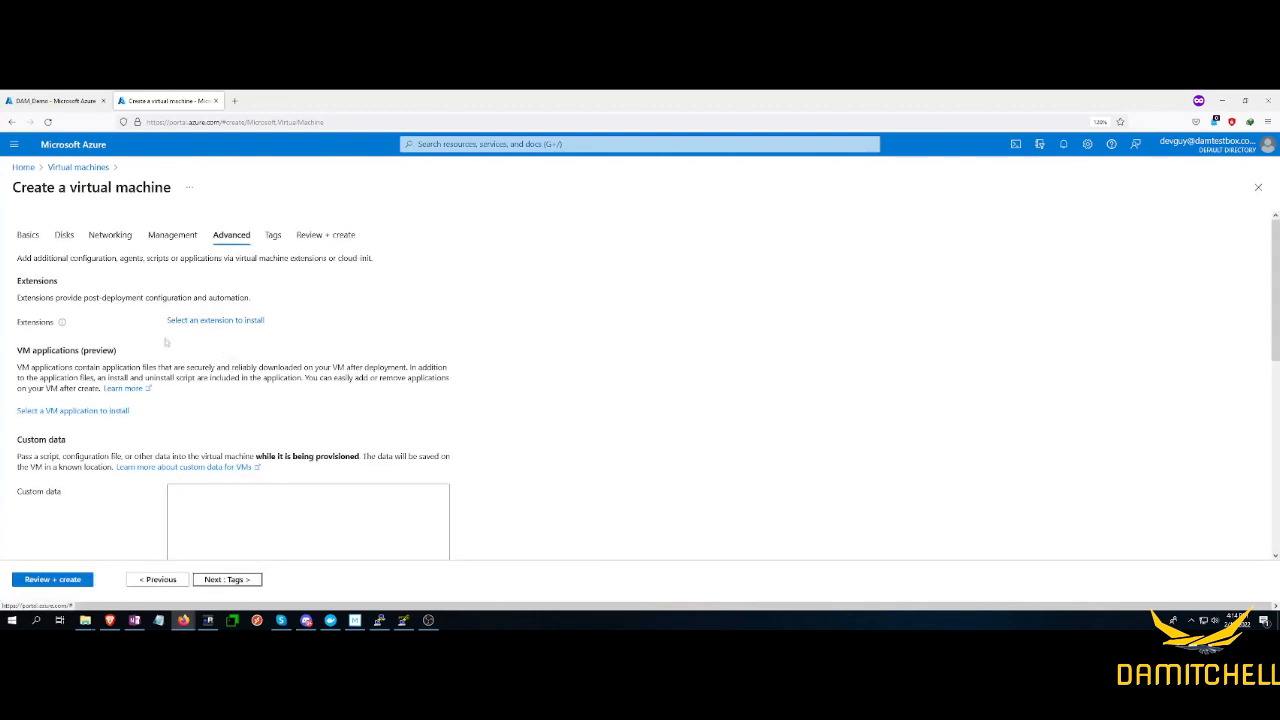
pyautogui.scroll(-2, 166, 344)
pyautogui.scroll(-2, 165, 352)
pyautogui.scroll(4, 165, 356)
pyautogui.scroll(-1, 165, 356)
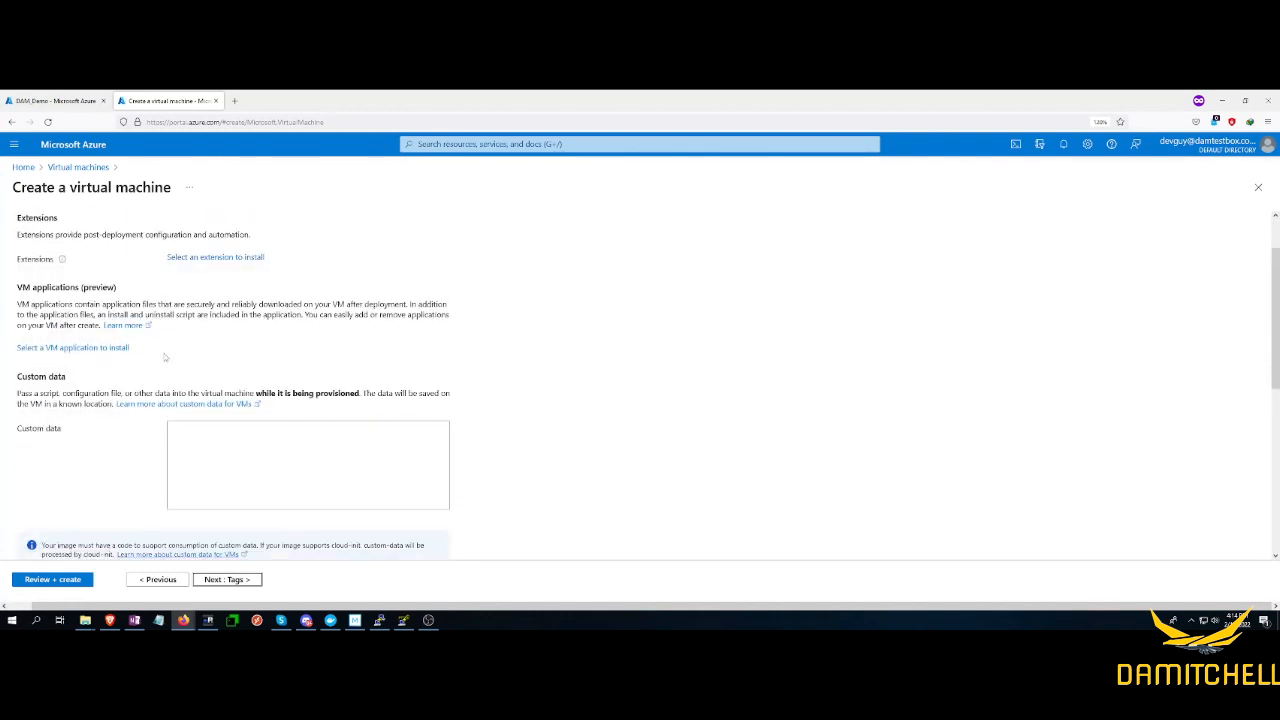
pyautogui.click(204, 440)
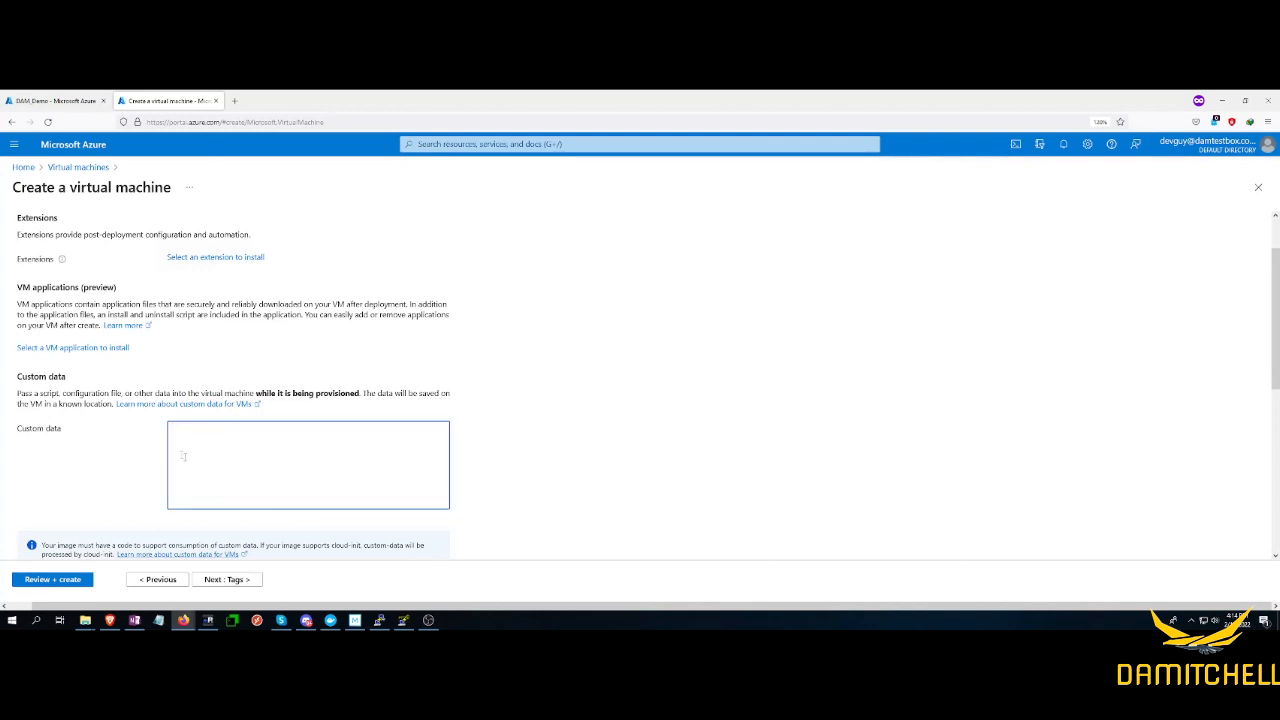
pyautogui.scroll(-3, 180, 450)
pyautogui.scroll(-3, 160, 444)
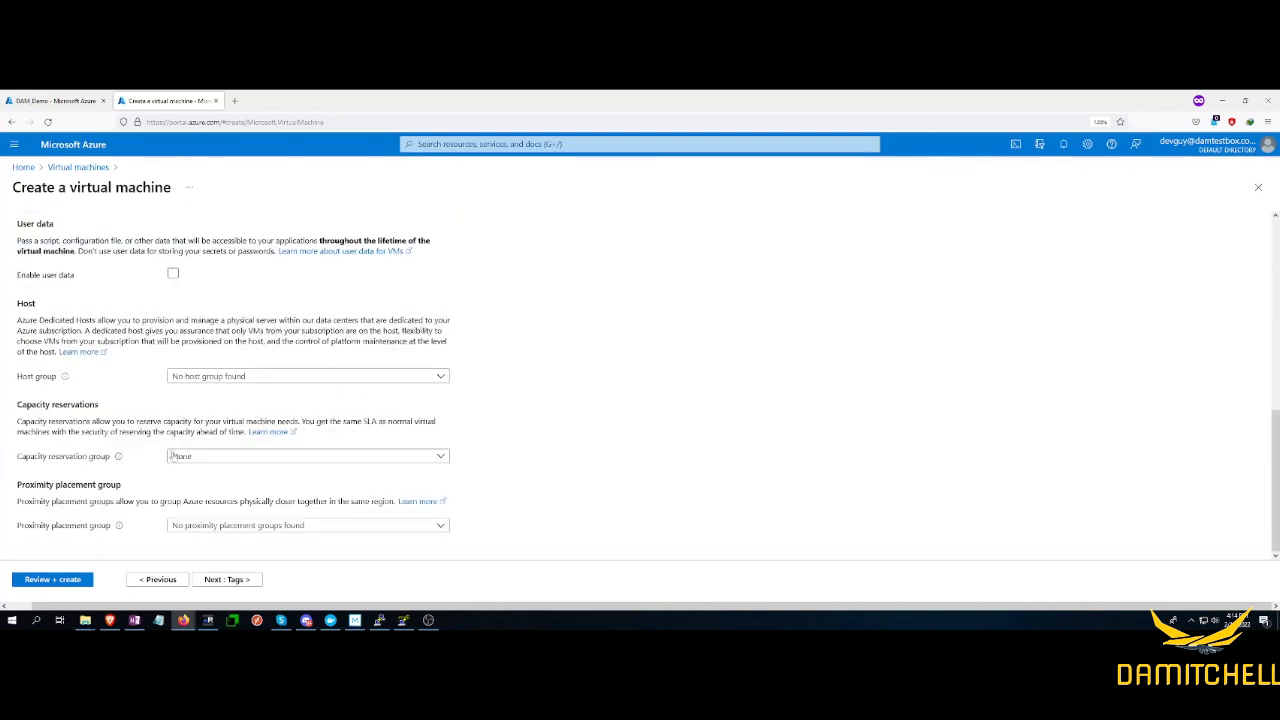
# Step: Continue to the tag settings and view the suggested tag names and values, leaving both fields empty
pyautogui.click(230, 580)
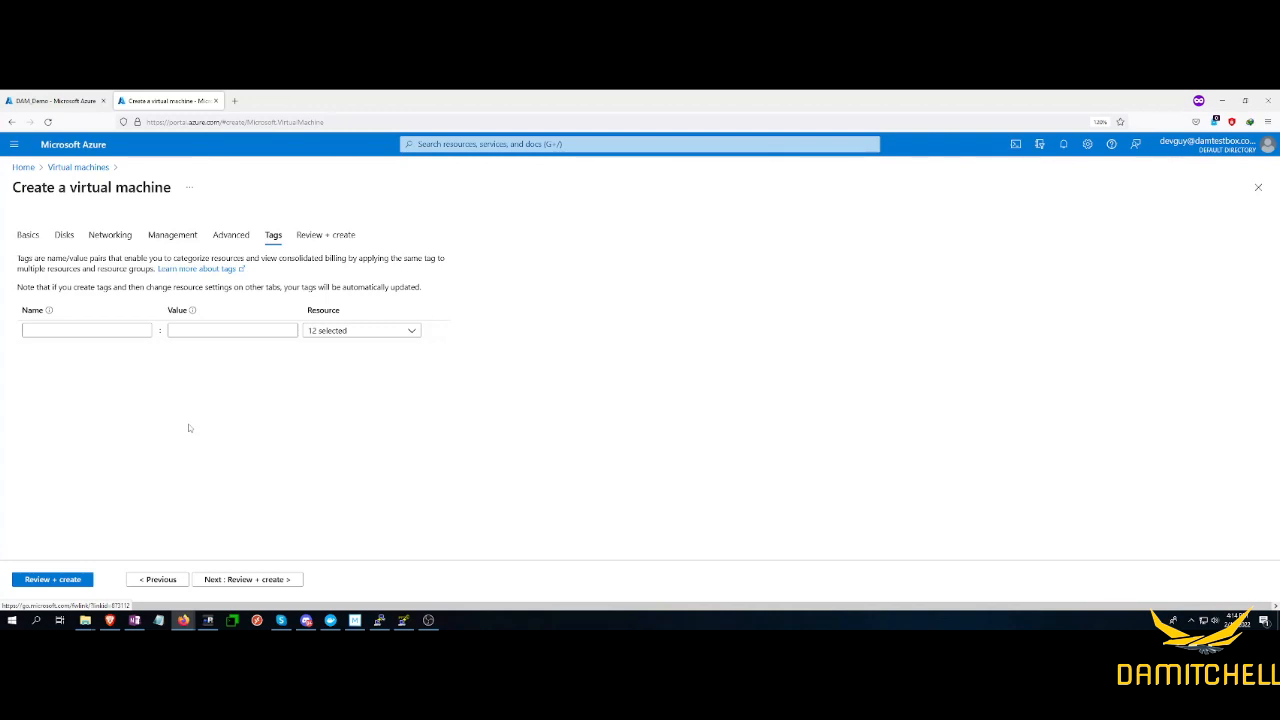
pyautogui.click(88, 330)
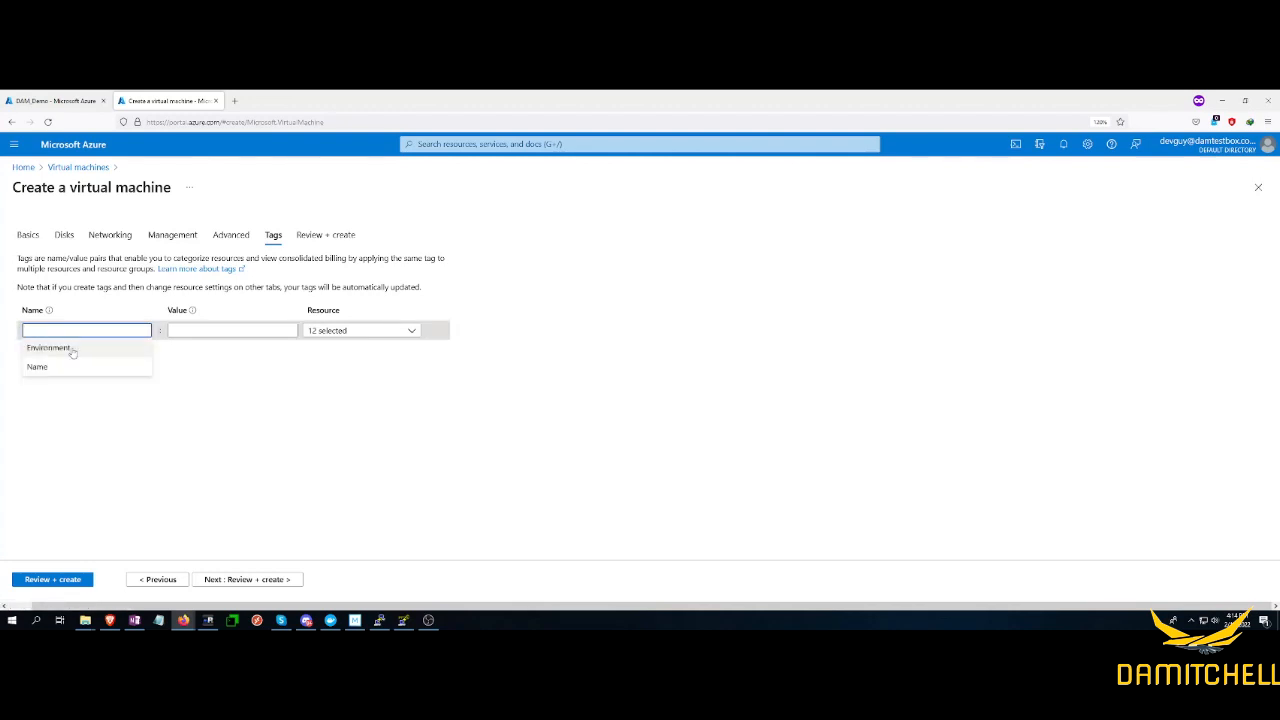
pyautogui.click(197, 331)
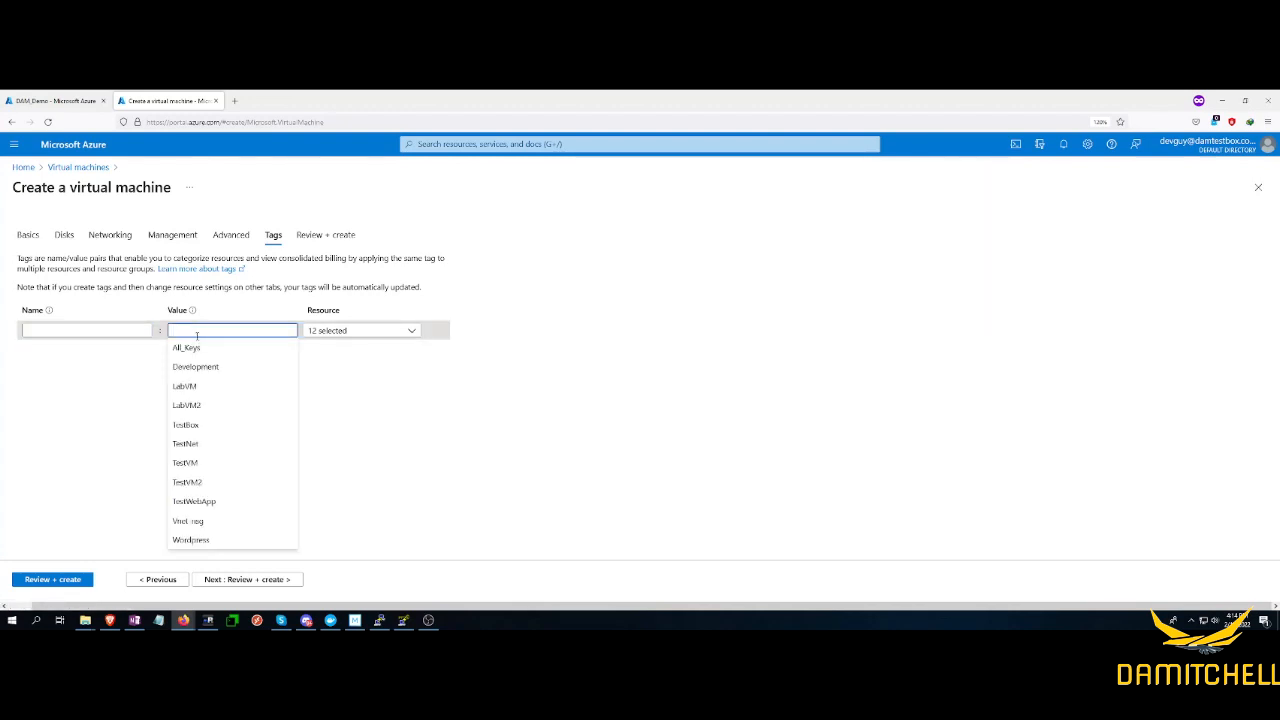
pyautogui.click(527, 460)
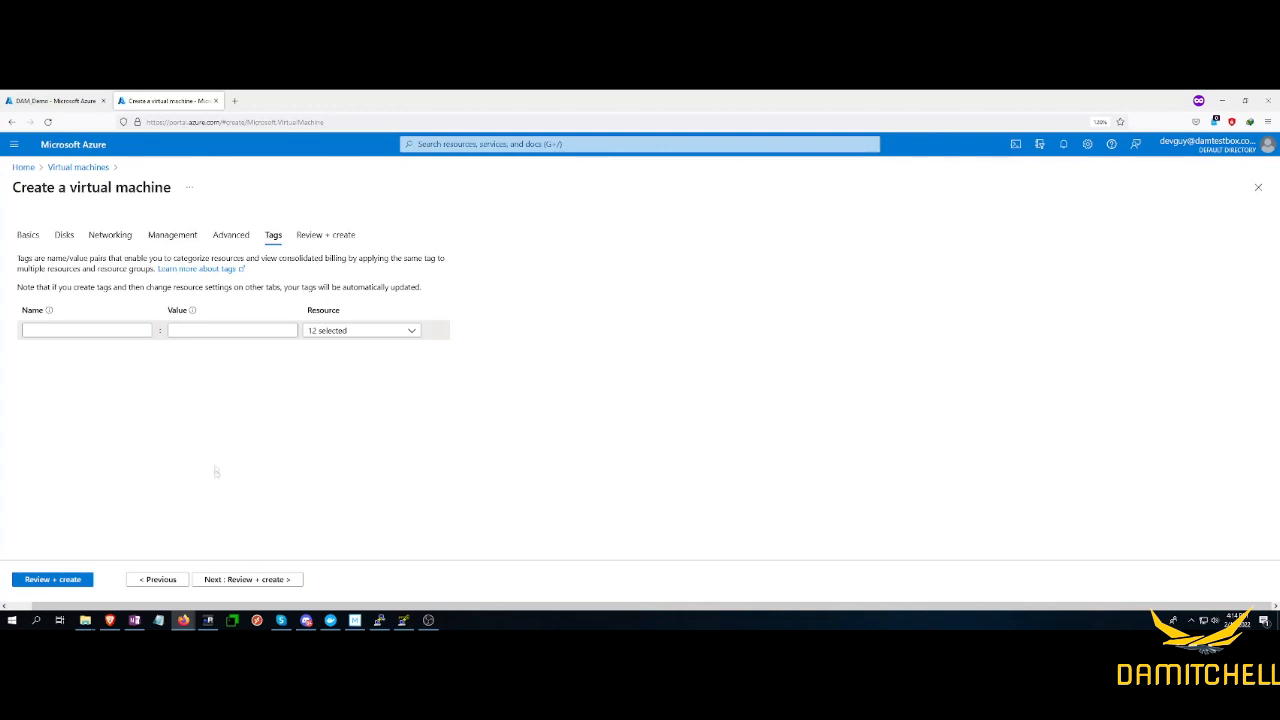
# Step: Continue to the final validation and review the summary of the basics, networking, management and advanced settings
pyautogui.click(248, 580)
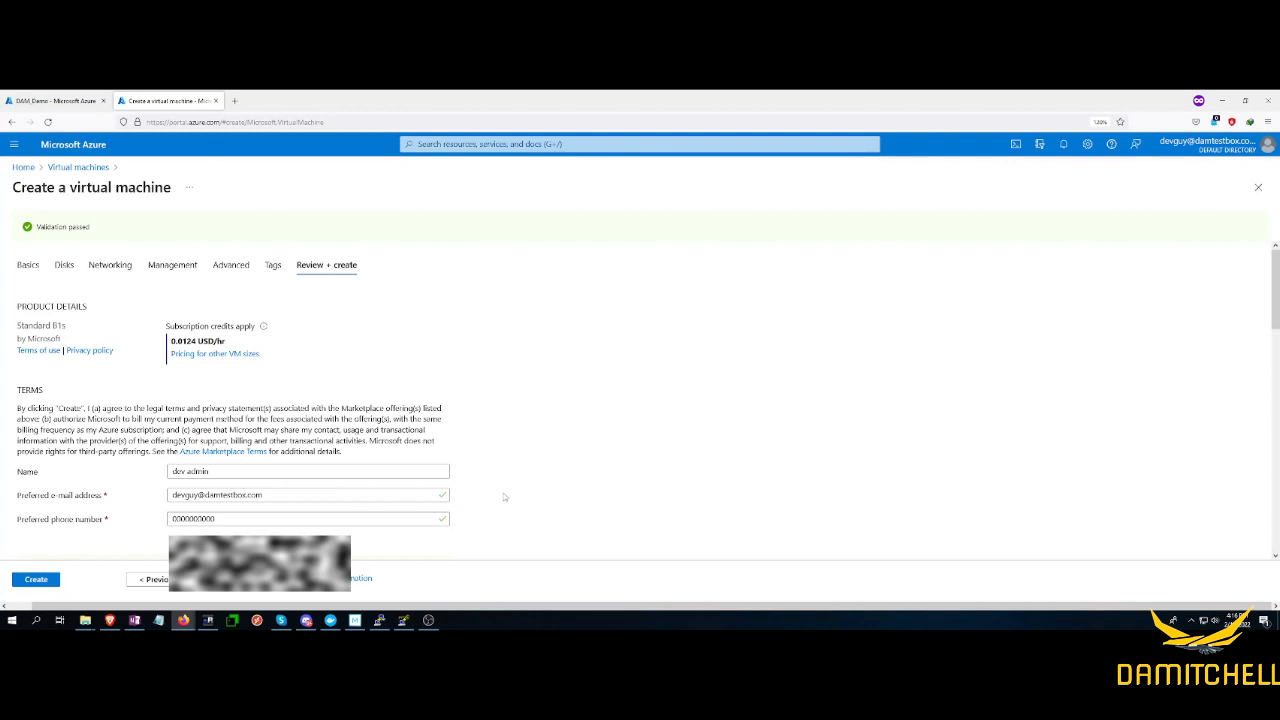
pyautogui.scroll(-5, 504, 497)
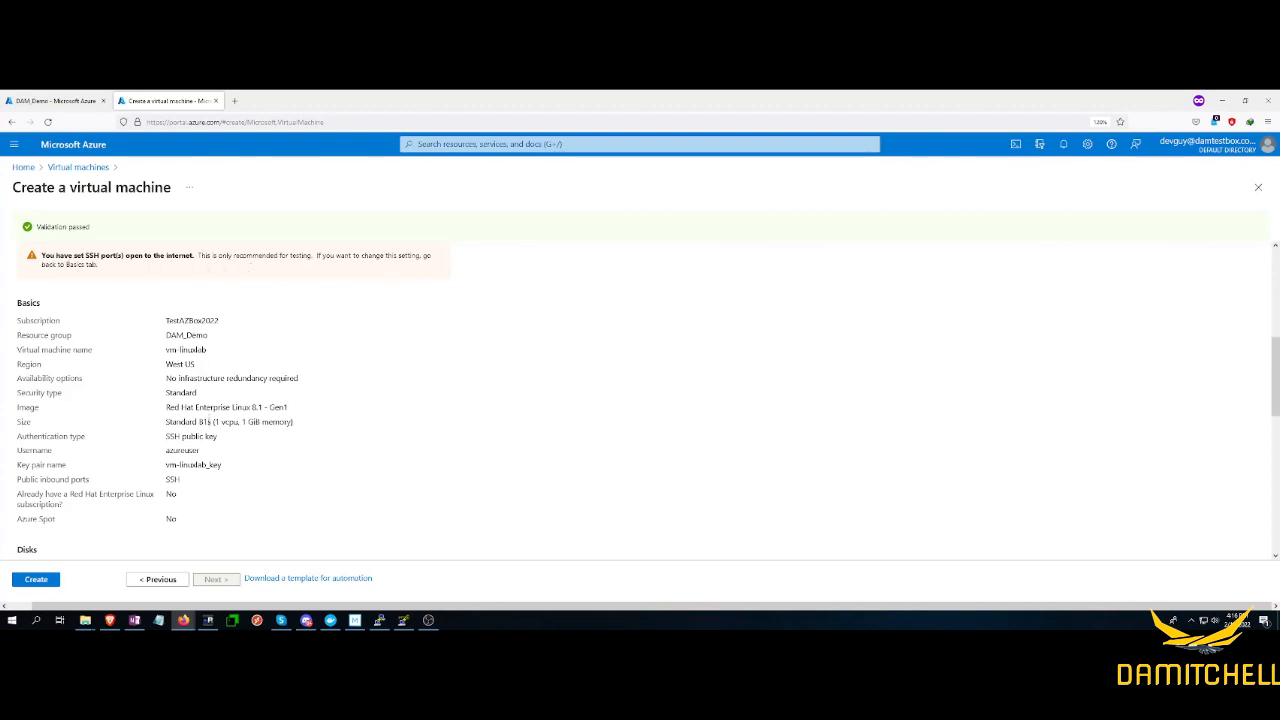
pyautogui.scroll(-3, 314, 486)
pyautogui.scroll(-5, 314, 486)
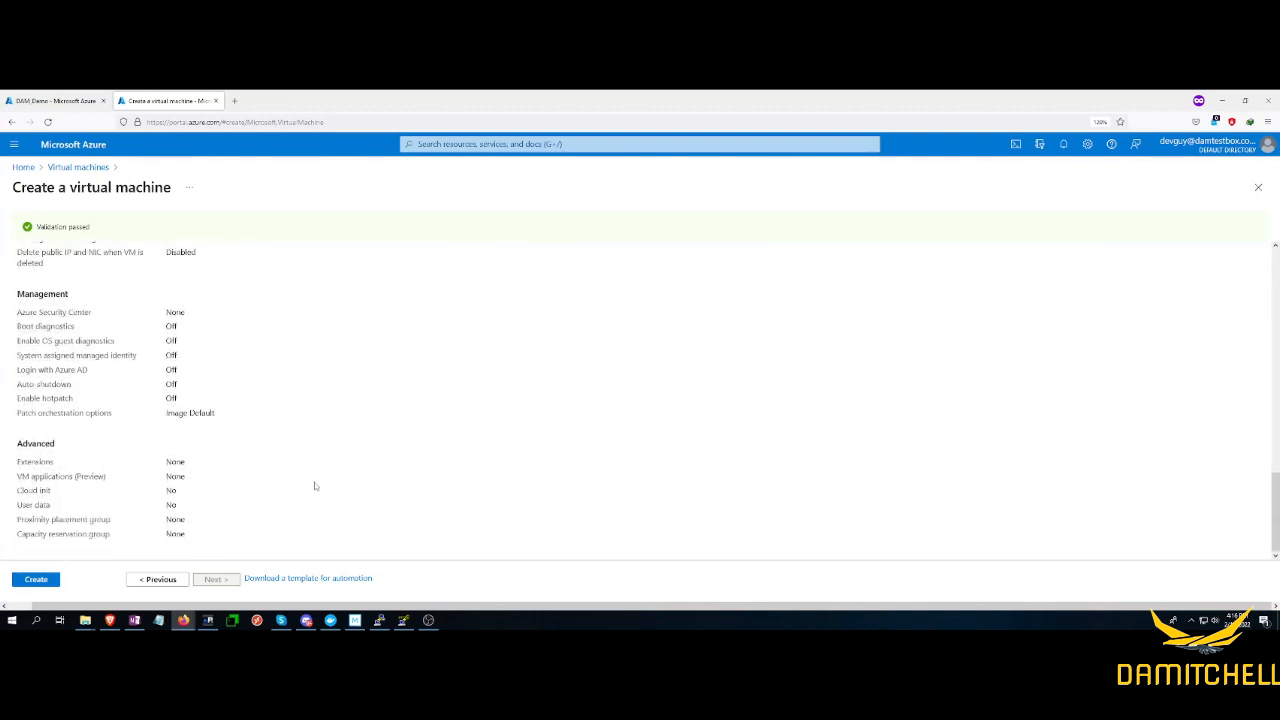
pyautogui.scroll(3, 314, 486)
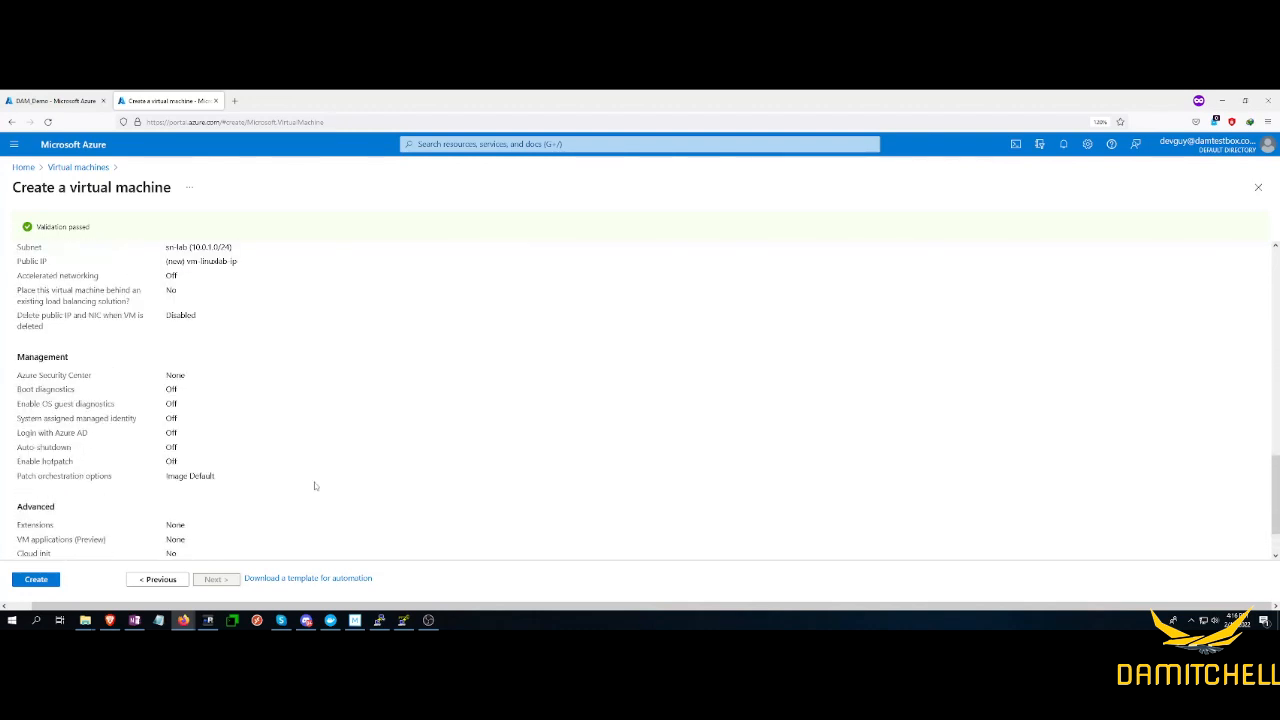
pyautogui.scroll(-3, 314, 486)
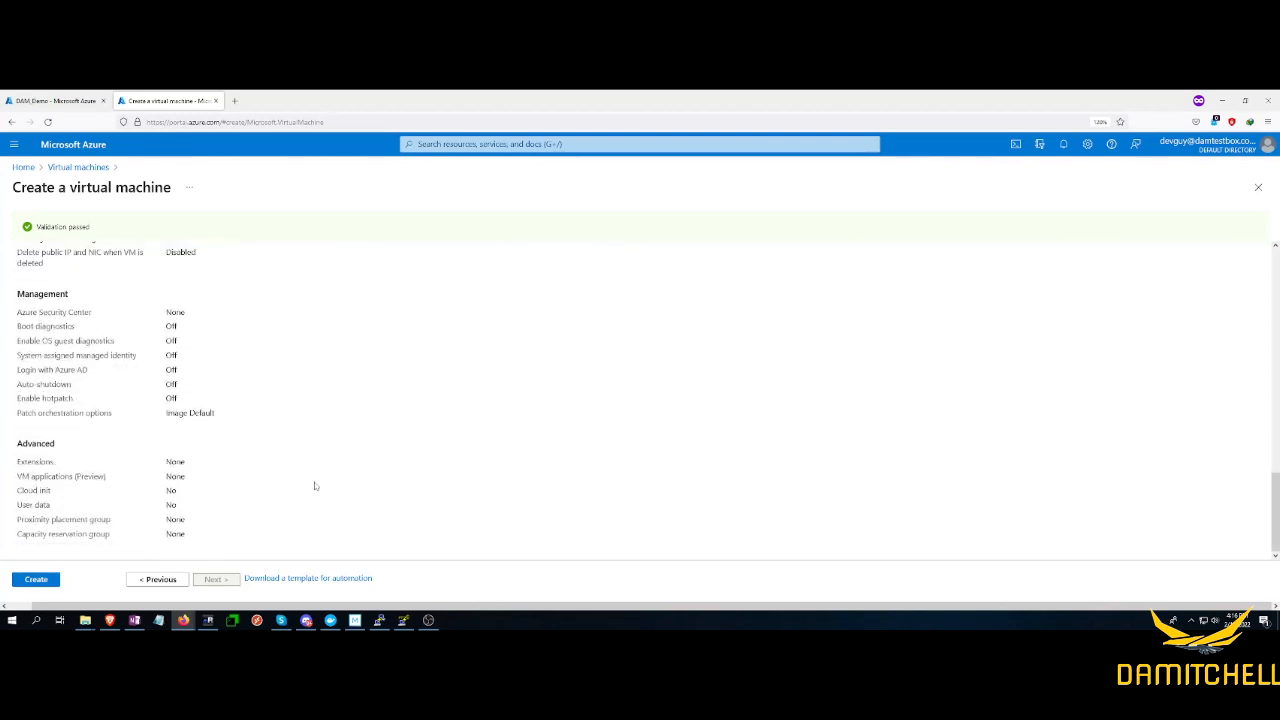
# Step: Create the virtual machine with a new SSH key pair and save the private key file vm-linuxlab_key.pem
pyautogui.click(52, 586)
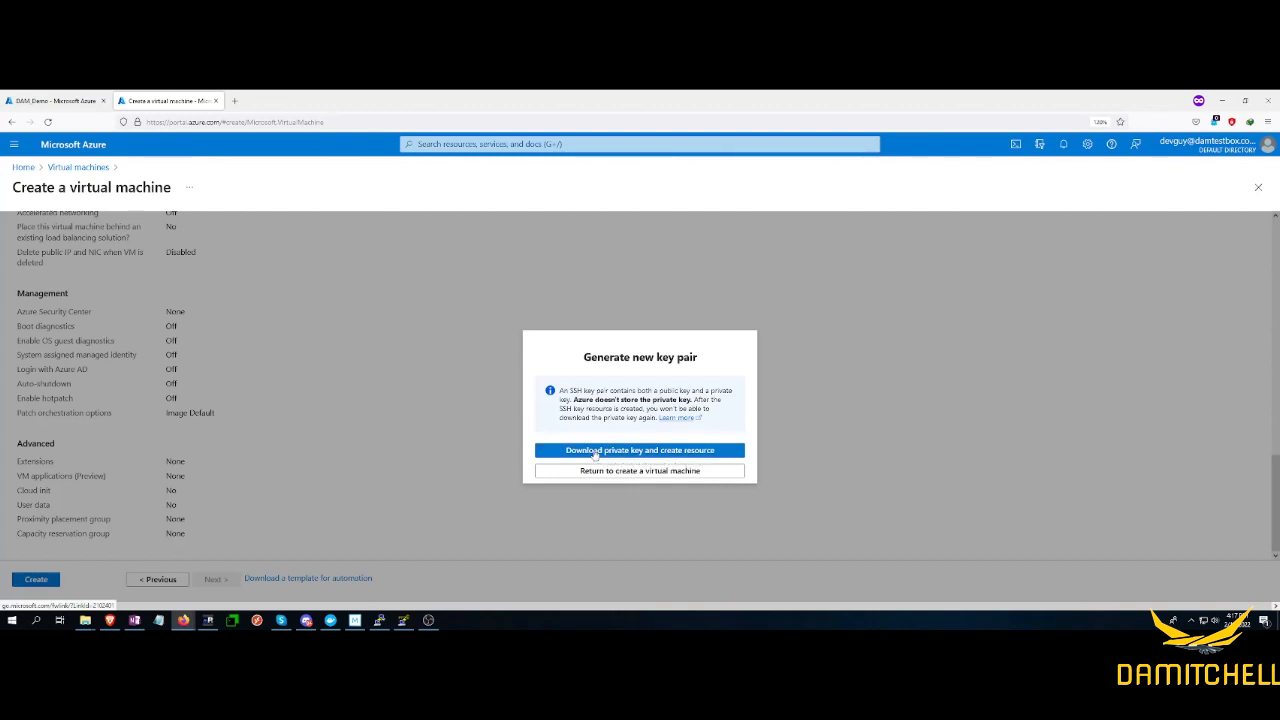
pyautogui.click(594, 452)
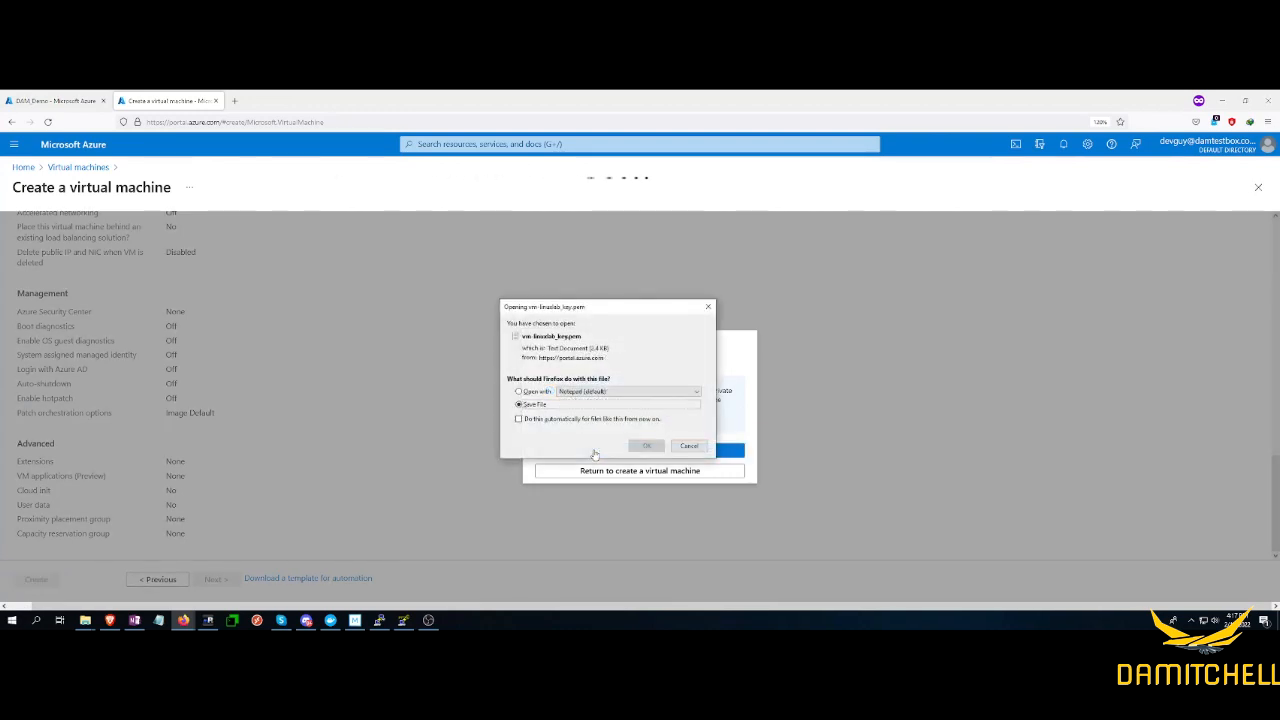
pyautogui.click(646, 446)
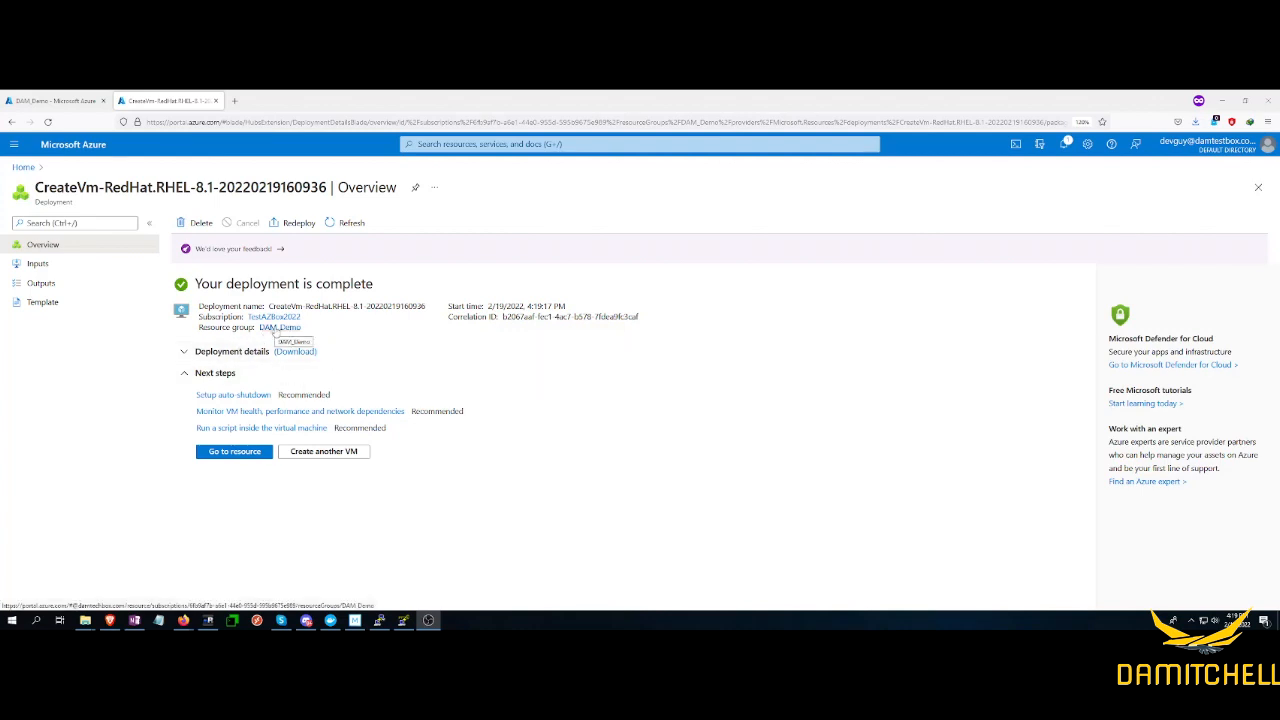
# Step: Open the DAM_Demo resource group from the finished deployment and look over its list of resources
pyautogui.click(277, 328)
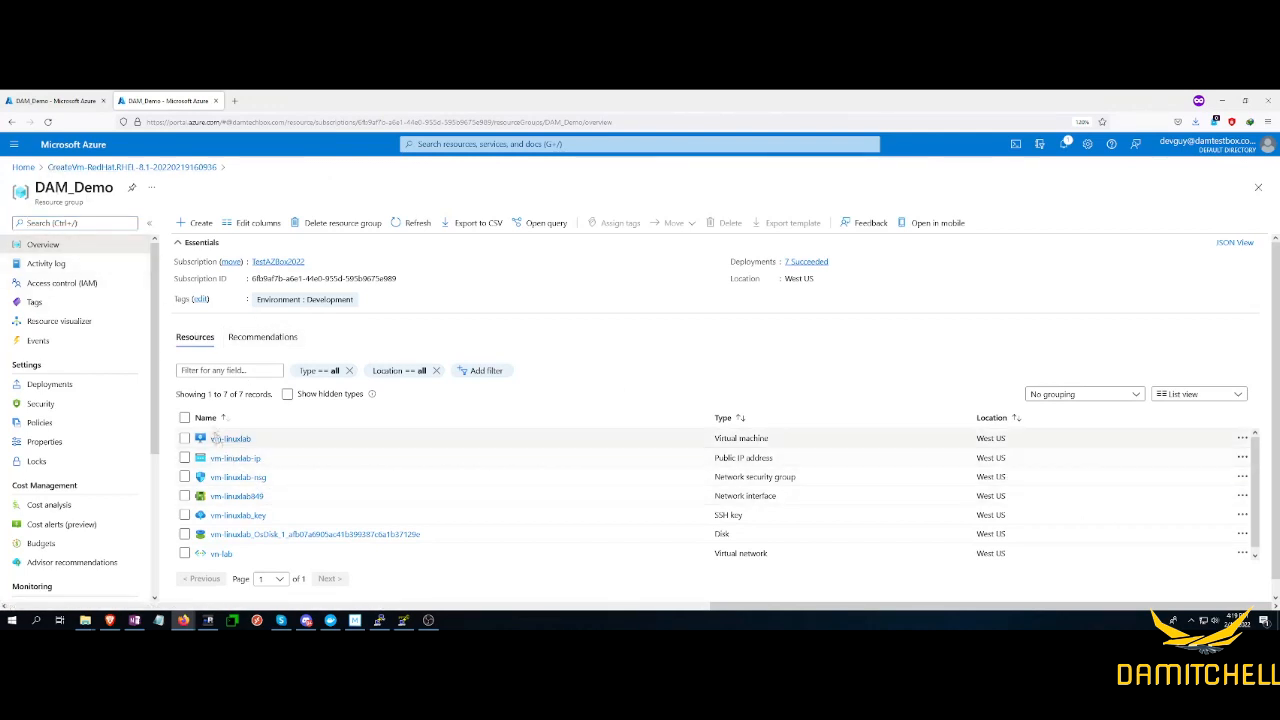
pyautogui.scroll(-1, 213, 437)
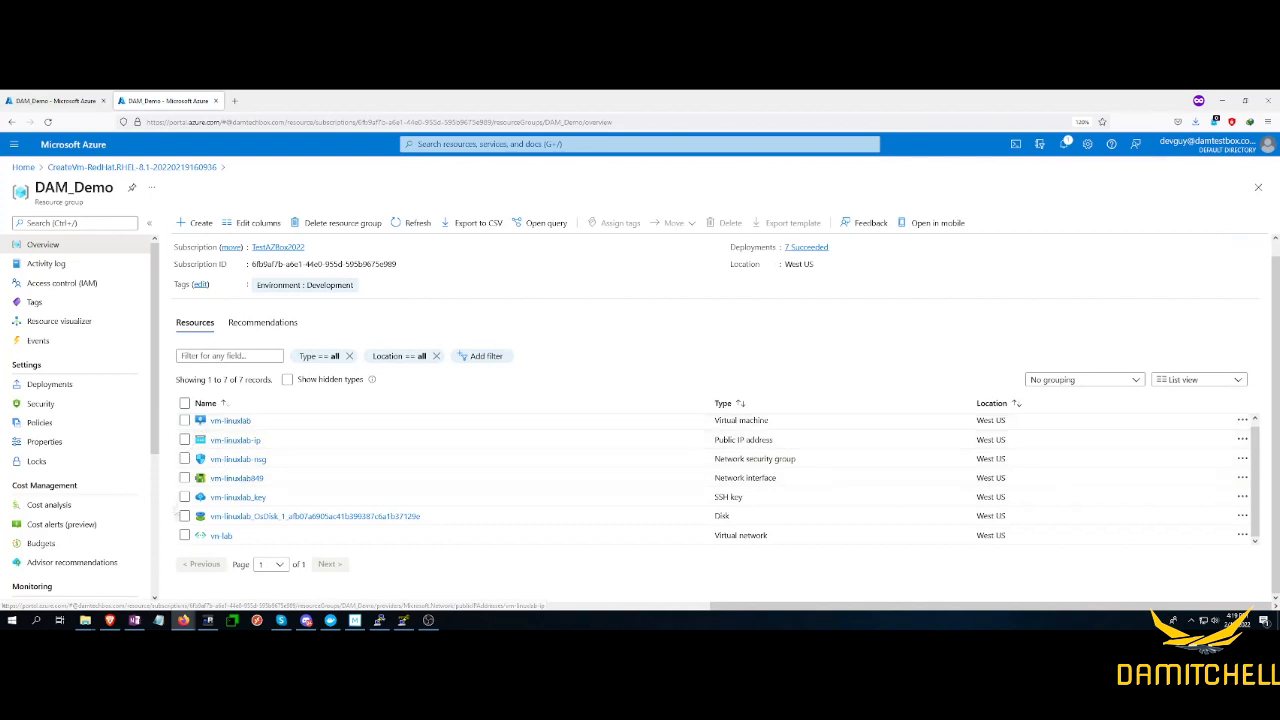
pyautogui.scroll(1, 408, 482)
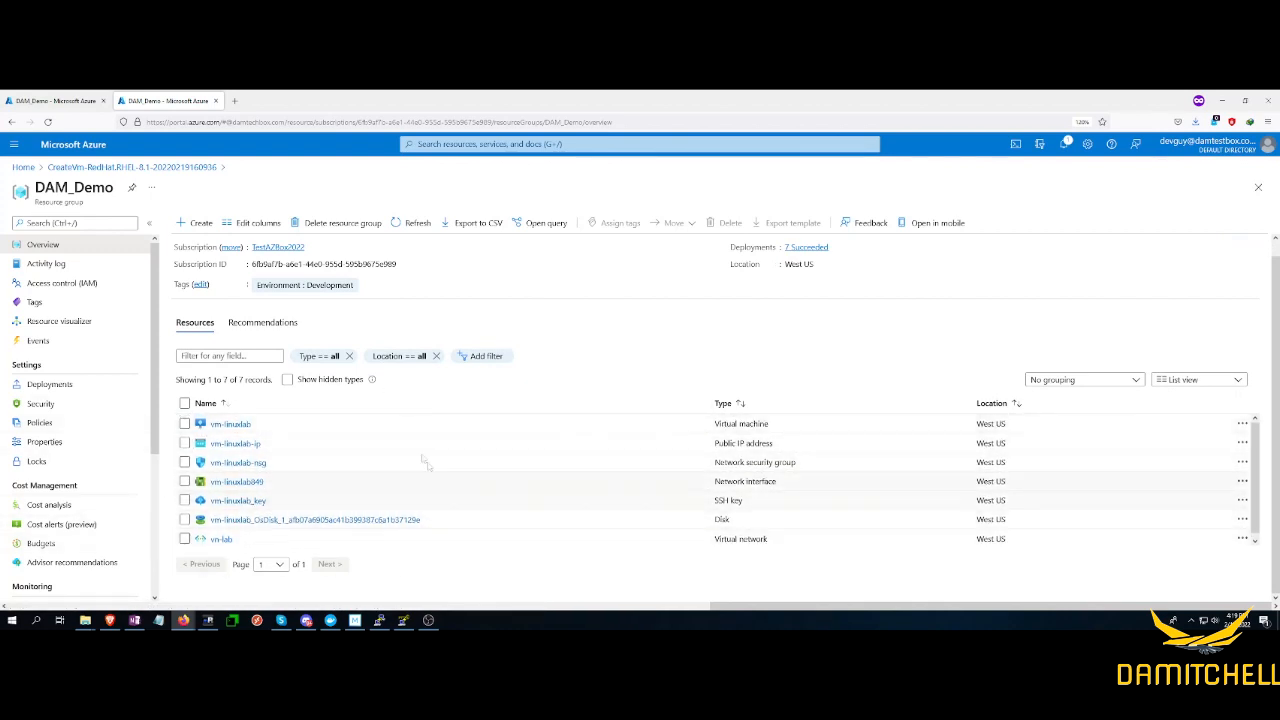
# Step: Open the vm-linuxlab-nsg network security group and examine its inbound SSH rule
pyautogui.click(237, 464)
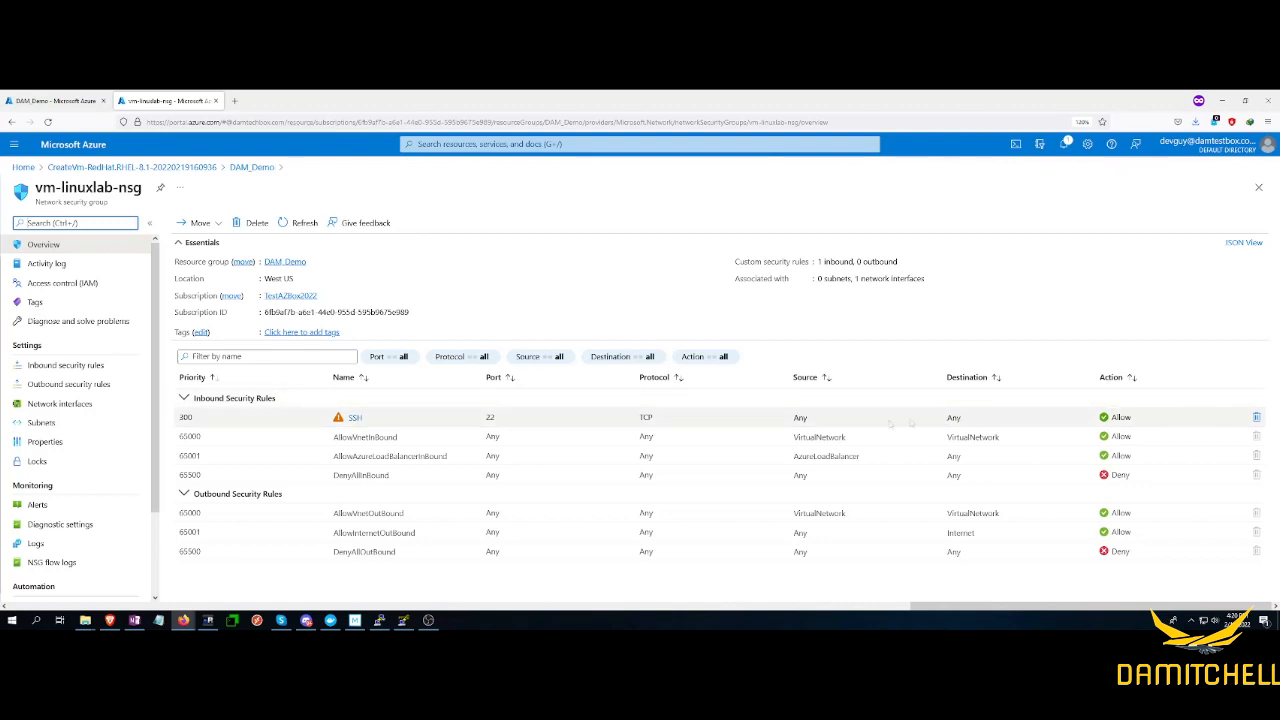
pyautogui.click(189, 417)
pyautogui.doubleClick(352, 418)
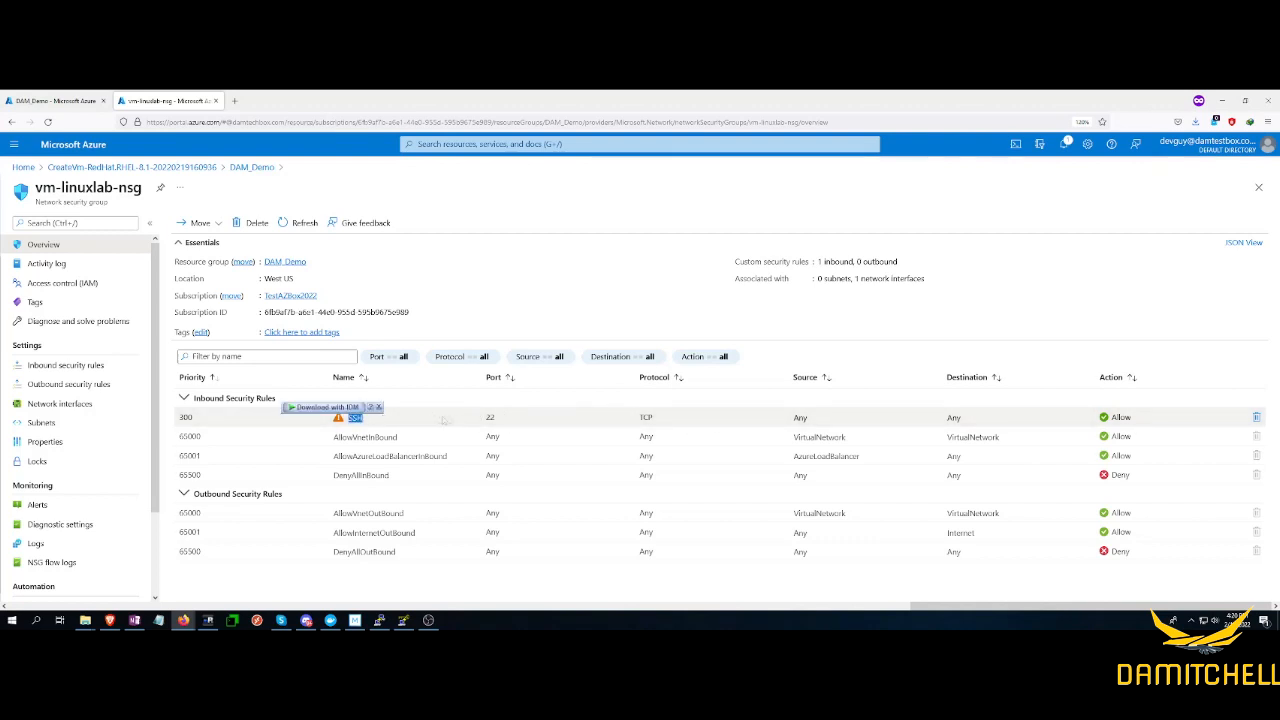
# Step: Open the inbound SSH rule and examine its source options, destination, service, protocol, action and priority, then close it without changes
pyautogui.click(440, 419)
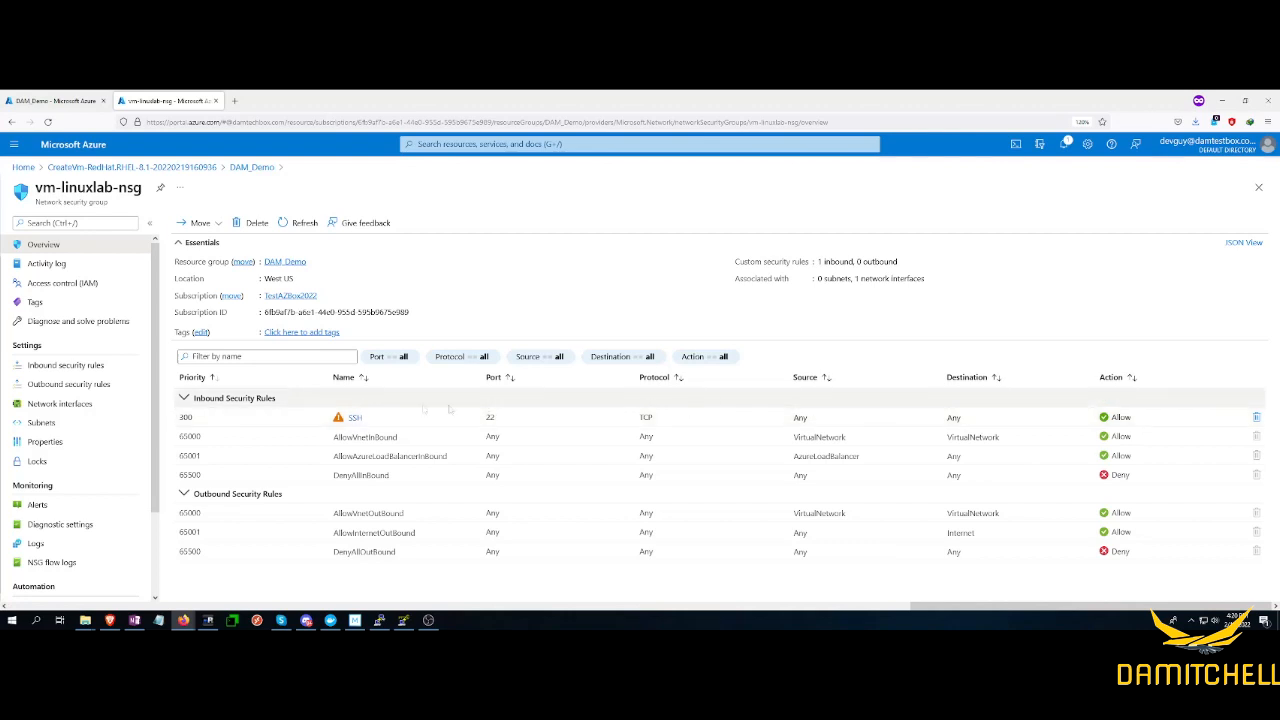
pyautogui.click(355, 417)
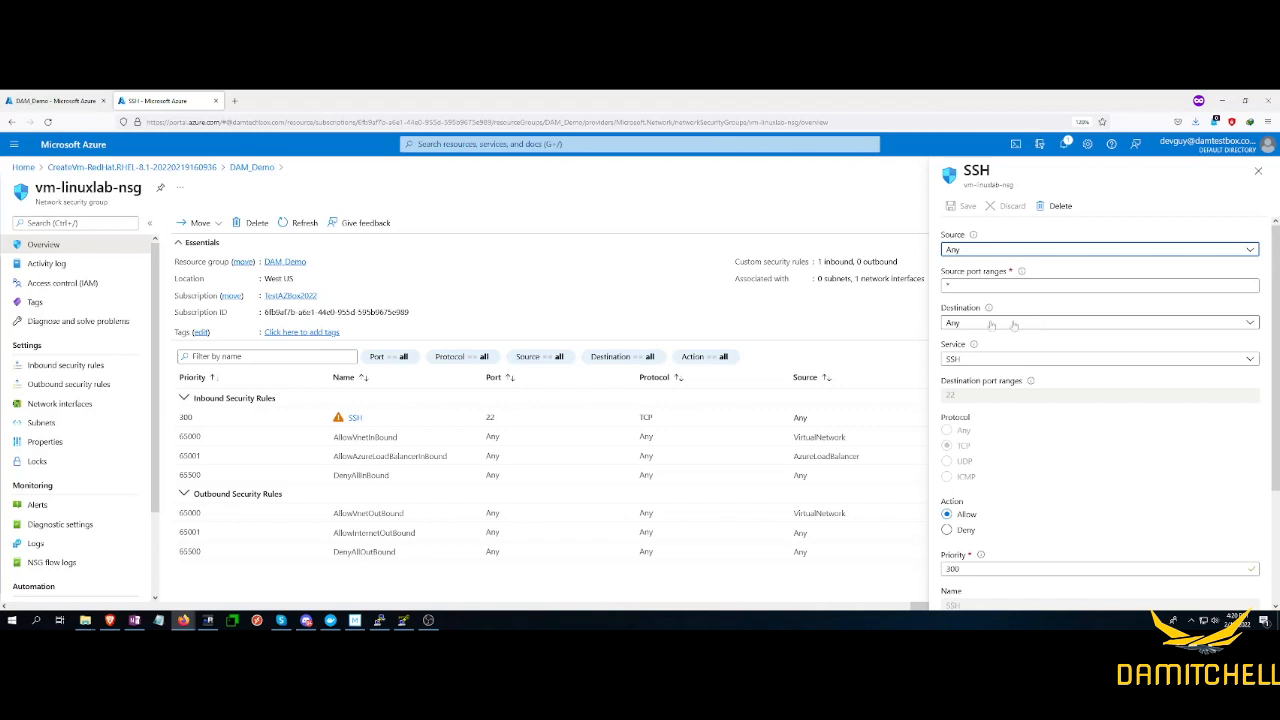
pyautogui.click(1051, 252)
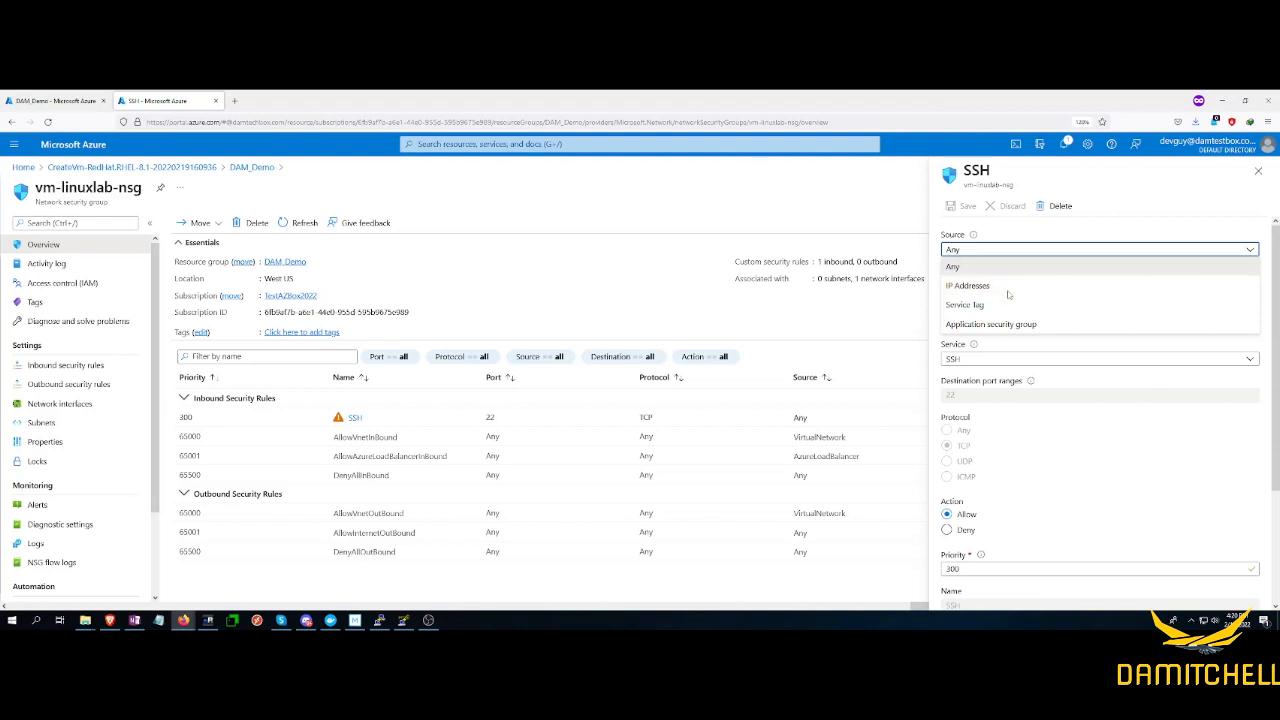
pyautogui.click(1053, 236)
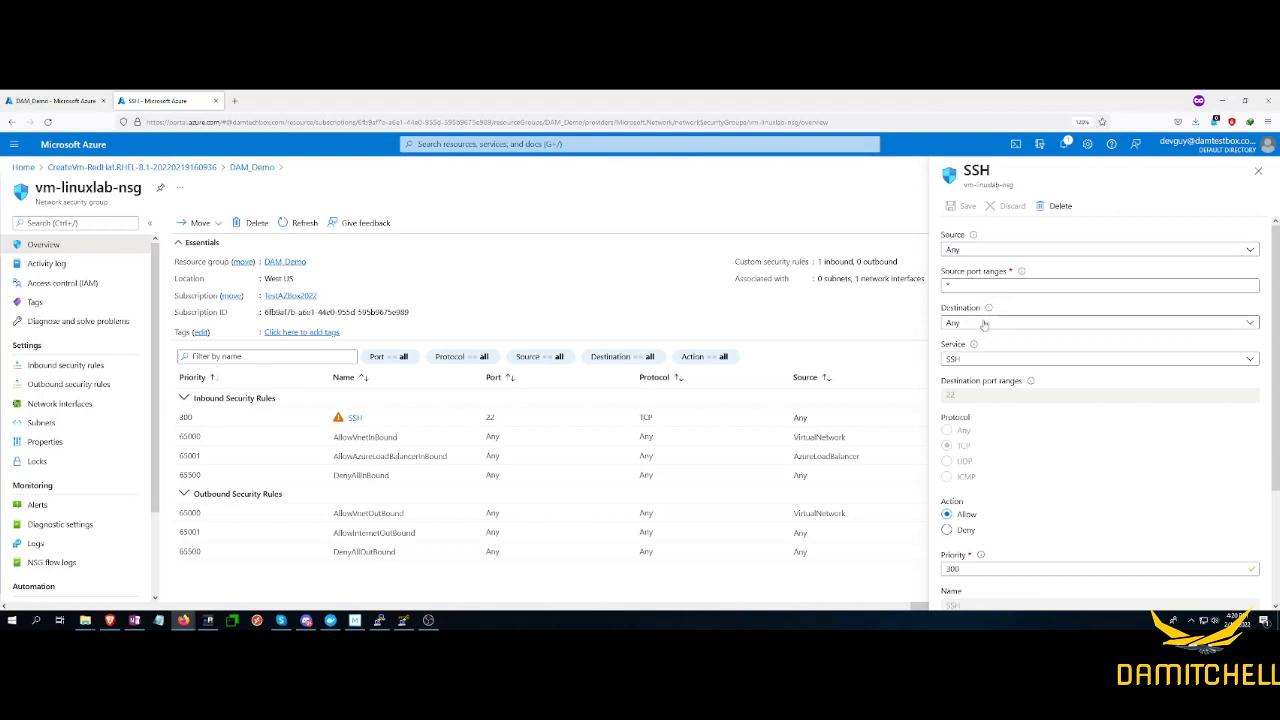
pyautogui.scroll(-2, 990, 462)
pyautogui.scroll(1, 1029, 413)
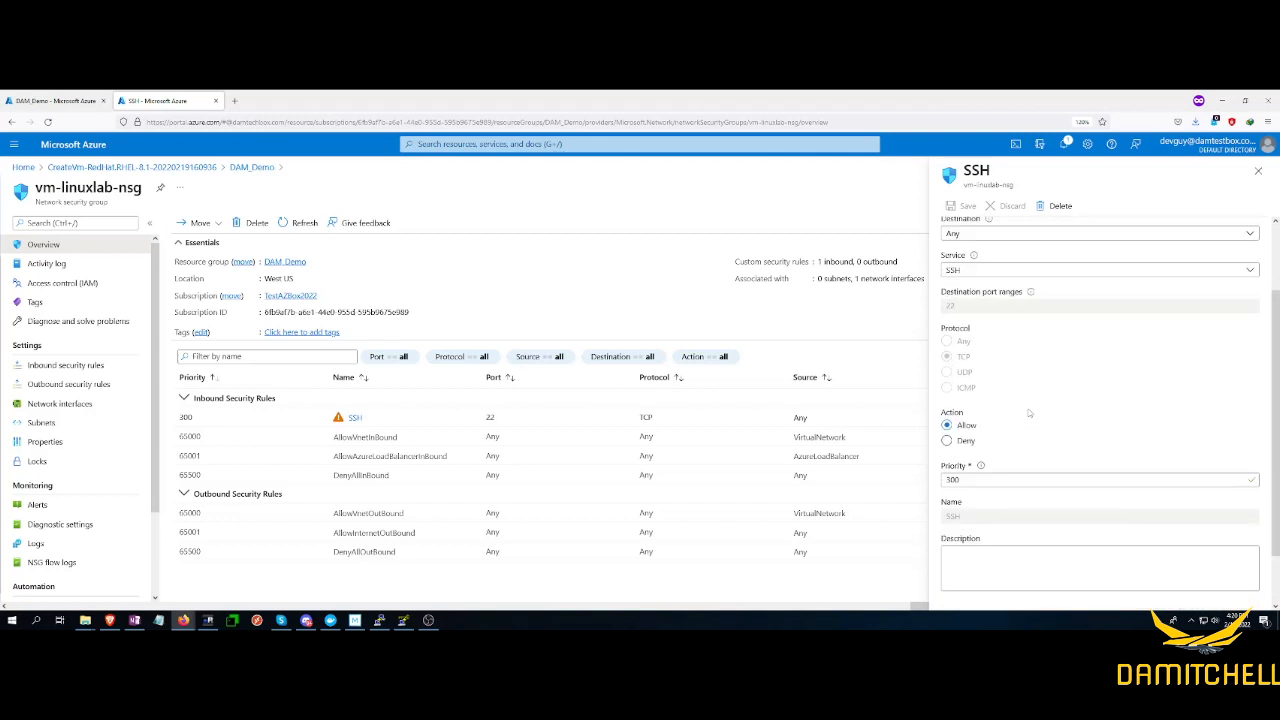
pyautogui.scroll(-1, 1029, 413)
pyautogui.scroll(2, 1029, 413)
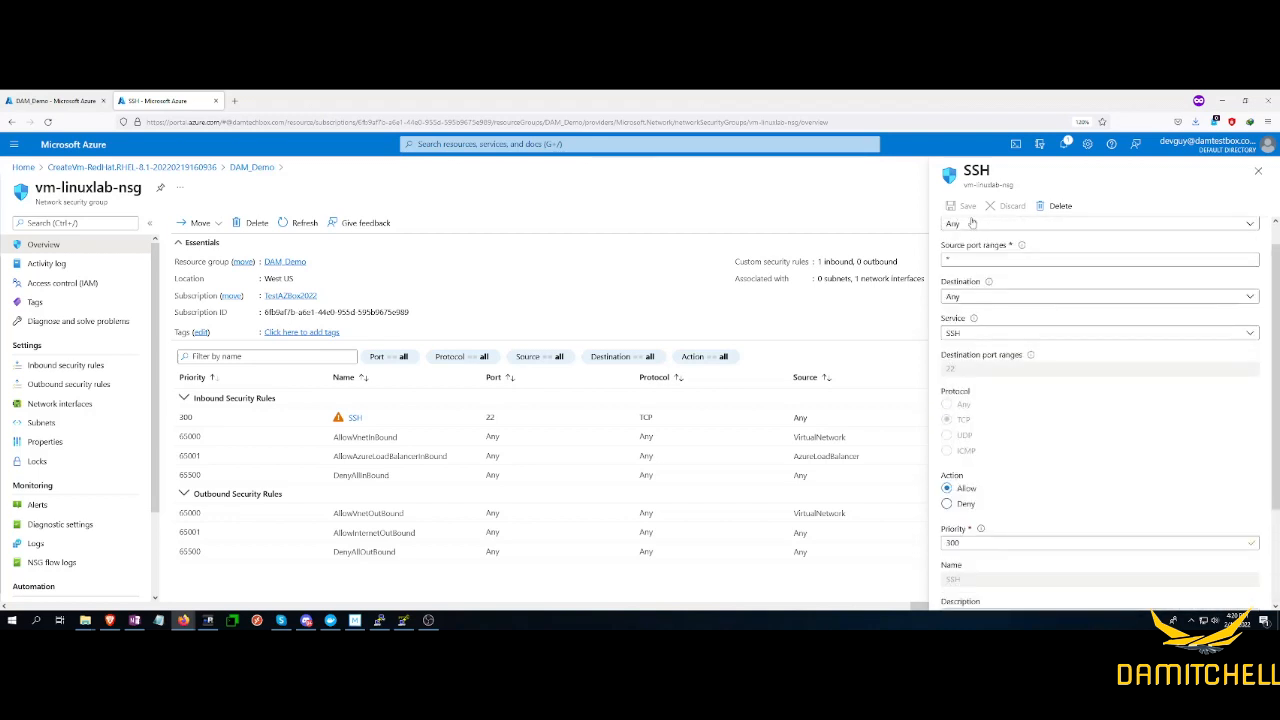
pyautogui.scroll(1, 1028, 321)
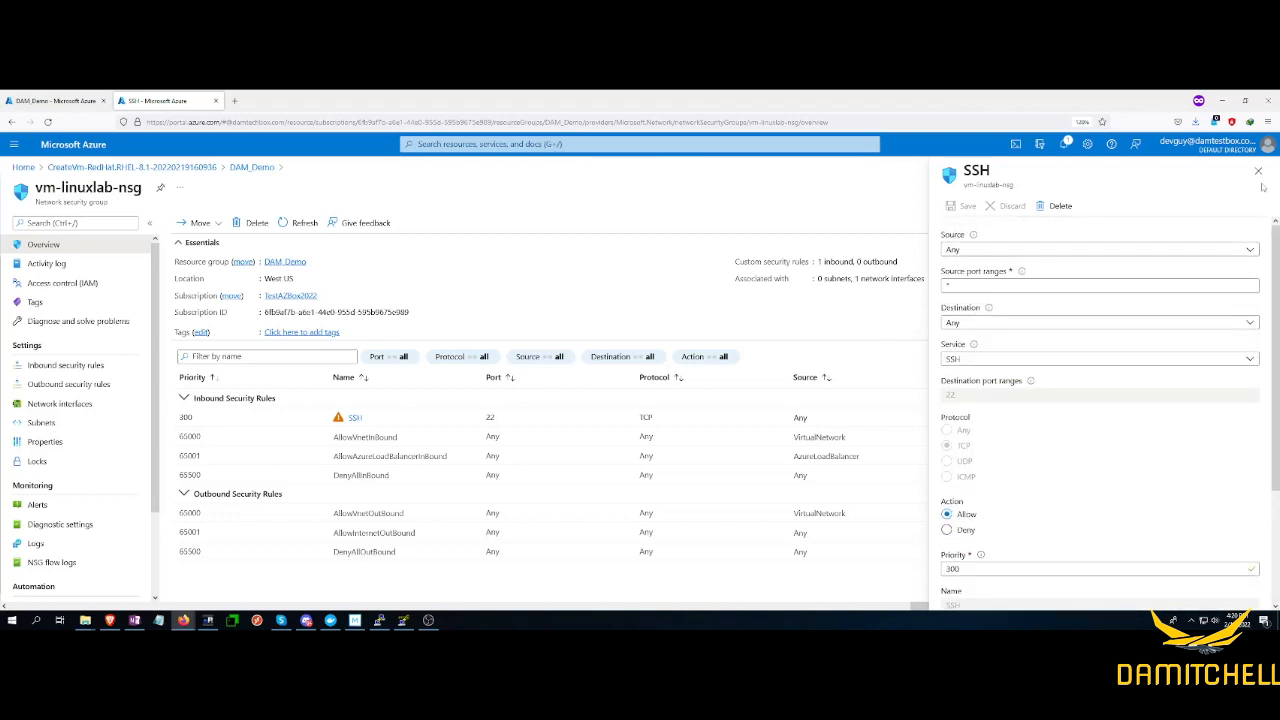
pyautogui.click(1258, 172)
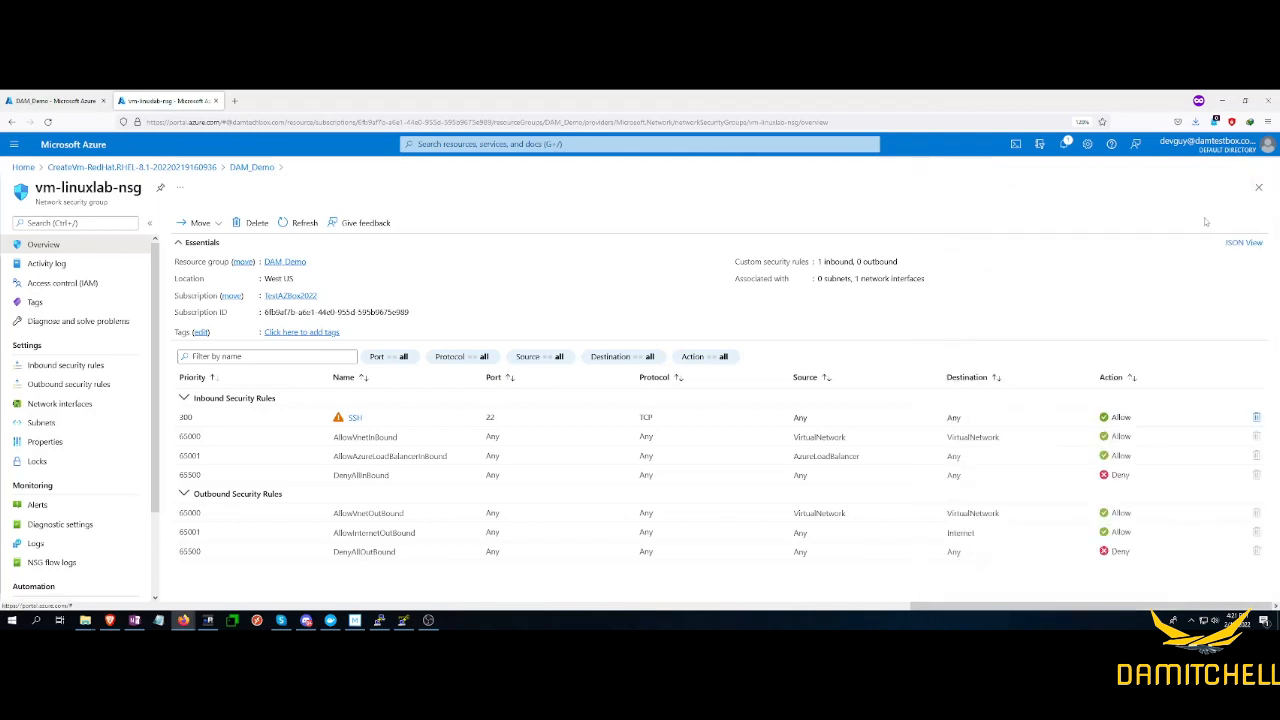
# Step: Review the inbound and outbound security rules of vm-linuxlab-nsg
pyautogui.click(105, 367)
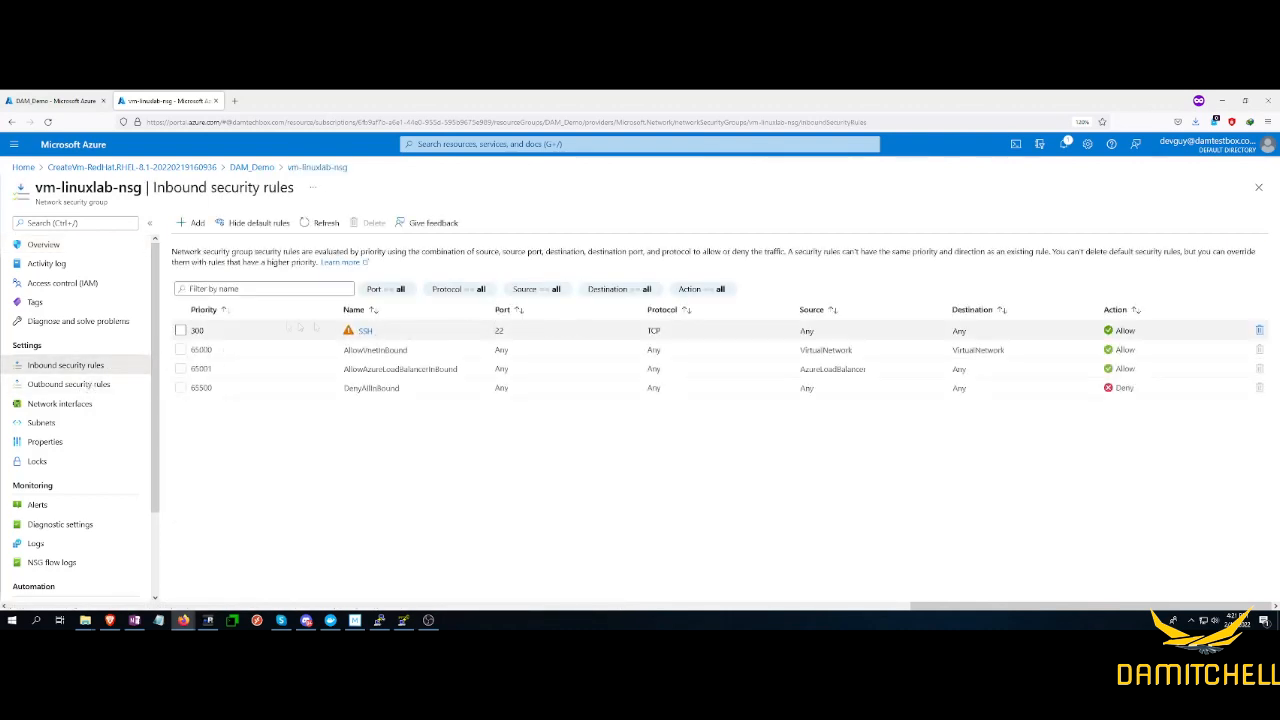
pyautogui.click(180, 330)
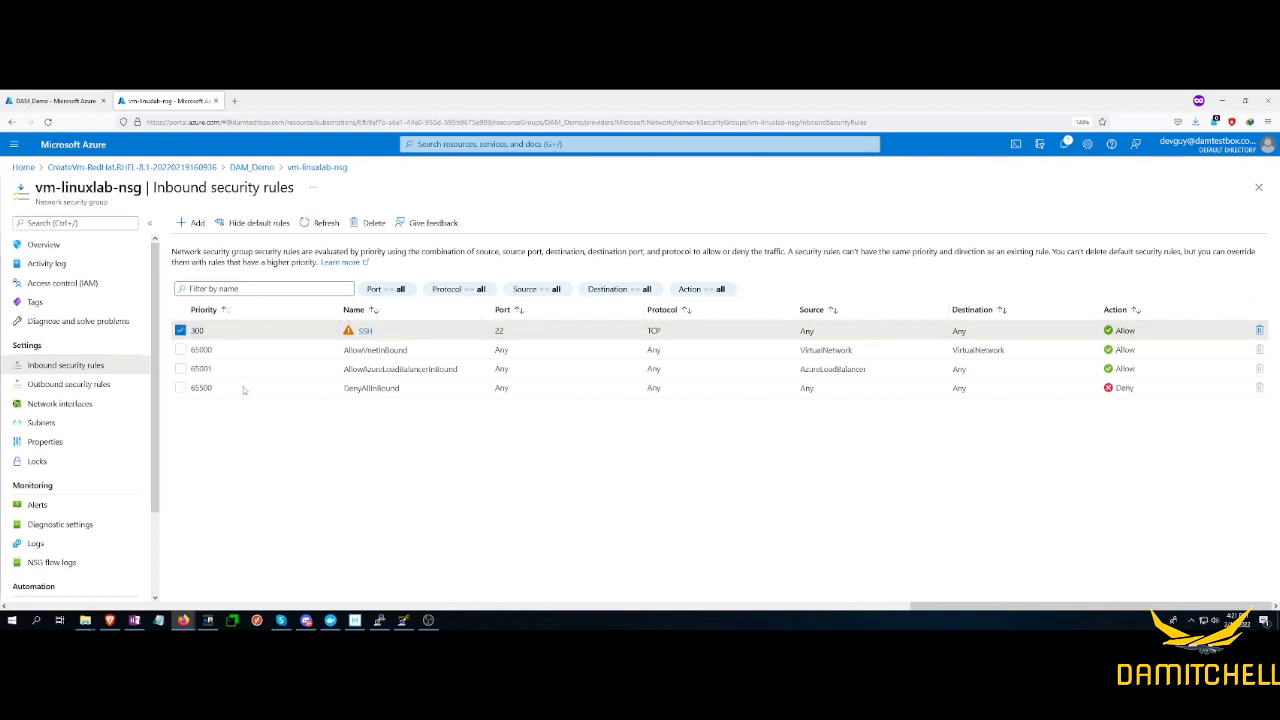
pyautogui.click(55, 389)
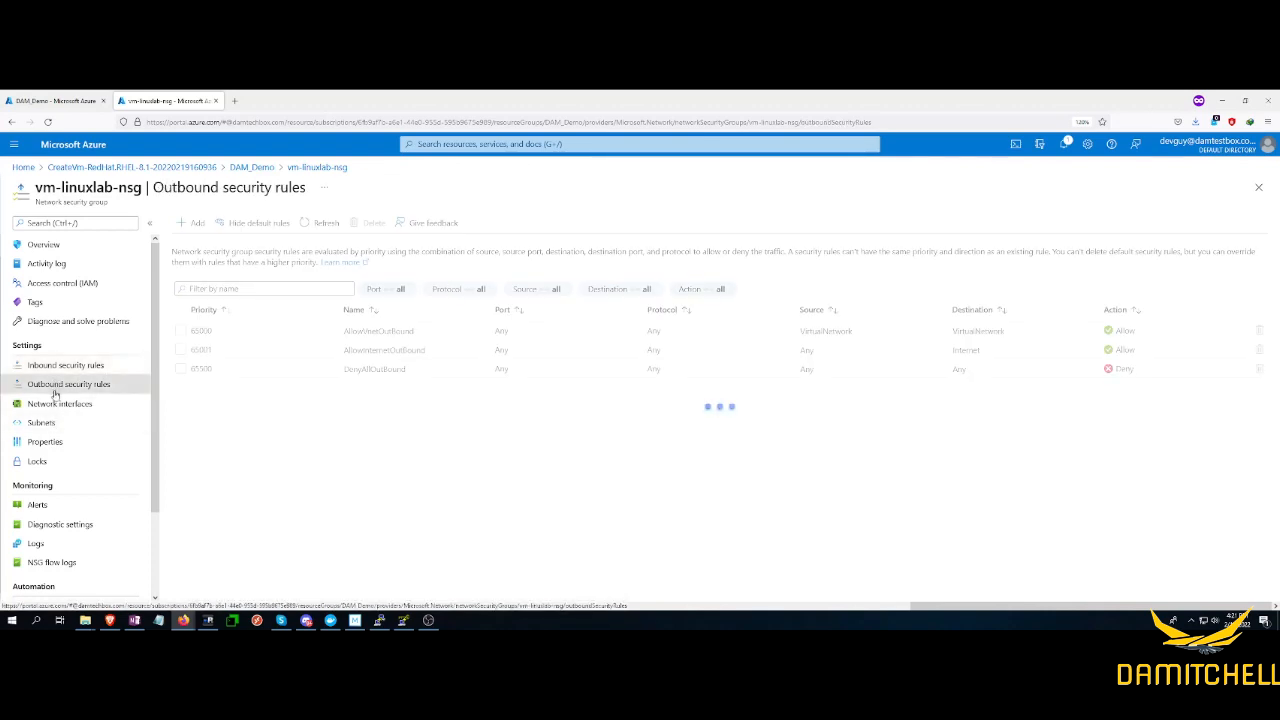
# Step: Compare the network interfaces and subnets associated with vm-linuxlab-nsg, then return to the group's overview
pyautogui.click(88, 405)
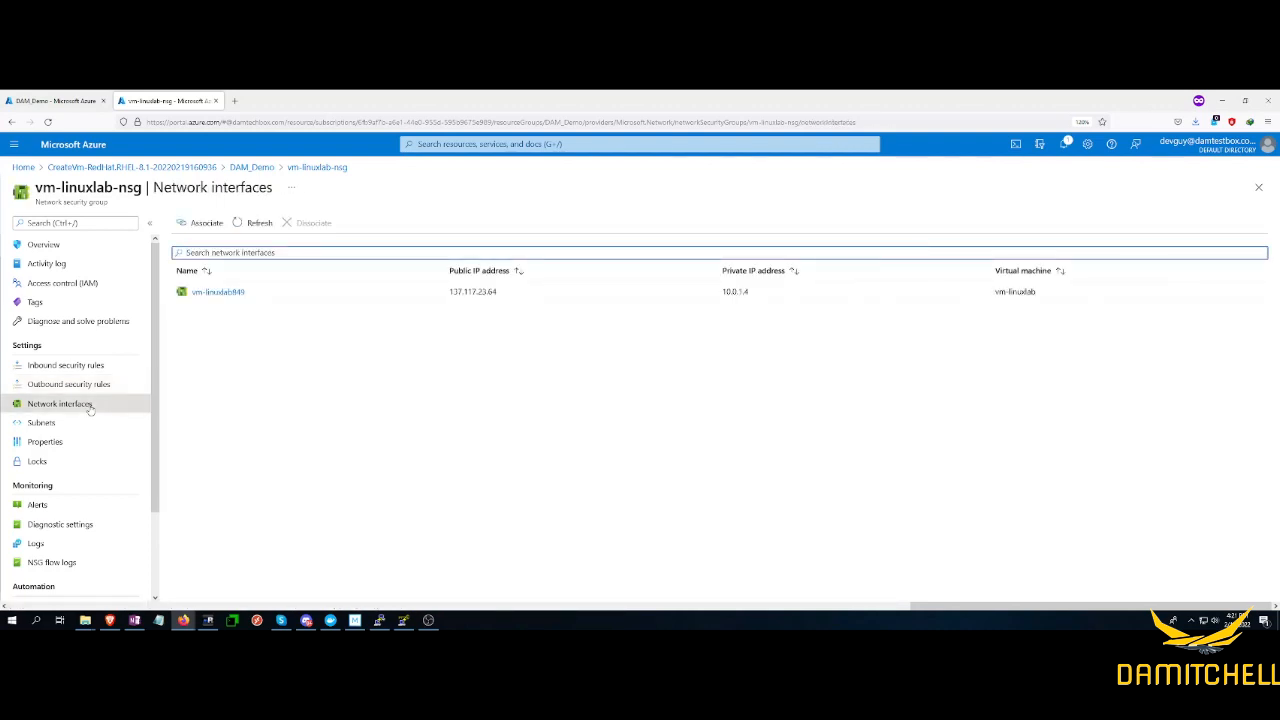
pyautogui.click(50, 423)
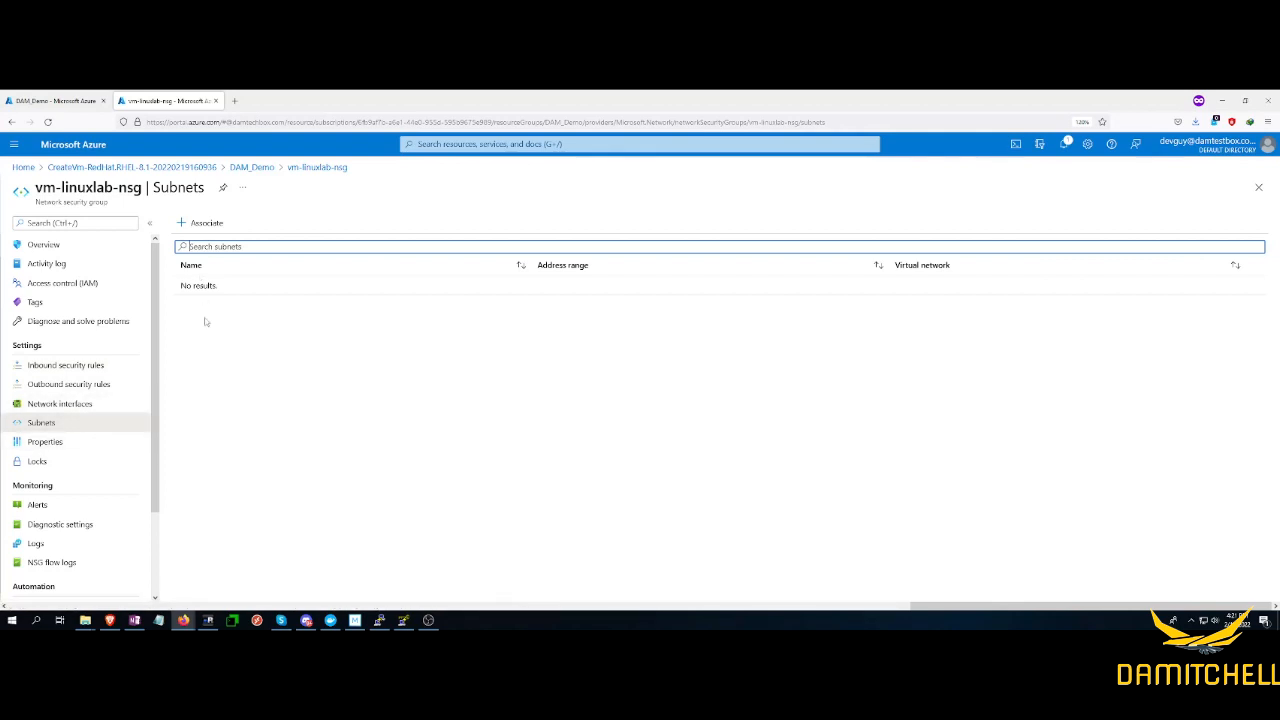
pyautogui.click(48, 402)
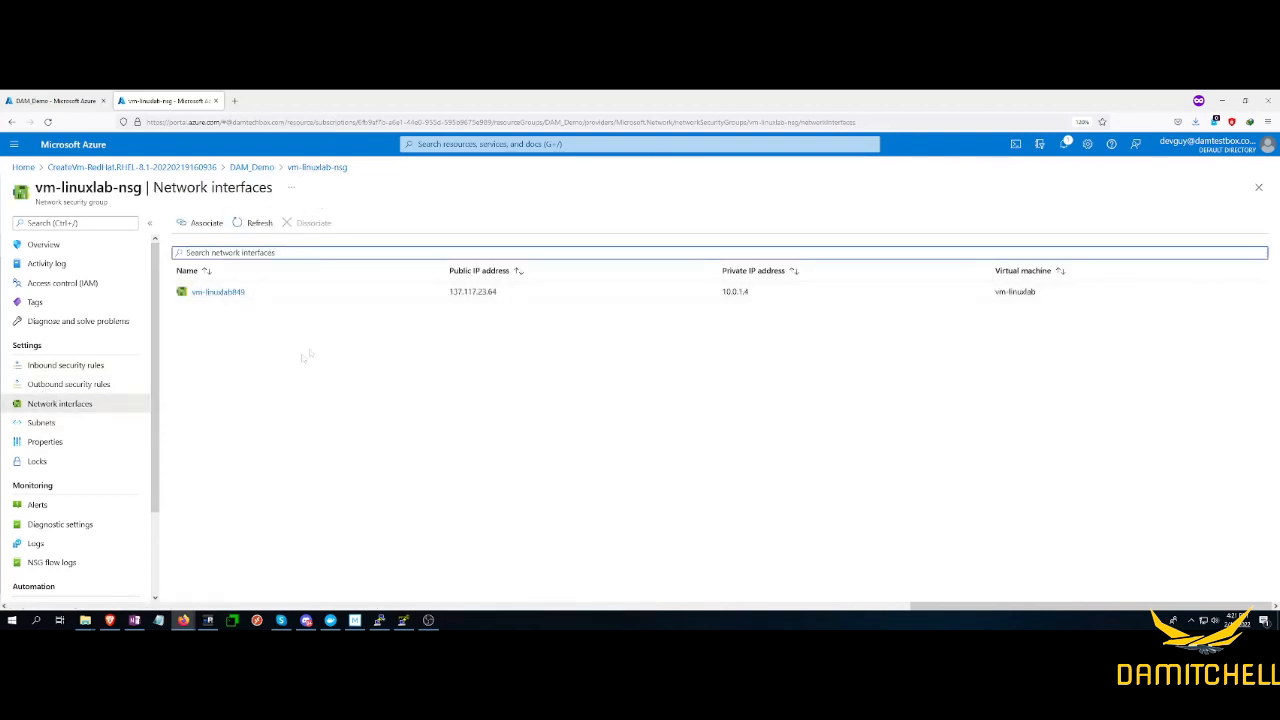
pyautogui.click(39, 424)
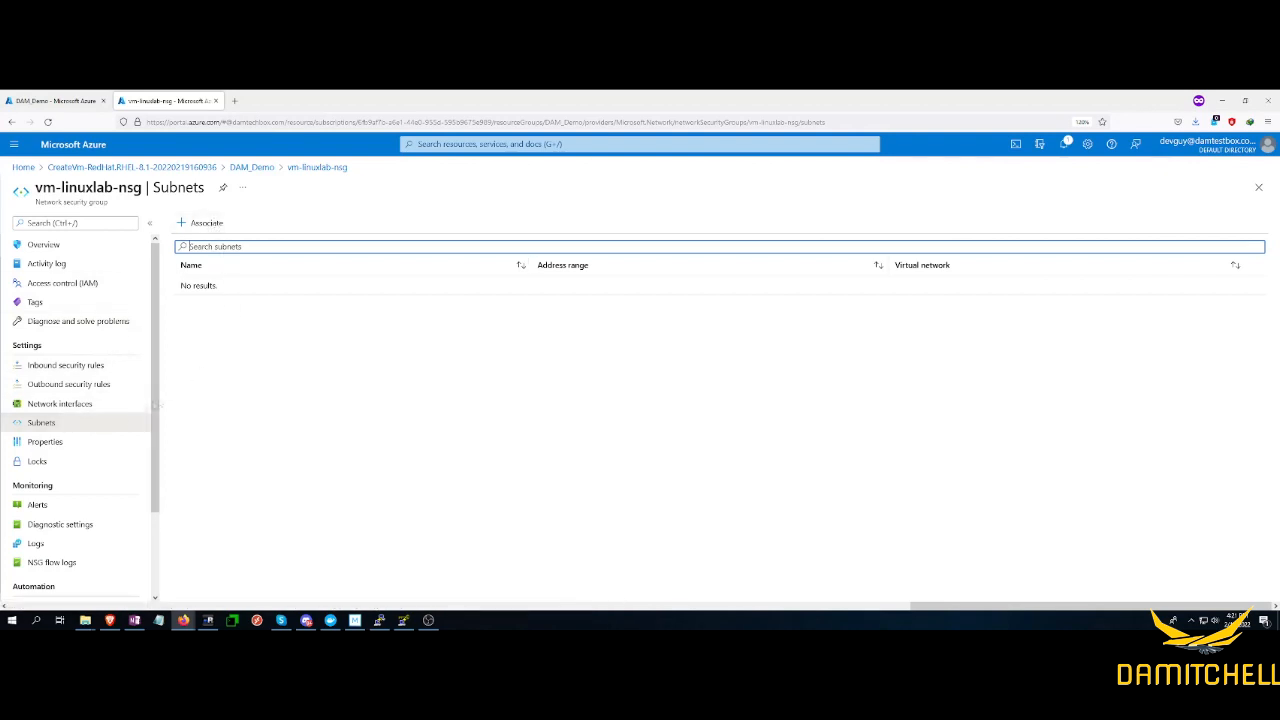
pyautogui.click(82, 406)
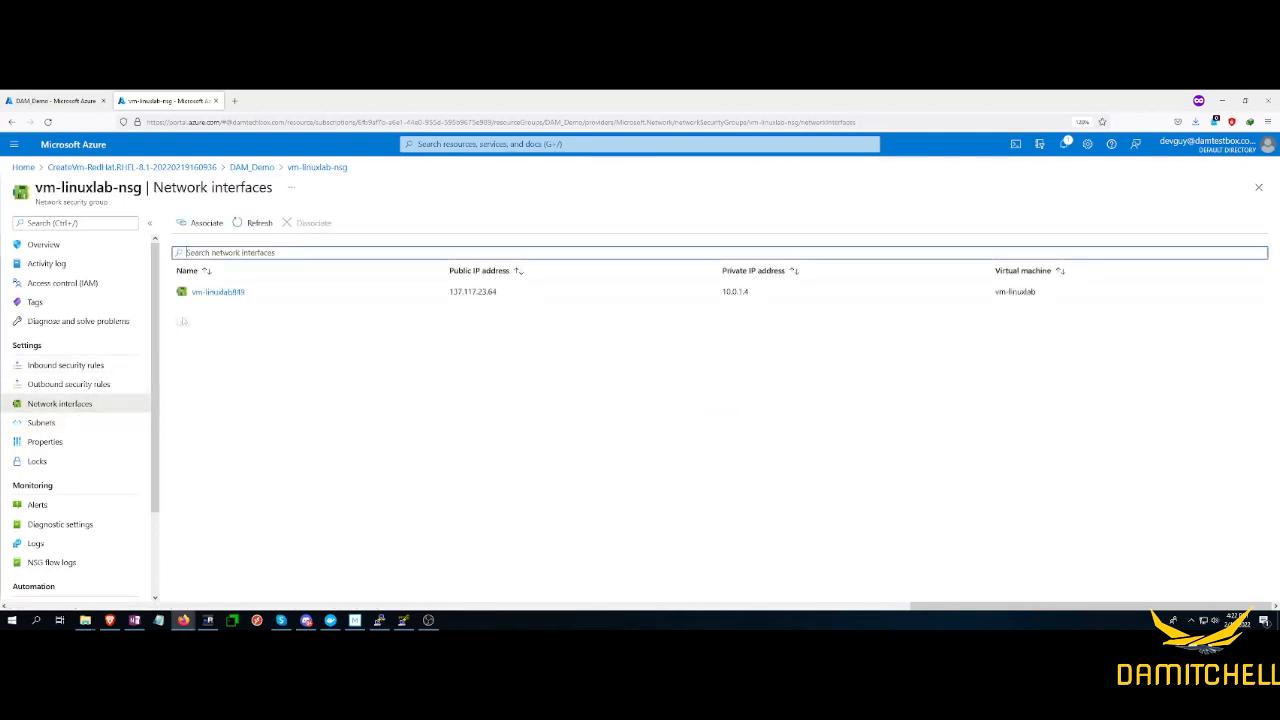
pyautogui.click(43, 245)
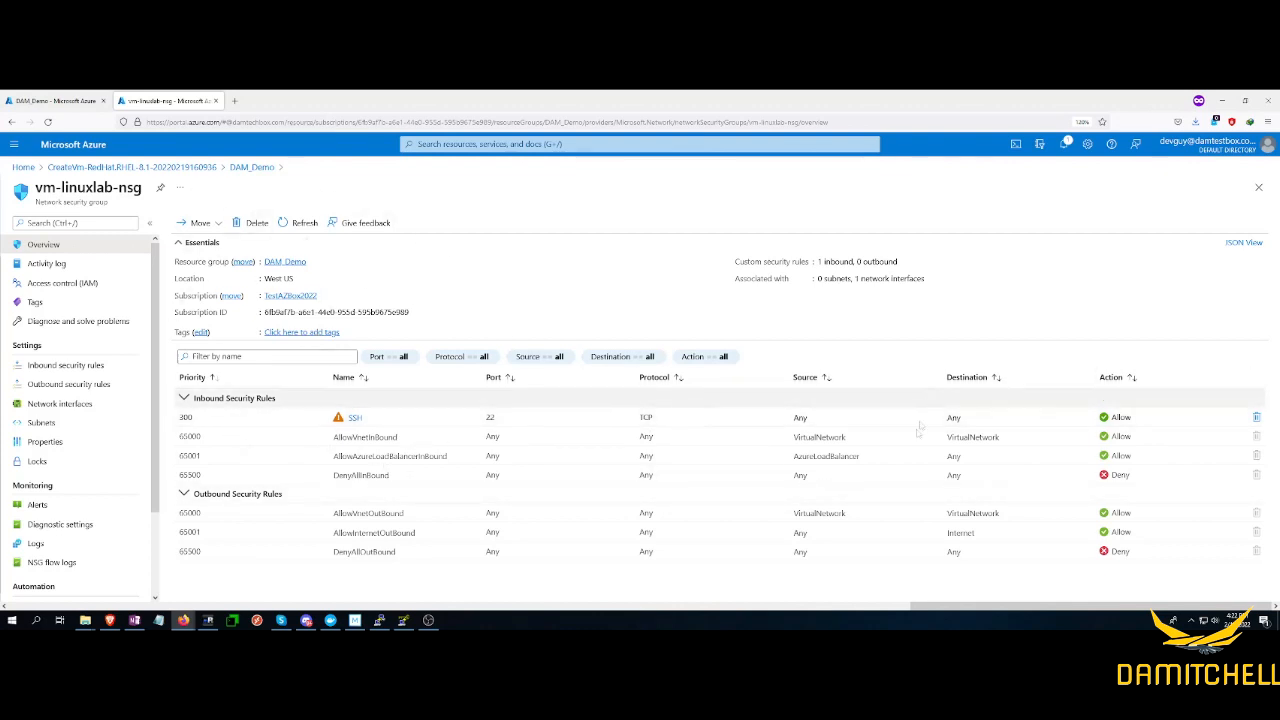
# Step: Open the vm-linuxlab virtual machine from the DAM_Demo resource group and examine its operating system and size
pyautogui.click(131, 168)
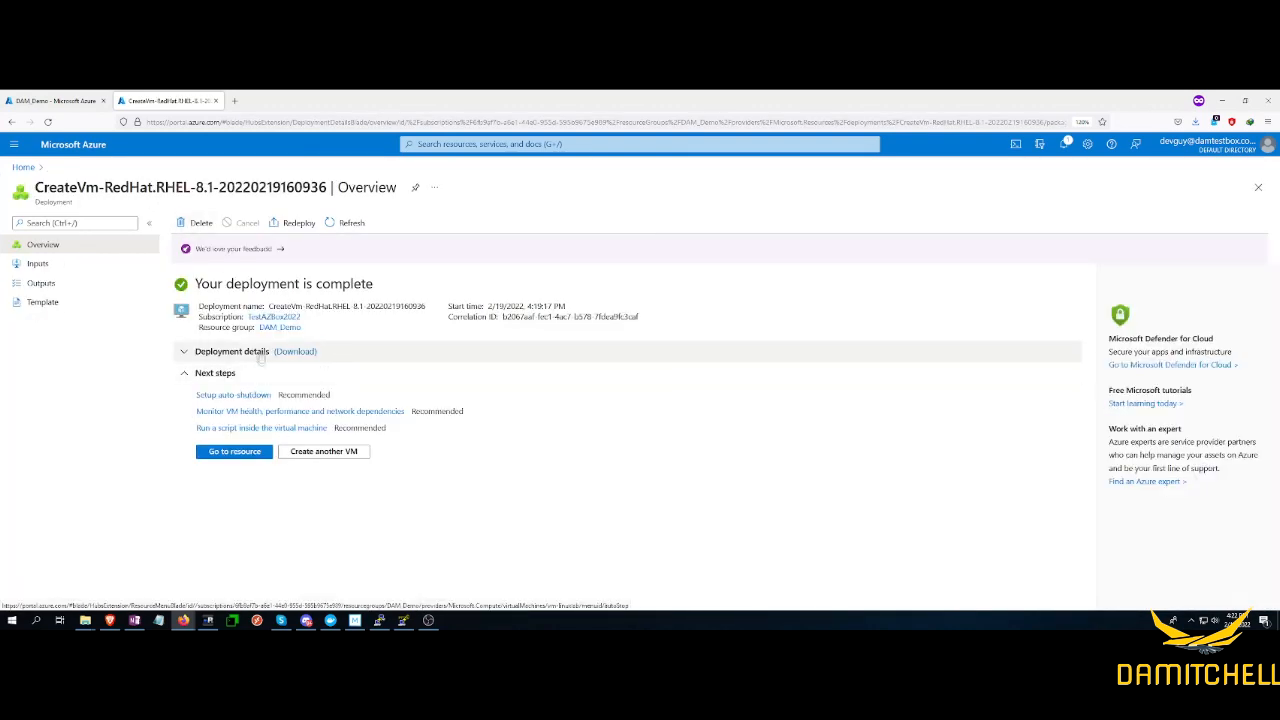
pyautogui.click(279, 327)
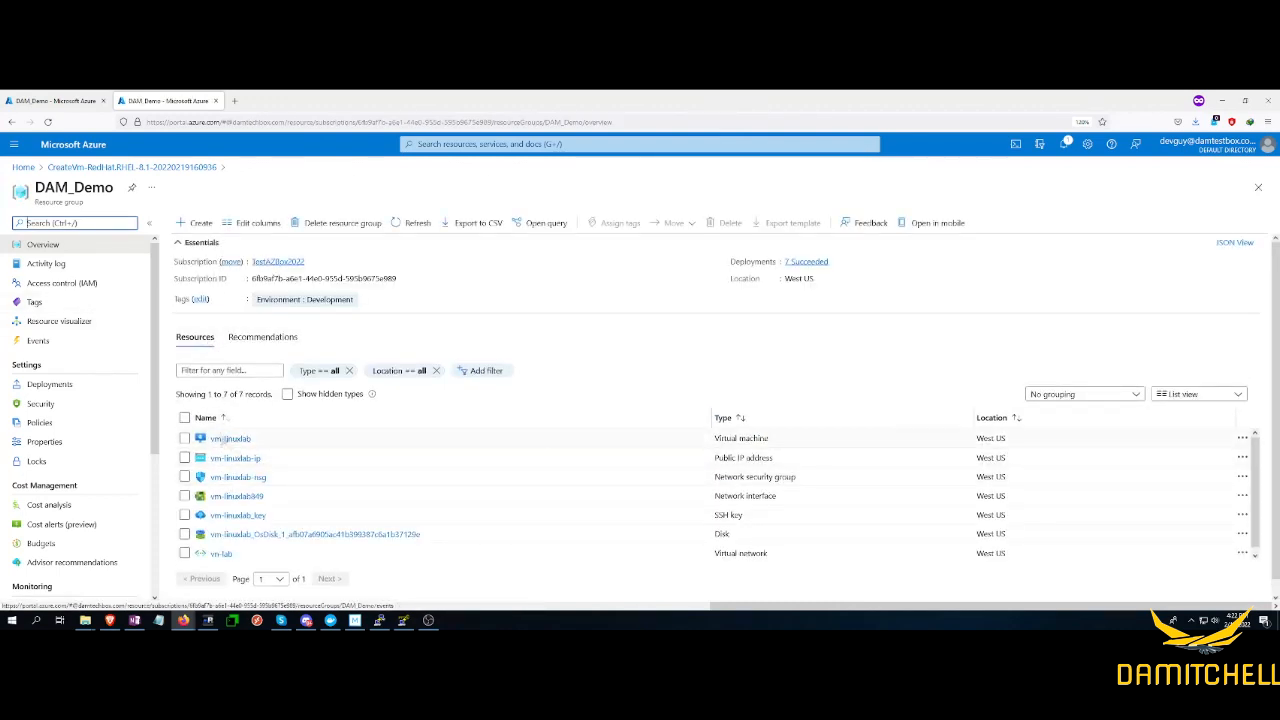
pyautogui.click(233, 439)
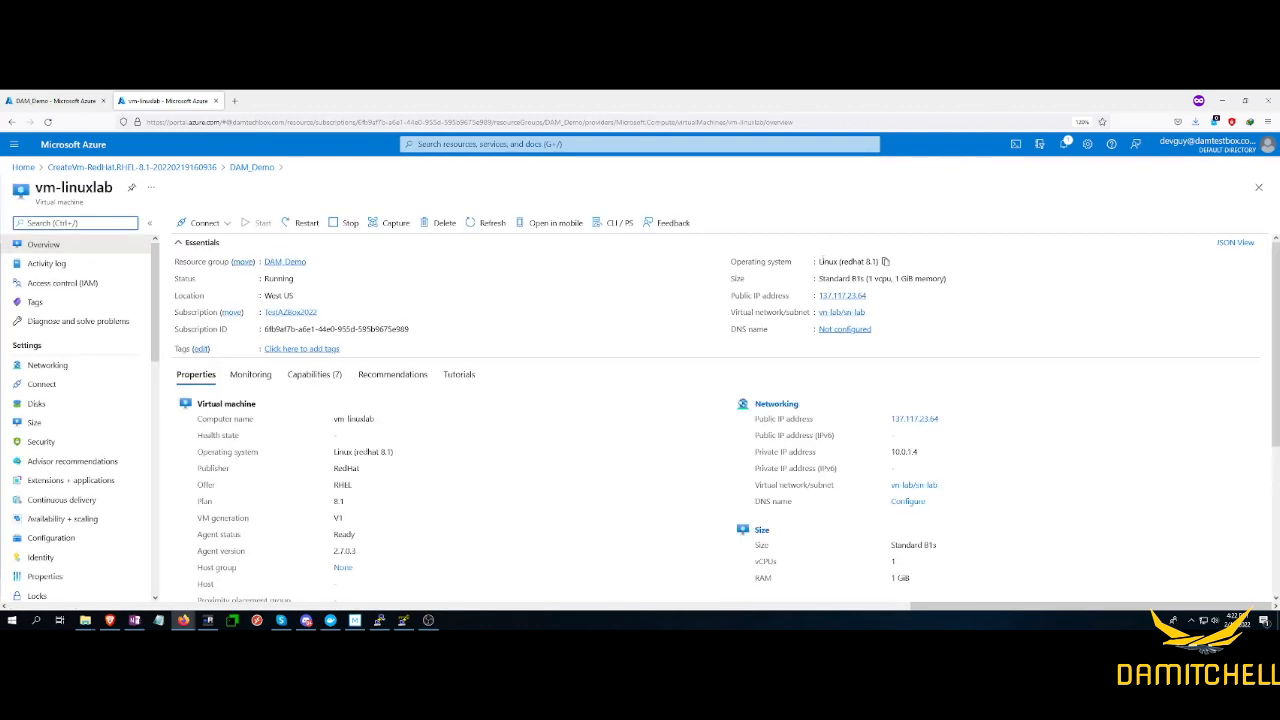
pyautogui.moveTo(820, 261); pyautogui.dragTo(885, 263)
pyautogui.click(887, 264)
pyautogui.moveTo(880, 261); pyautogui.dragTo(817, 265)
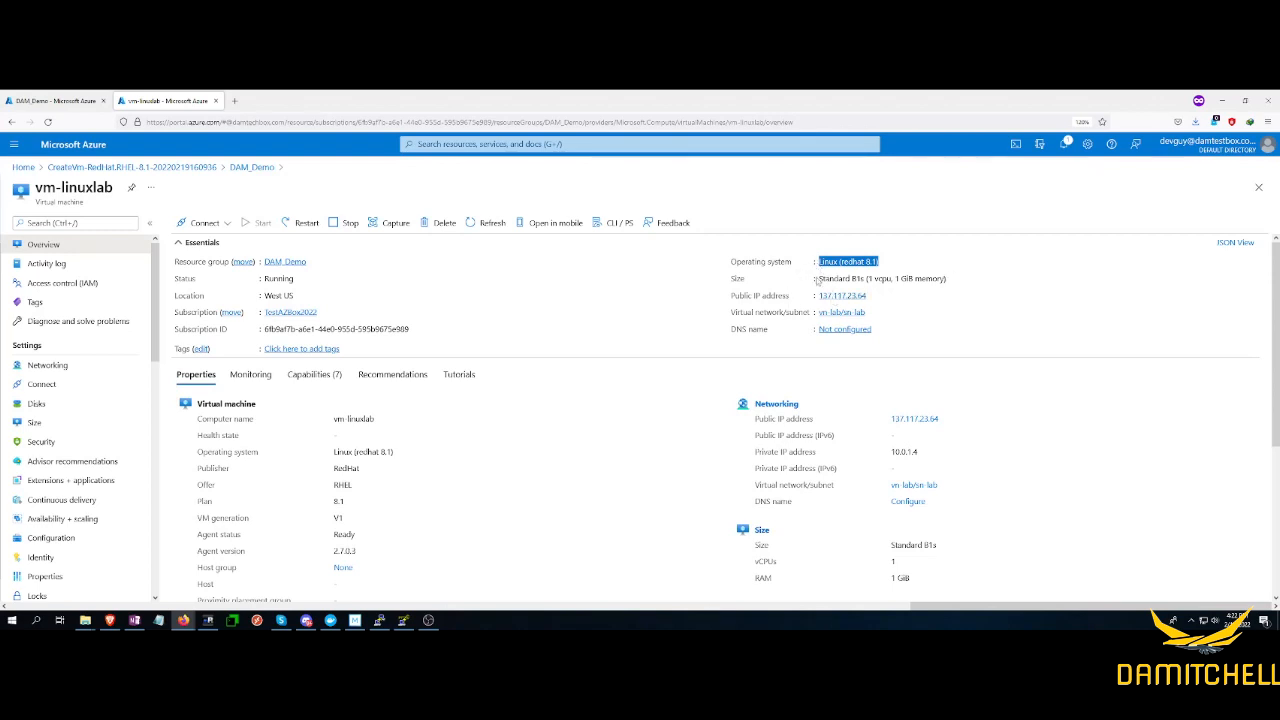
pyautogui.moveTo(820, 282); pyautogui.dragTo(948, 280)
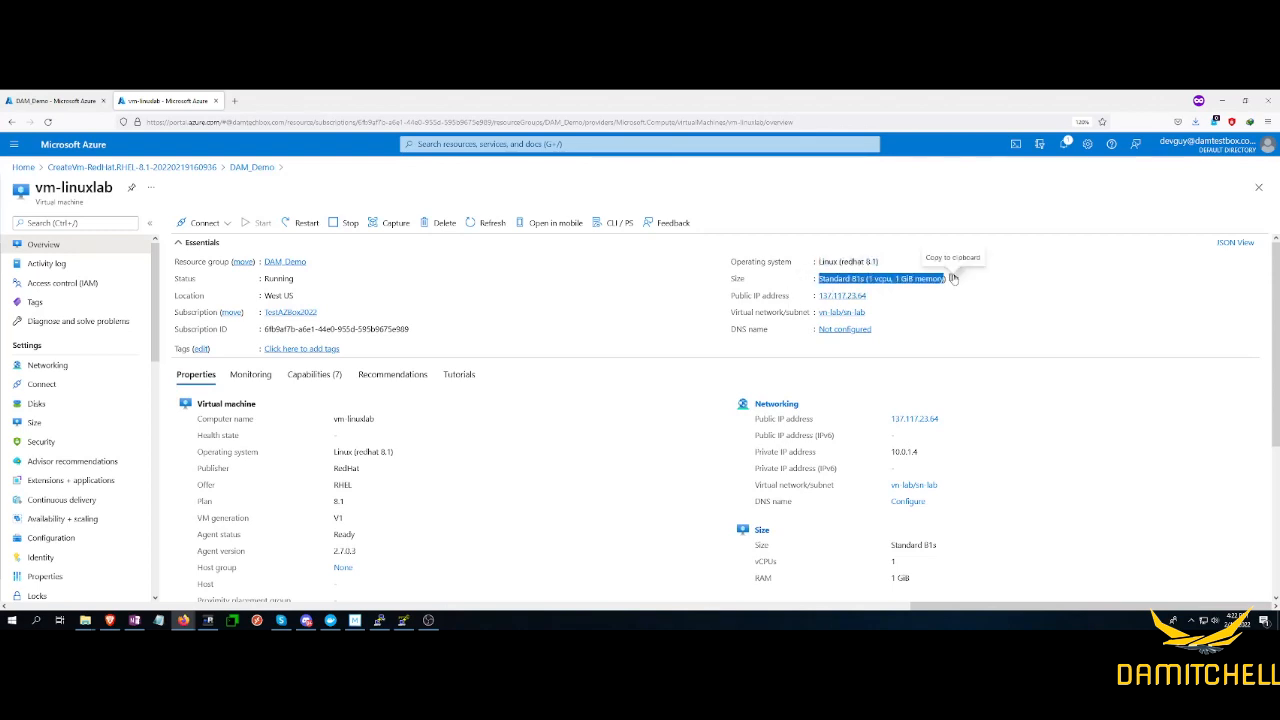
pyautogui.click(967, 431)
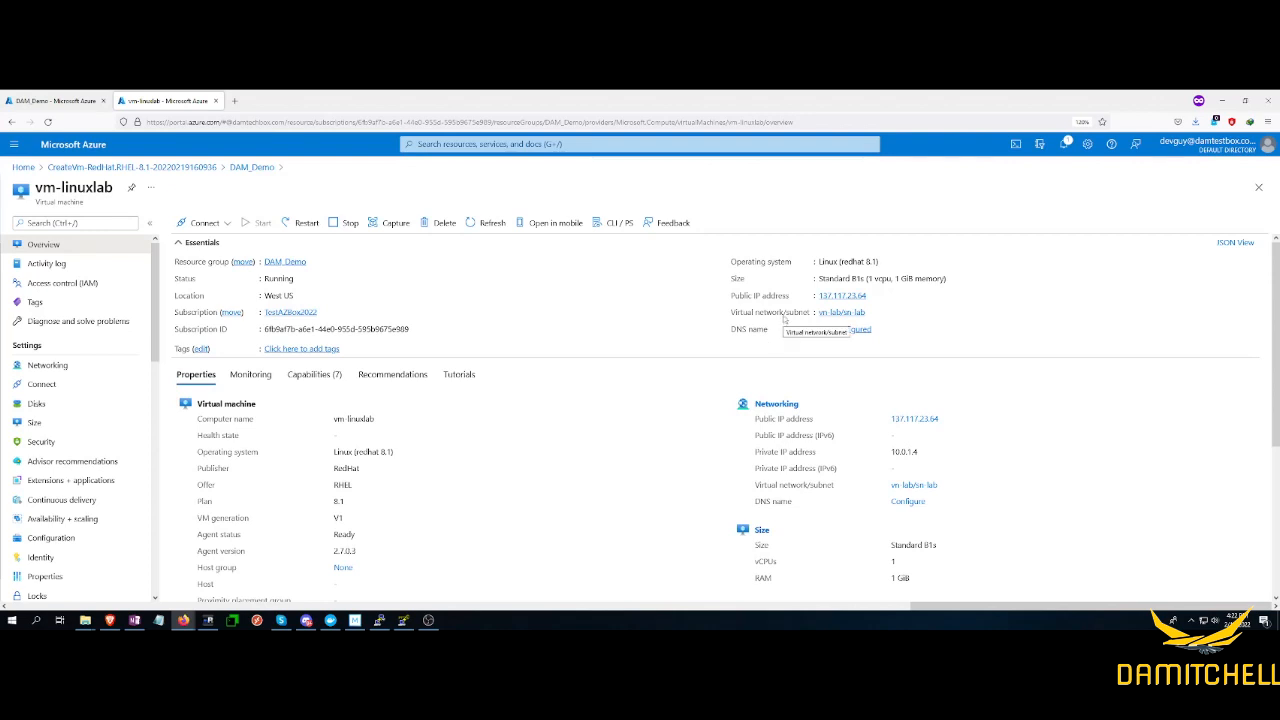
# Step: Open the vn-lab virtual network from the DAM_Demo resource group and check its connected devices
pyautogui.click(40, 101)
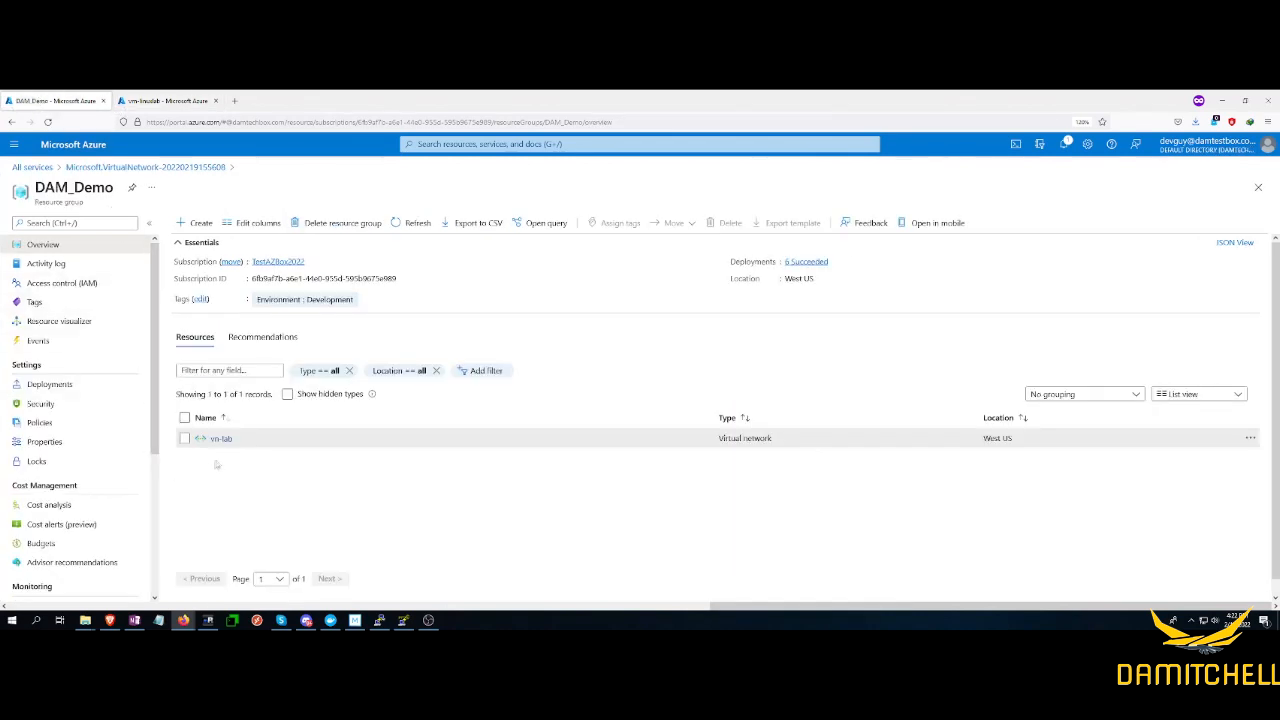
pyautogui.click(224, 440)
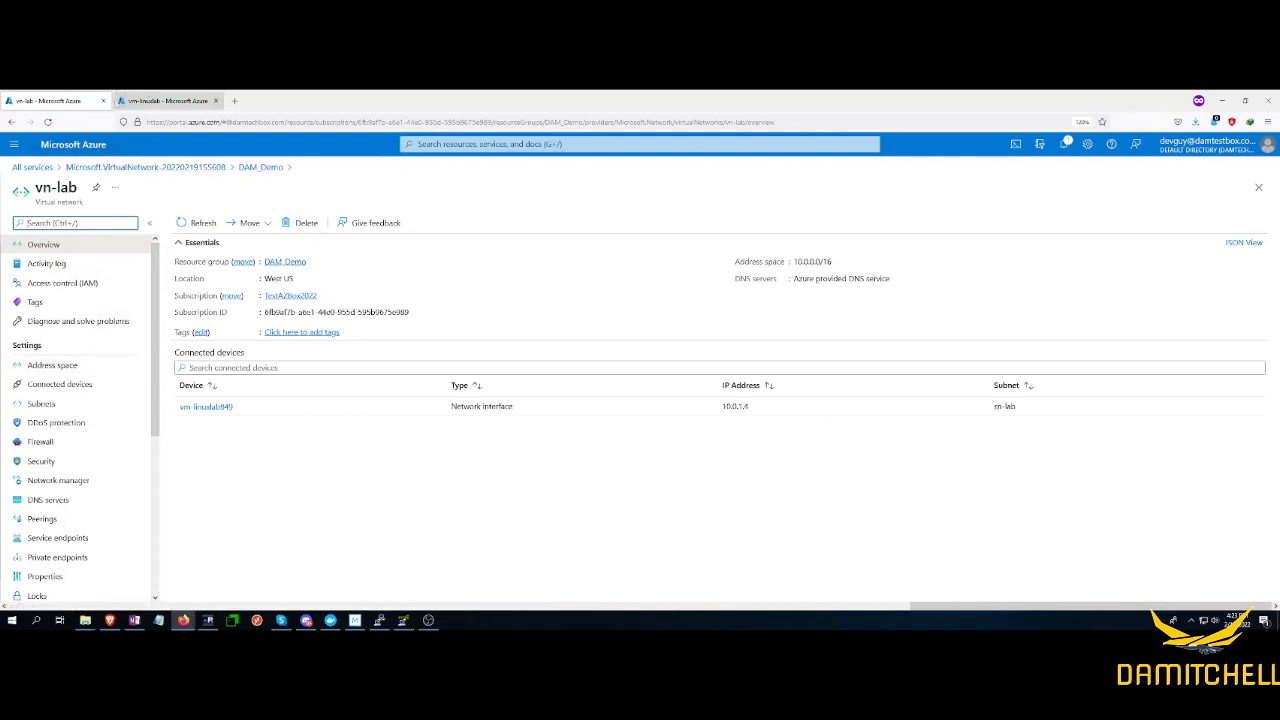
pyautogui.click(90, 391)
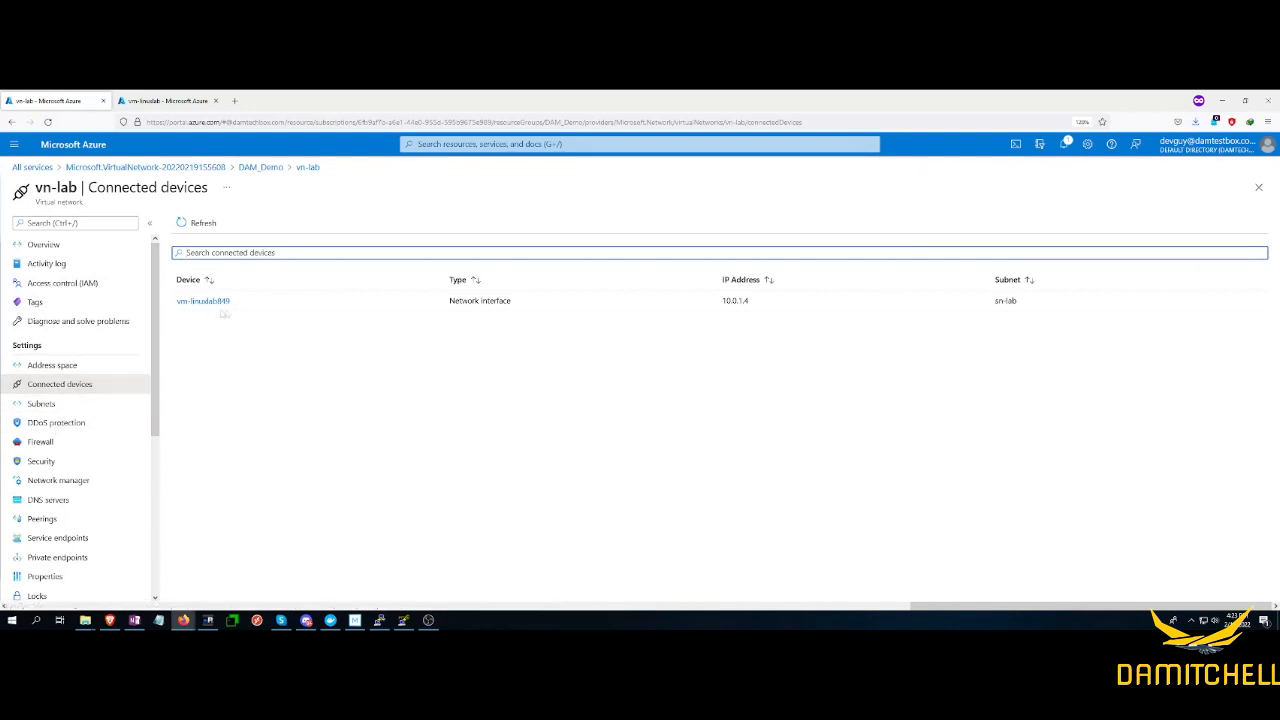
# Step: Copy the public IP address 137.117.23.64 of vm-linuxlab and enter it as the host name in a PuTTY session
pyautogui.hotkey('ctrl', 'Tab')
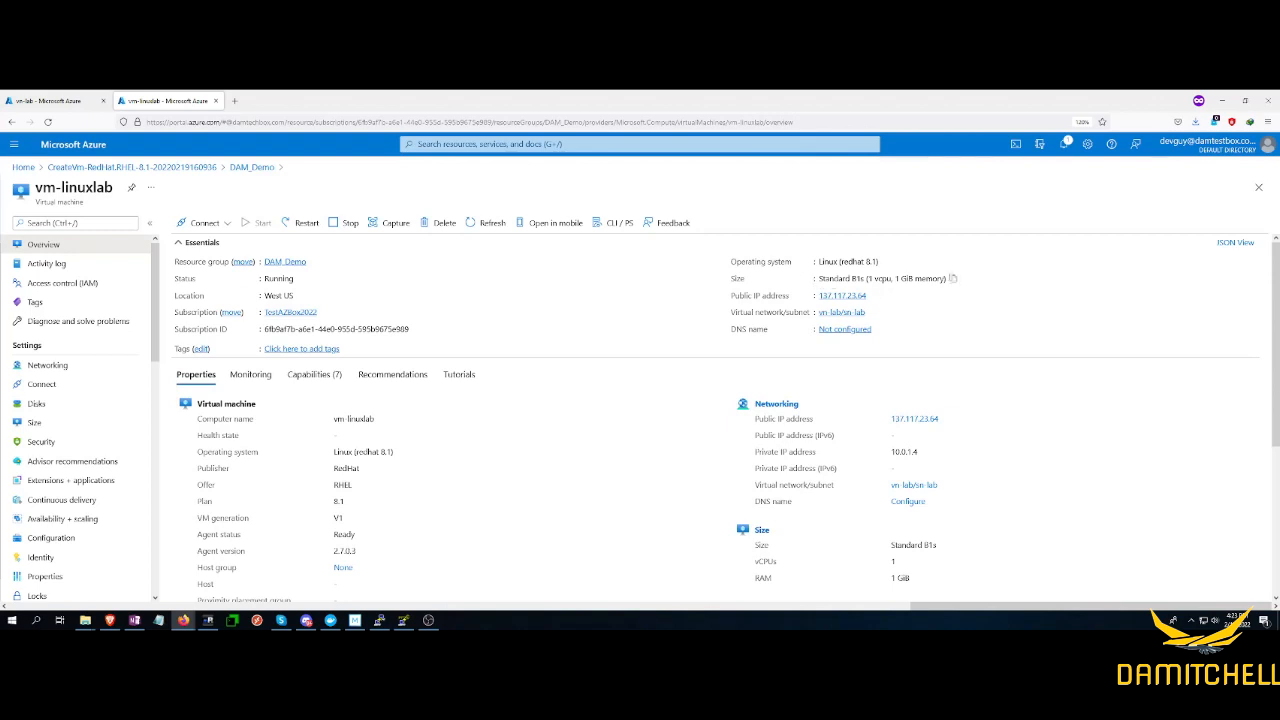
pyautogui.click(872, 296)
pyautogui.click(380, 620)
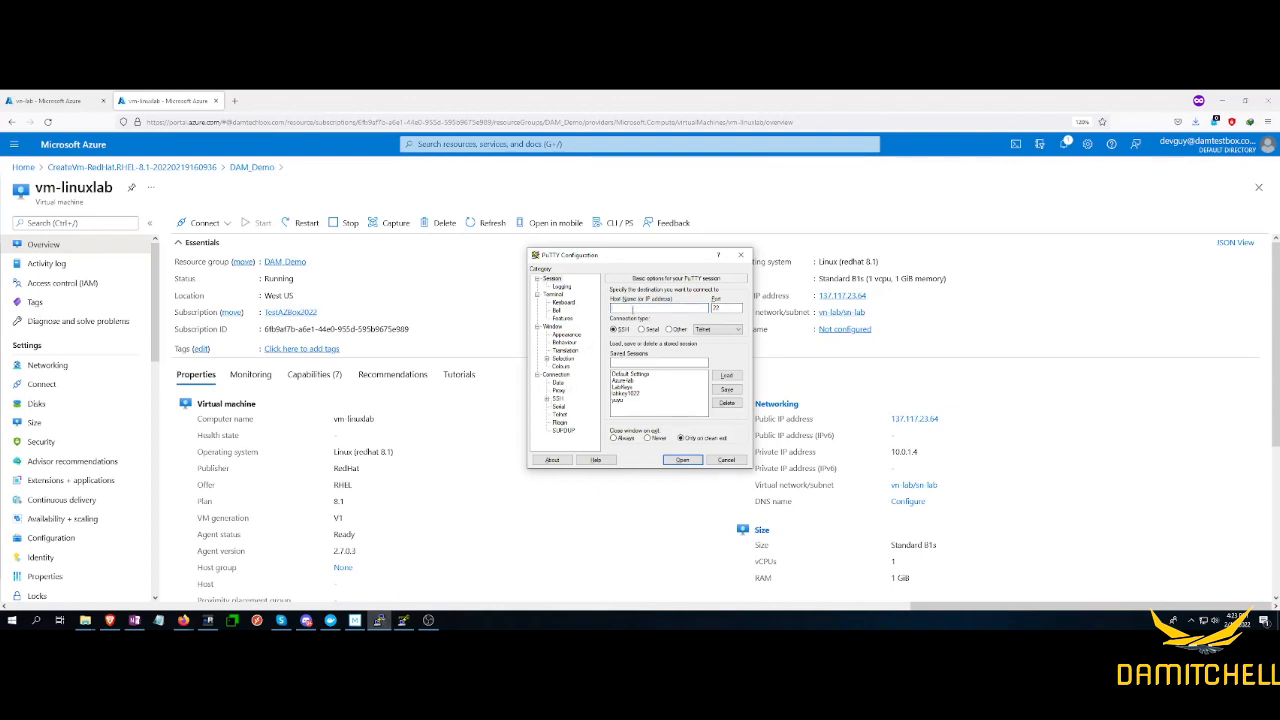
pyautogui.hotkey('ctrl', 'v')
pyautogui.moveTo(628, 260); pyautogui.dragTo(335, 237)
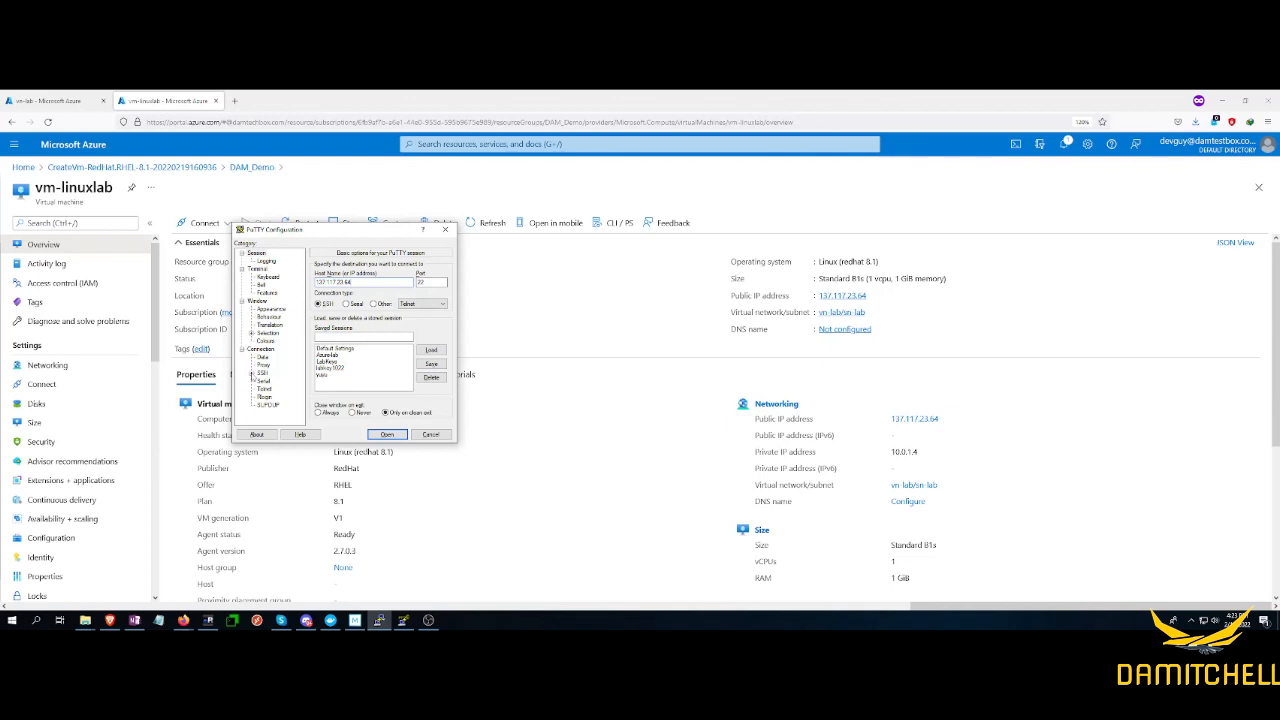
# Step: Allow agent forwarding in PuTTY's SSH authentication settings and choose vm-linuxlab_key.pem as the private key file, showing all file types
pyautogui.click(252, 373)
pyautogui.click(272, 381)
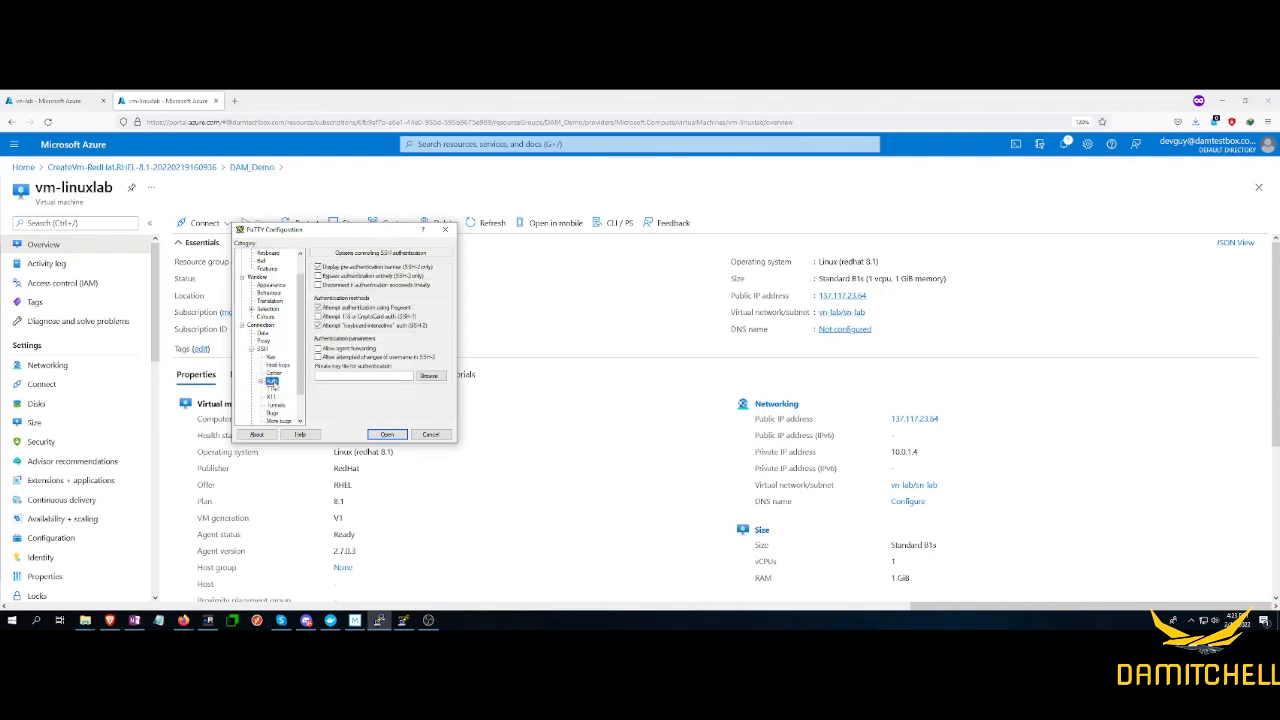
pyautogui.click(319, 349)
pyautogui.click(436, 378)
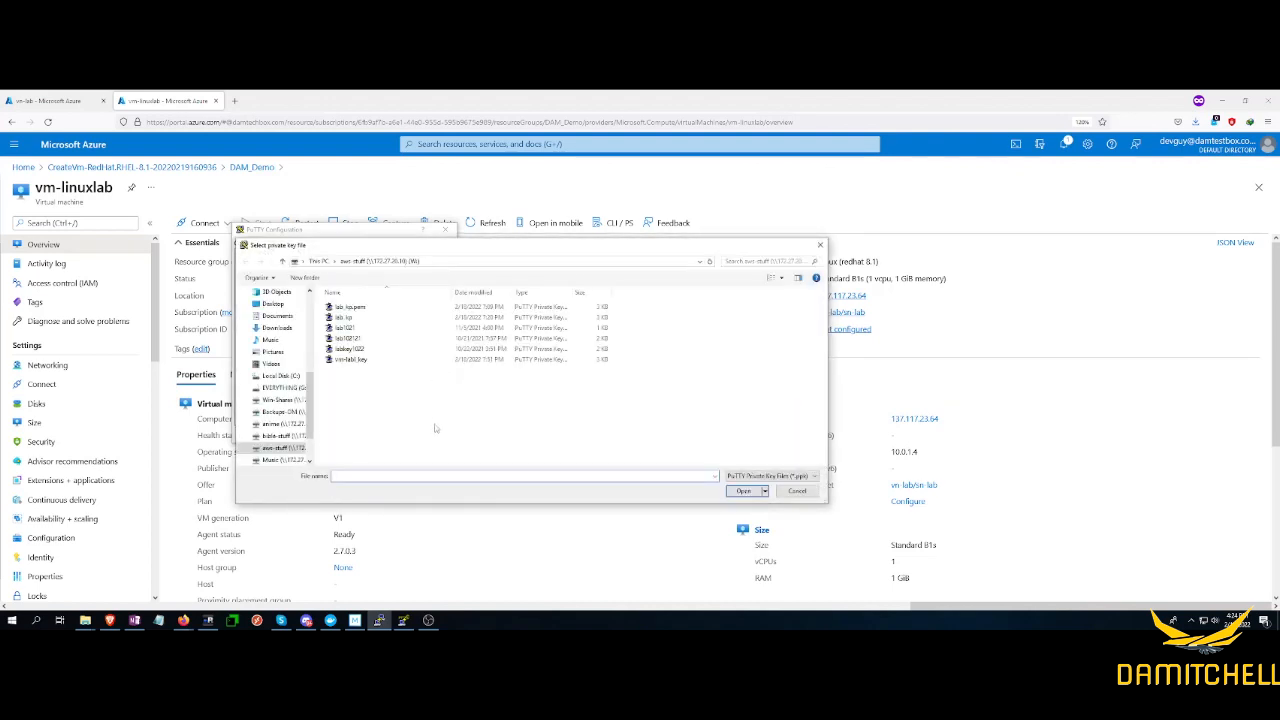
pyautogui.click(772, 477)
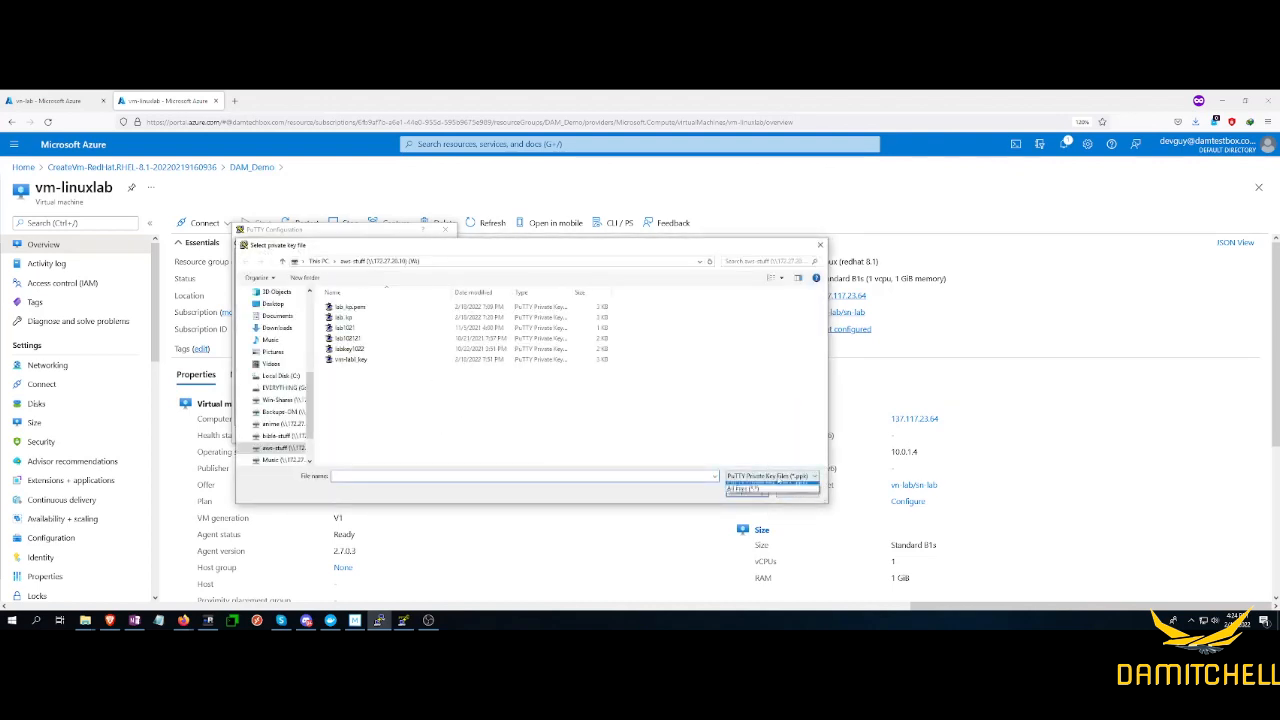
pyautogui.click(753, 494)
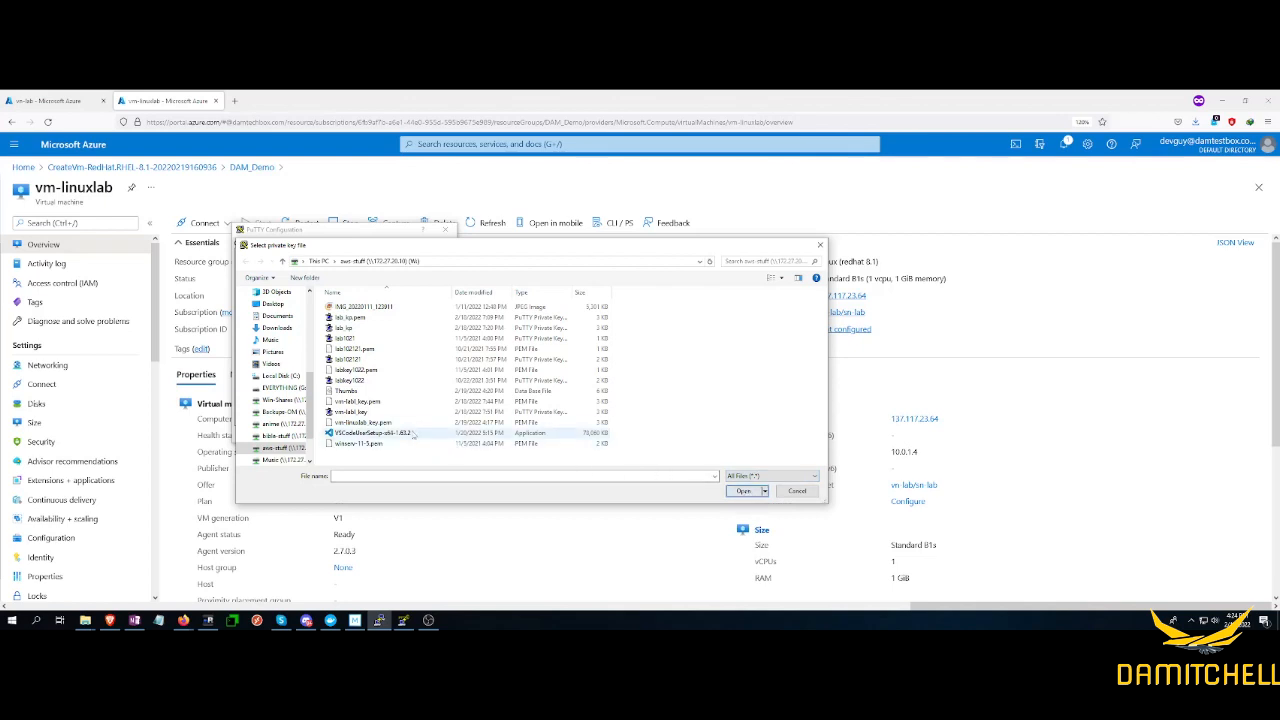
pyautogui.click(410, 424)
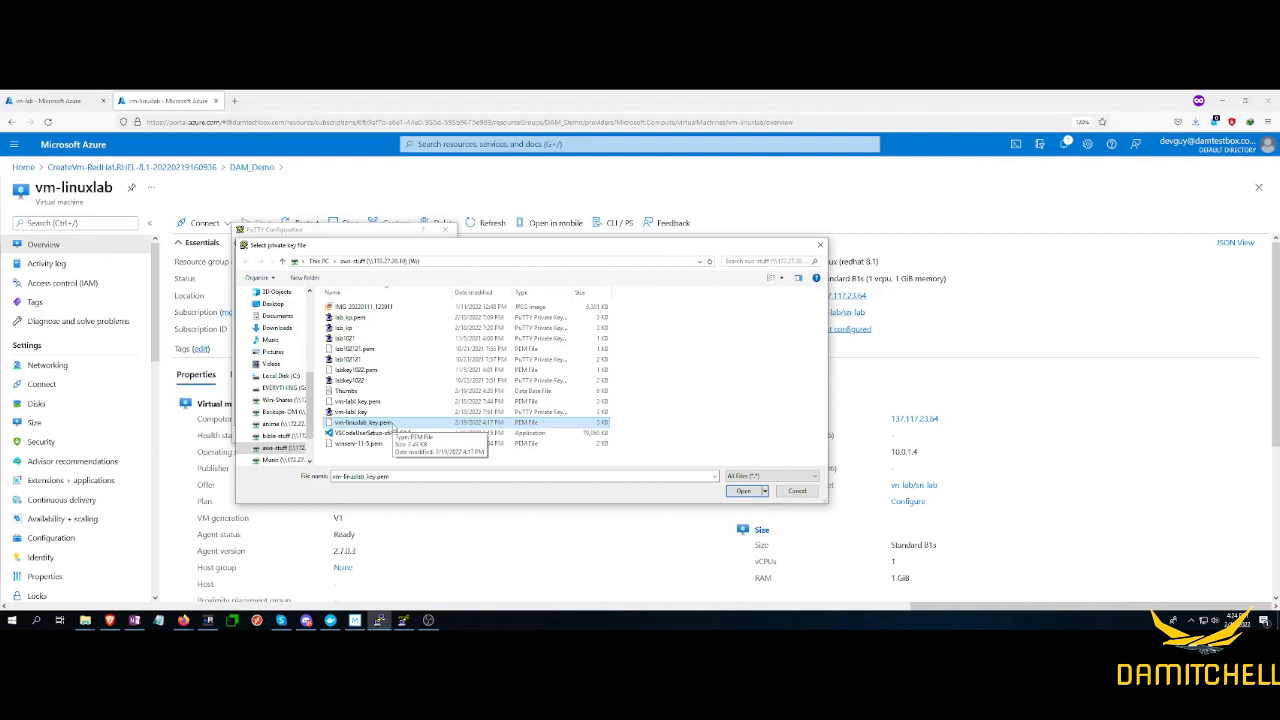
pyautogui.doubleClick(365, 422)
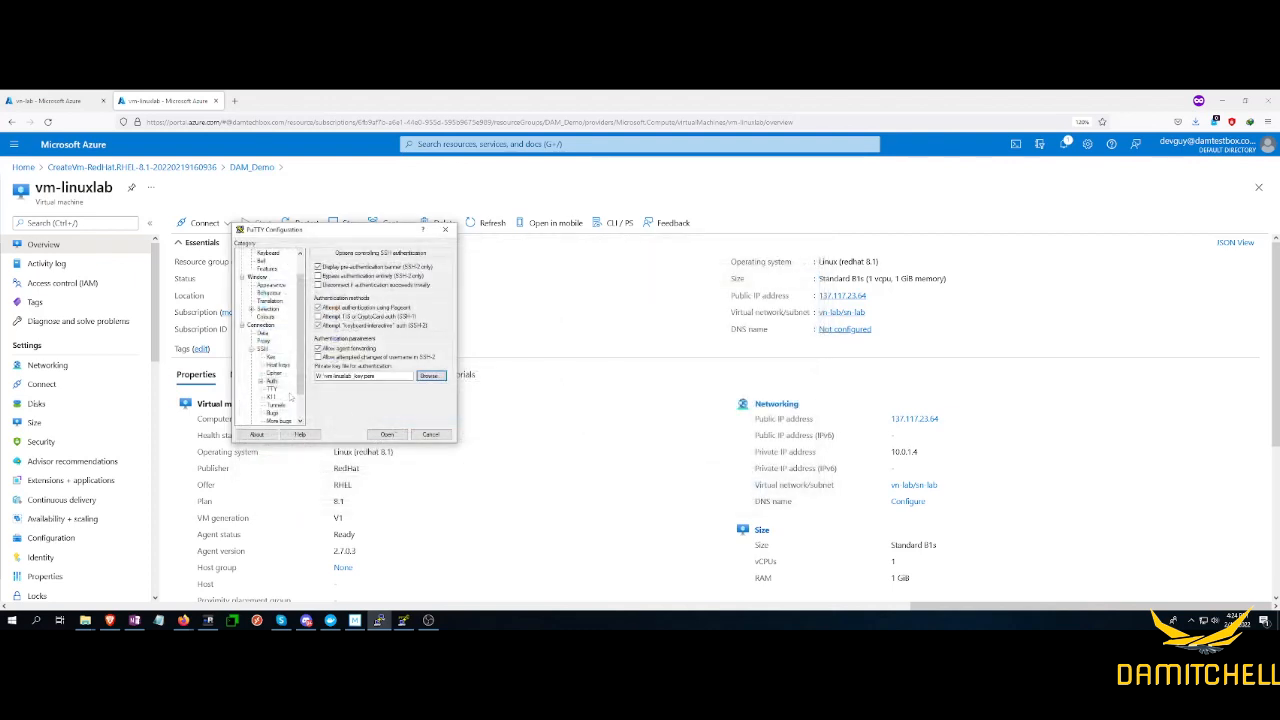
# Step: Try to open the SSH session to 137.117.23.64, accepting the server's host key and logging in as azureuser
pyautogui.click(257, 253)
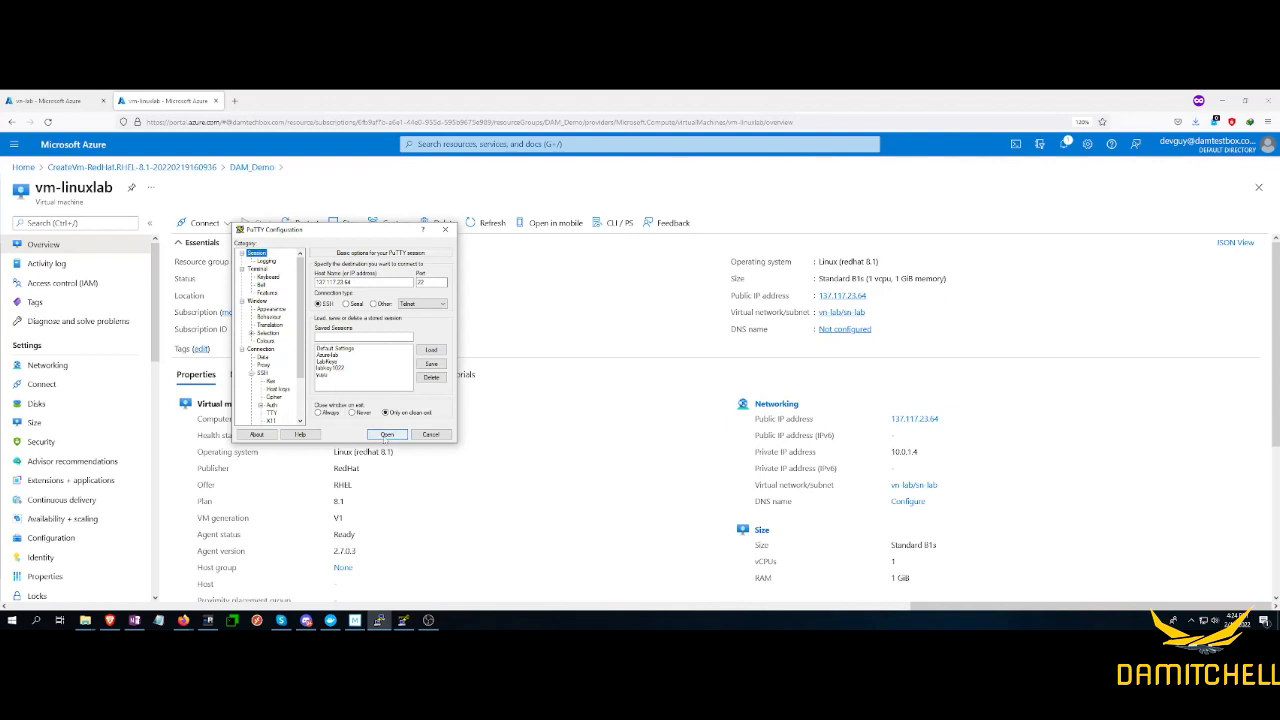
pyautogui.click(387, 435)
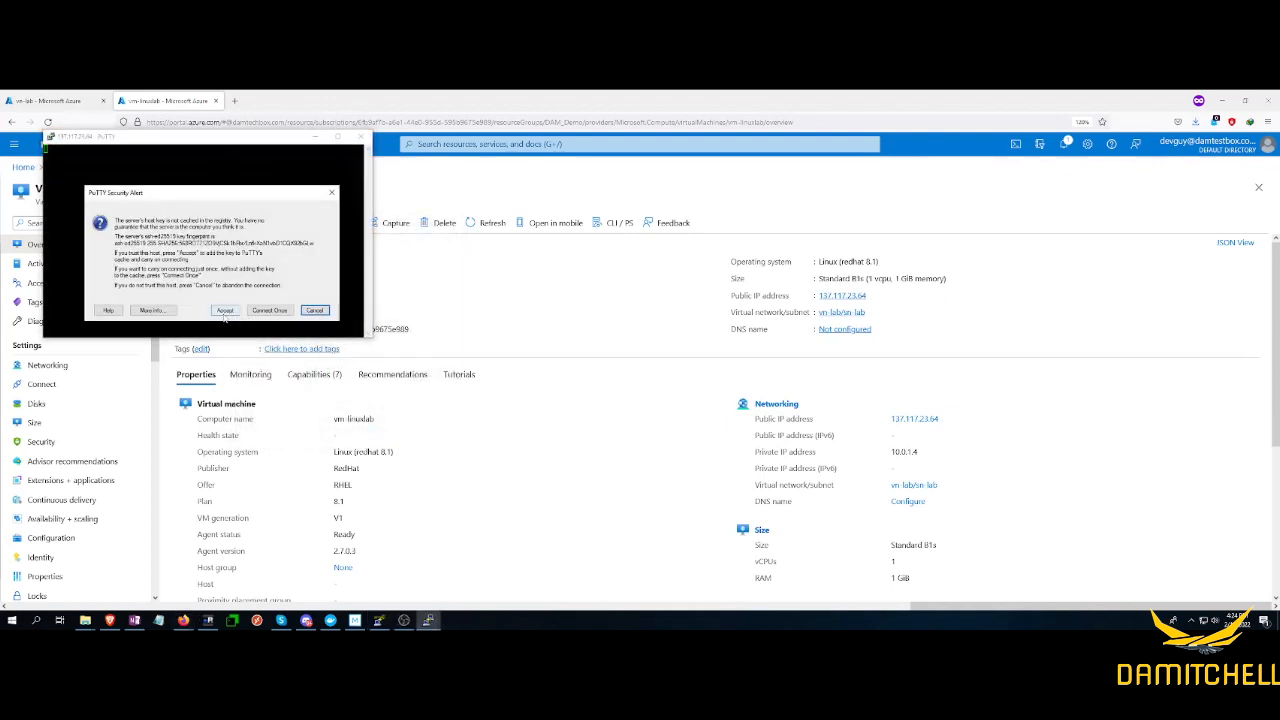
pyautogui.click(225, 311)
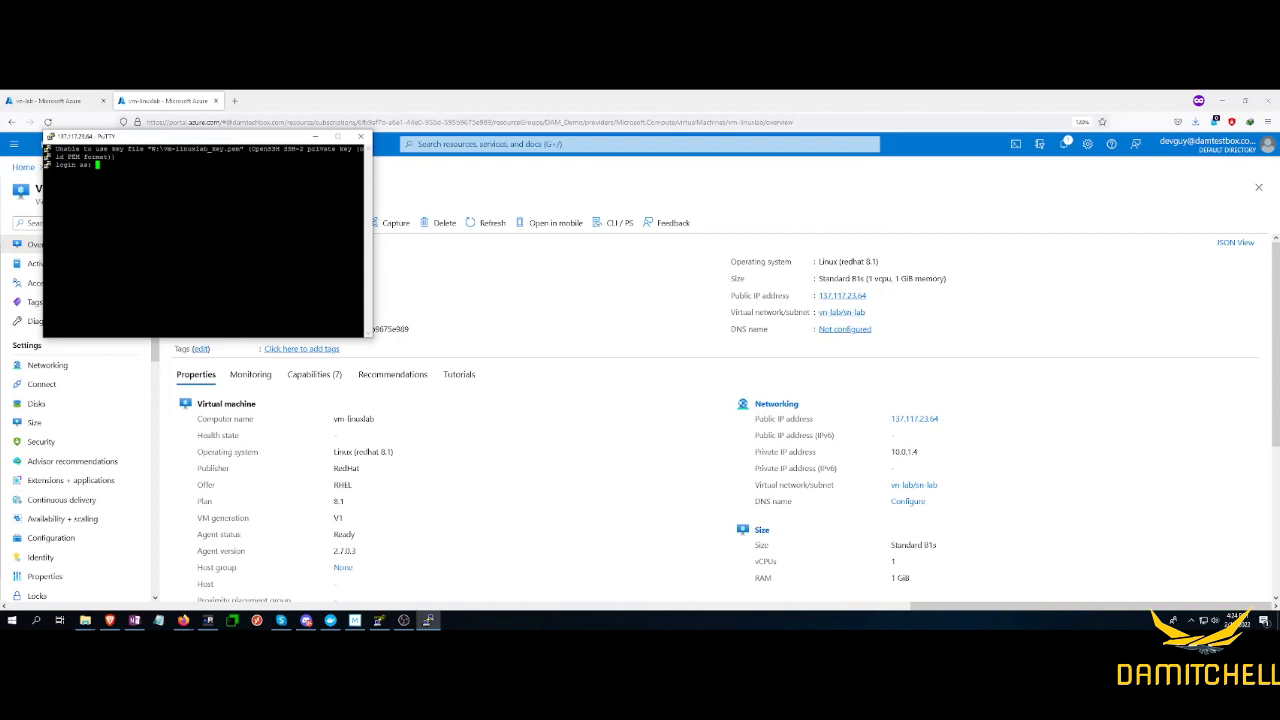
pyautogui.moveTo(53, 149); pyautogui.dragTo(245, 147)
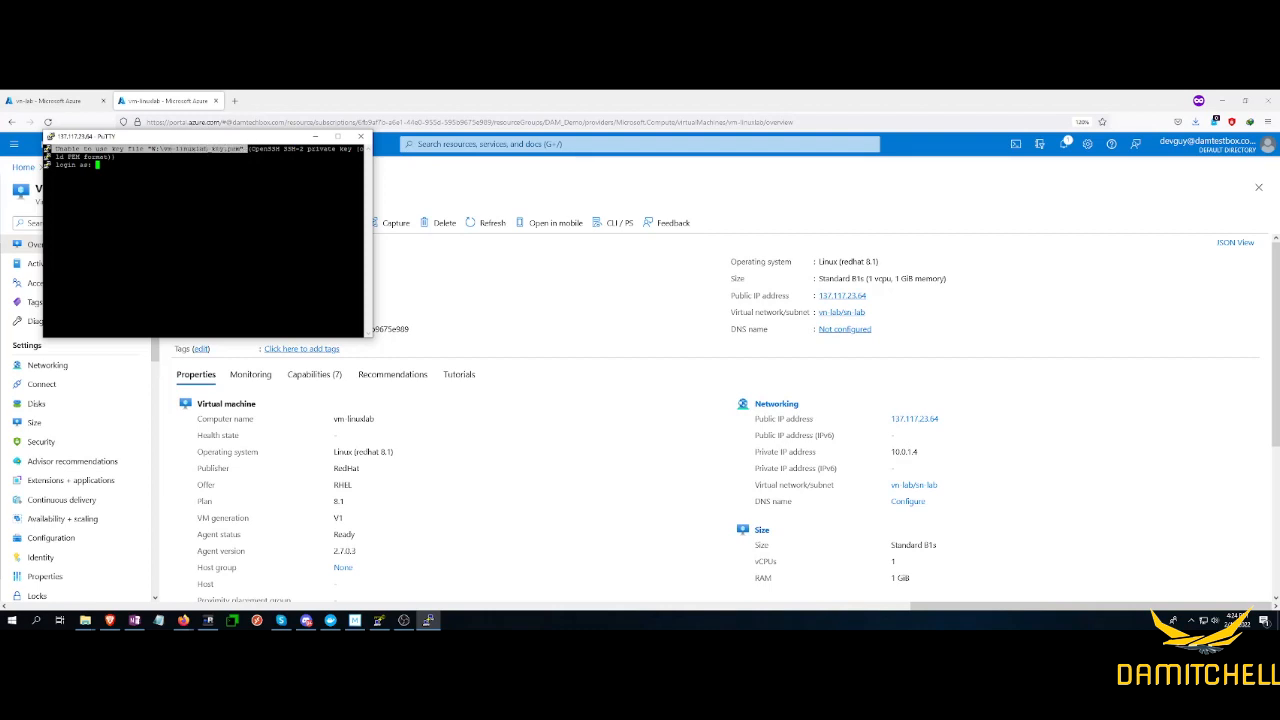
pyautogui.click(247, 149)
pyautogui.write('a')
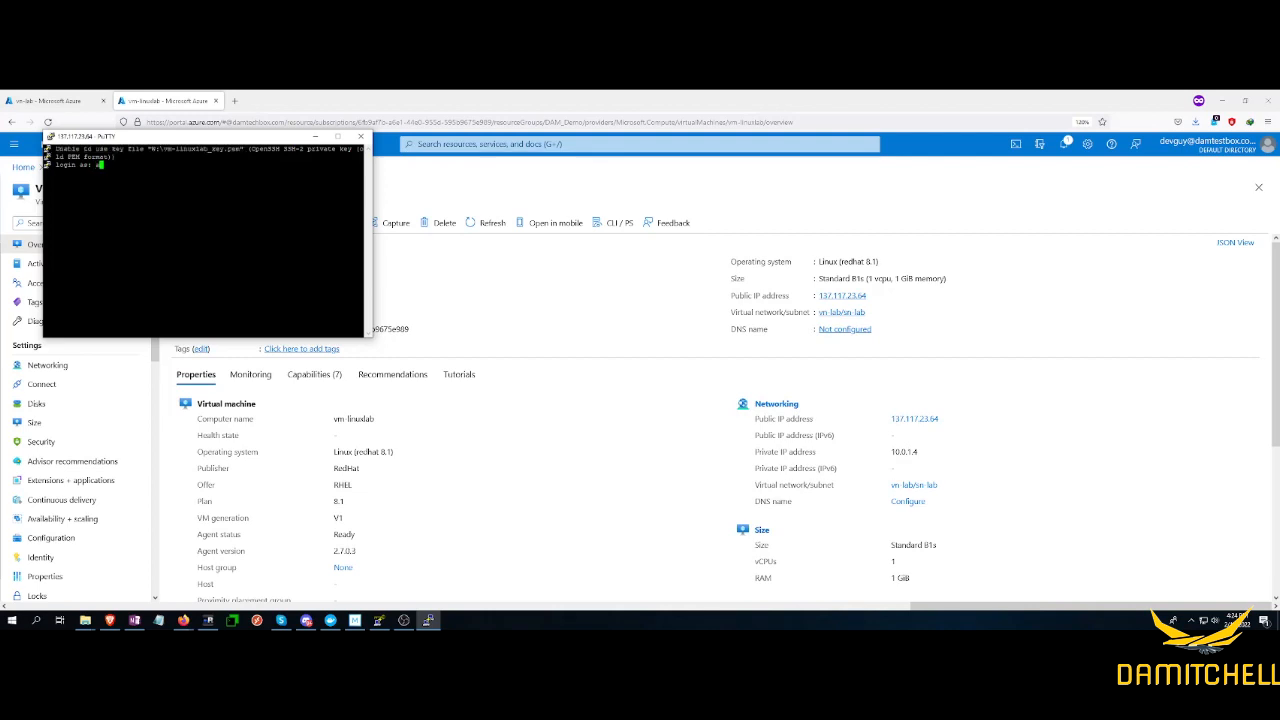
pyautogui.write('zureuser')
pyautogui.press('Return')
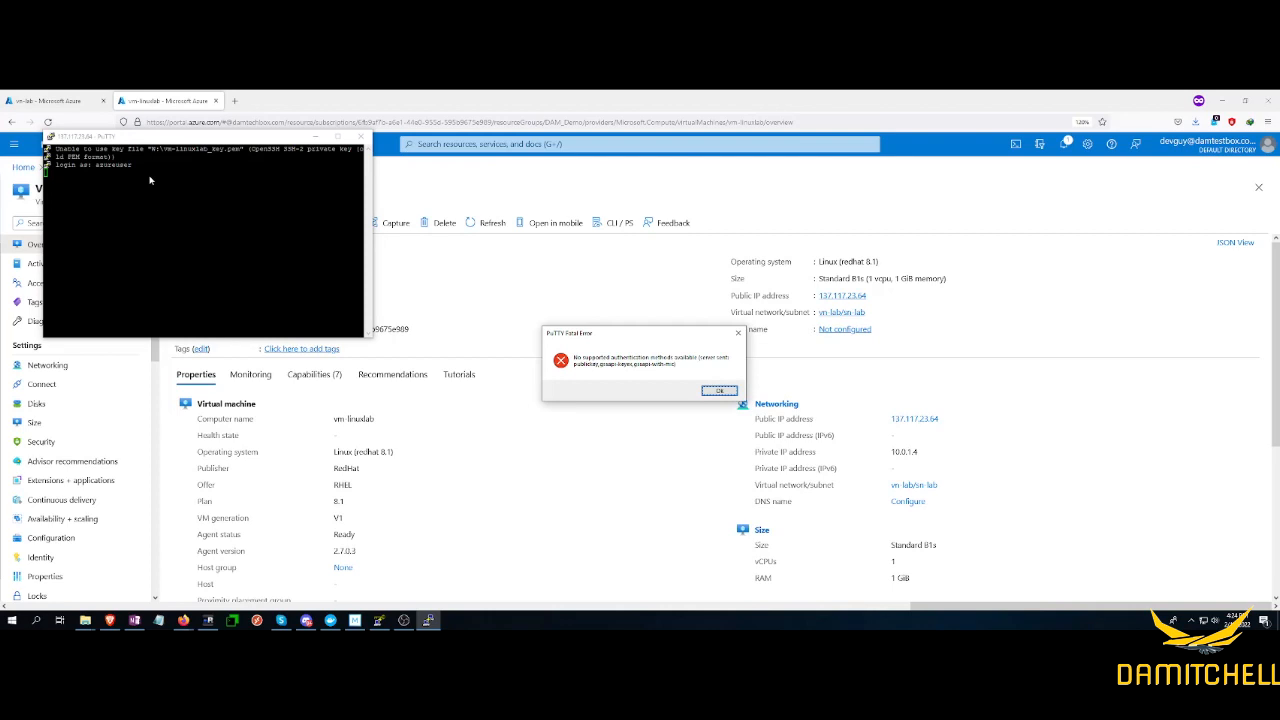
pyautogui.click(718, 390)
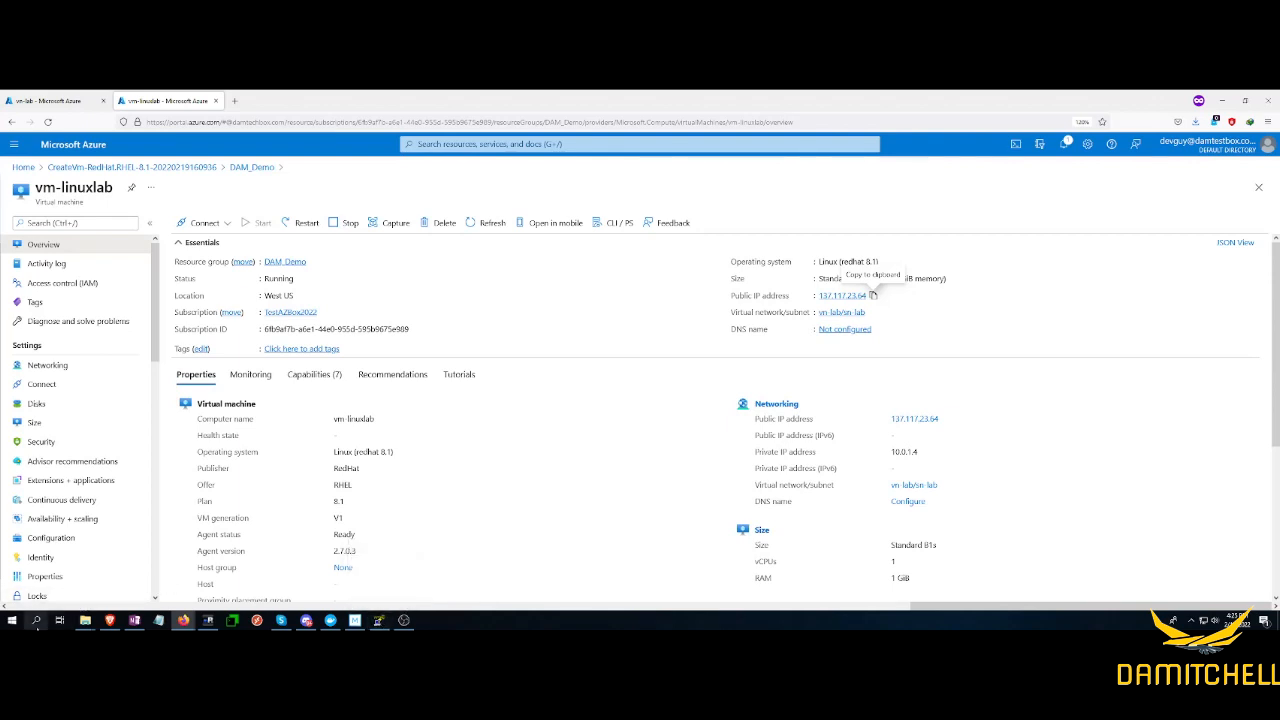
# Step: Start a new PuTTY configuration and bring up PuTTY Key Generator beside it
pyautogui.click(36, 620)
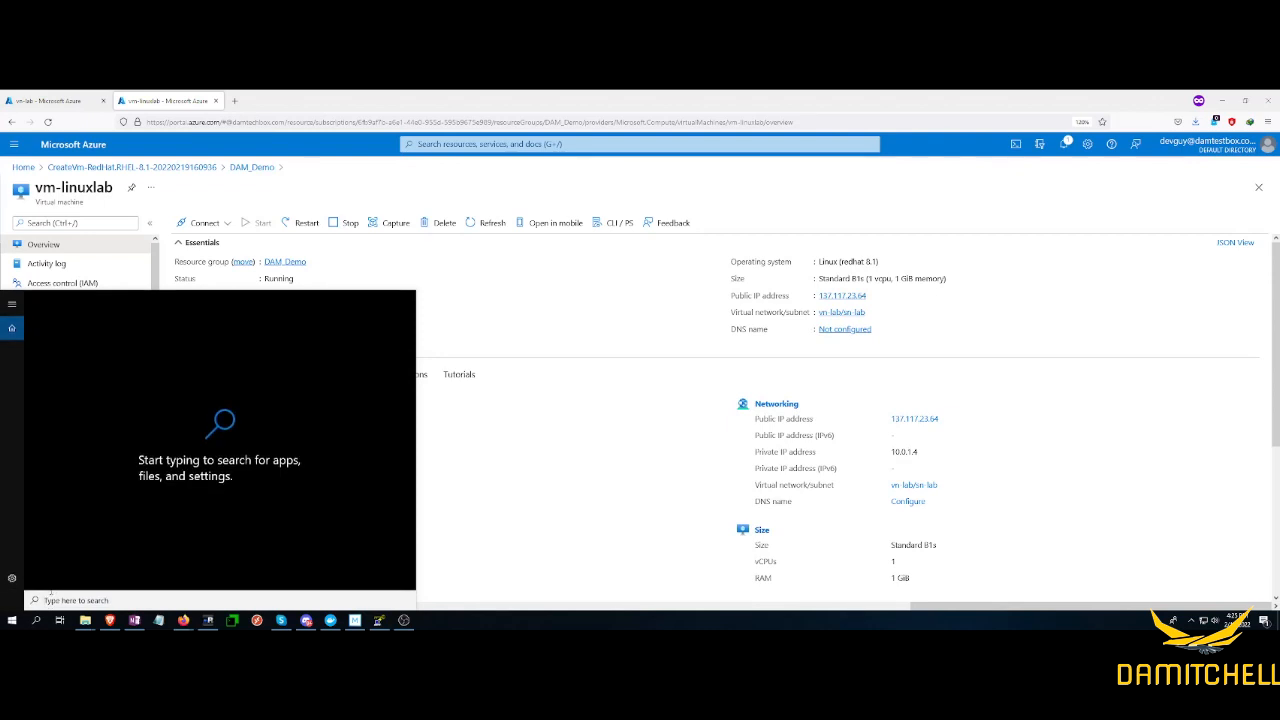
pyautogui.write('put')
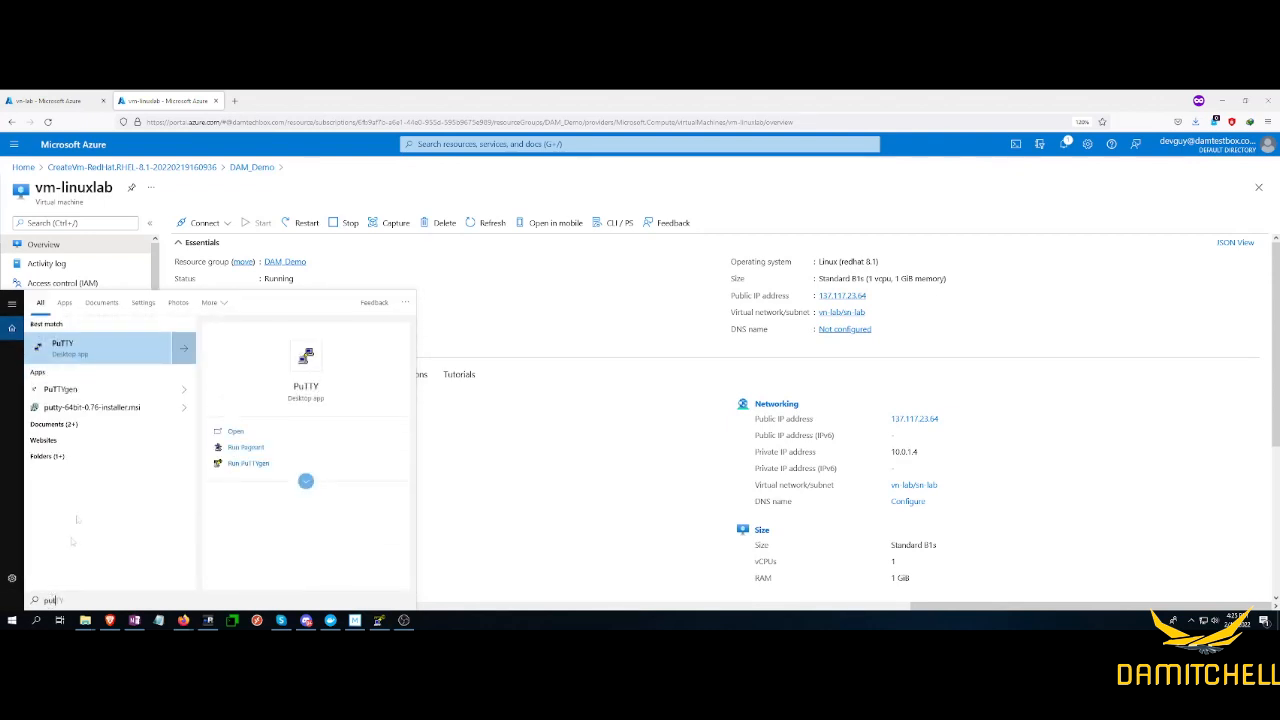
pyautogui.click(133, 348)
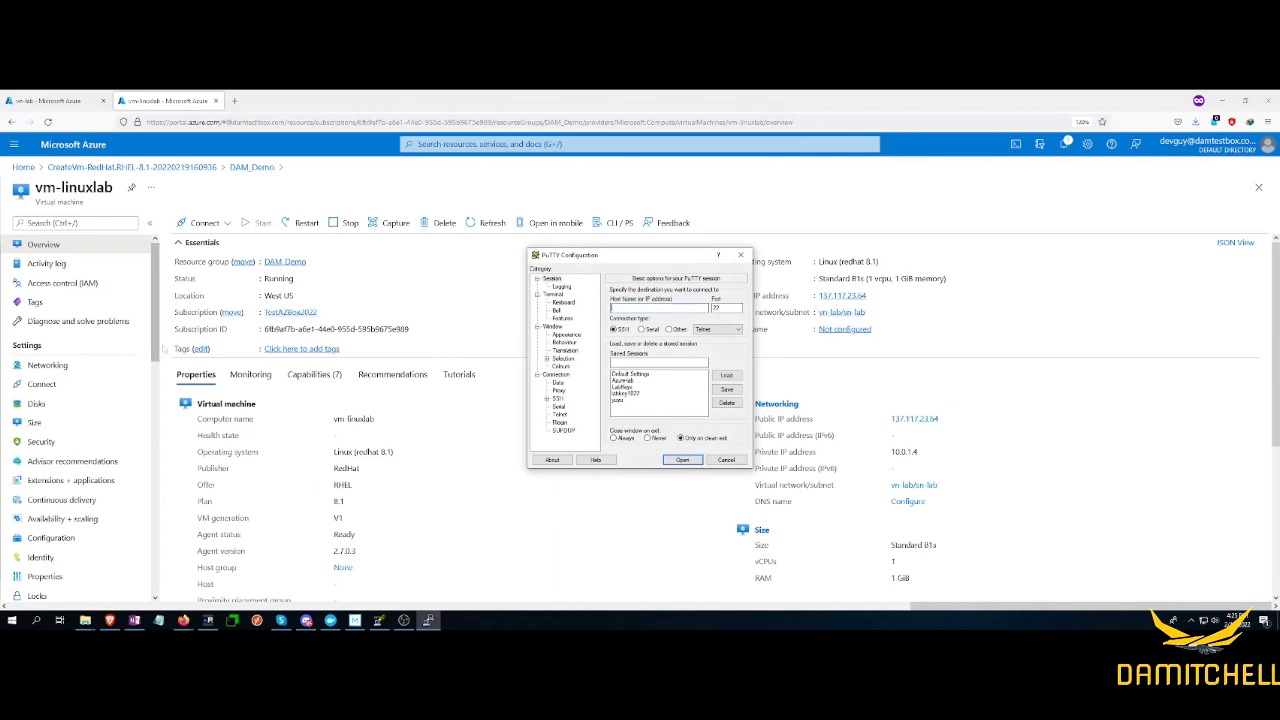
pyautogui.moveTo(665, 258); pyautogui.dragTo(507, 252)
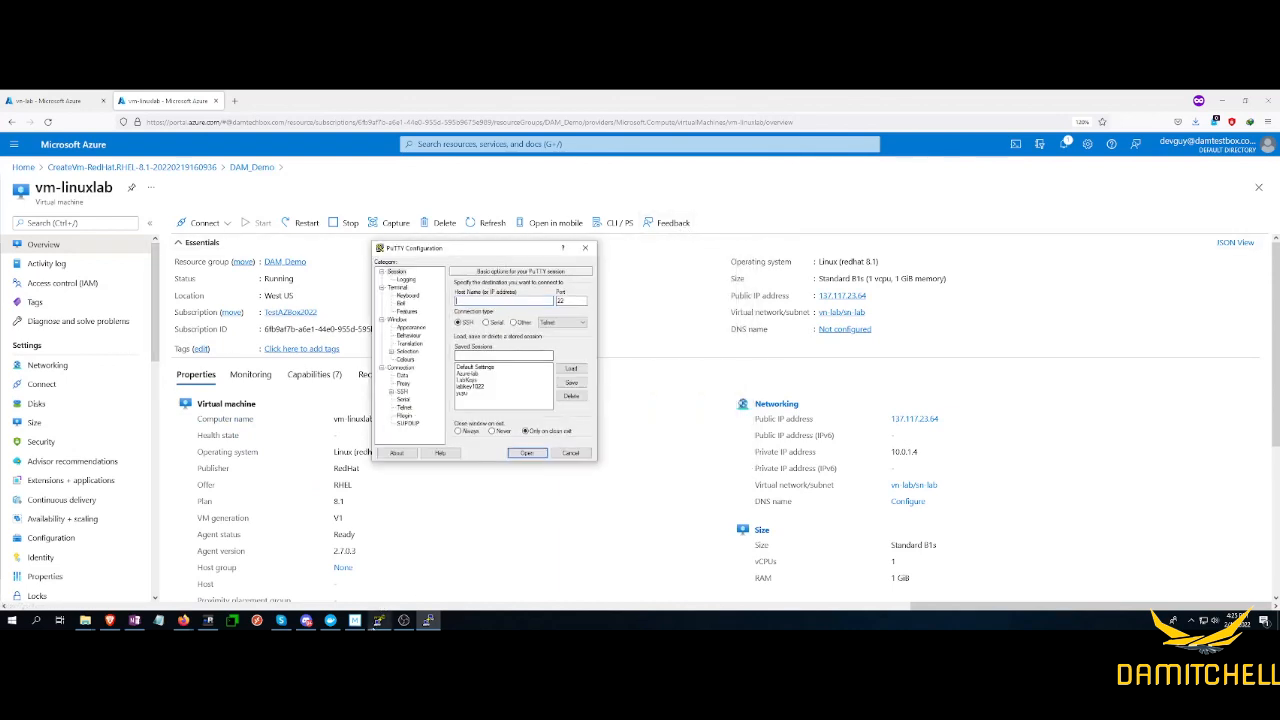
pyautogui.click(378, 621)
pyautogui.moveTo(678, 289); pyautogui.dragTo(752, 254)
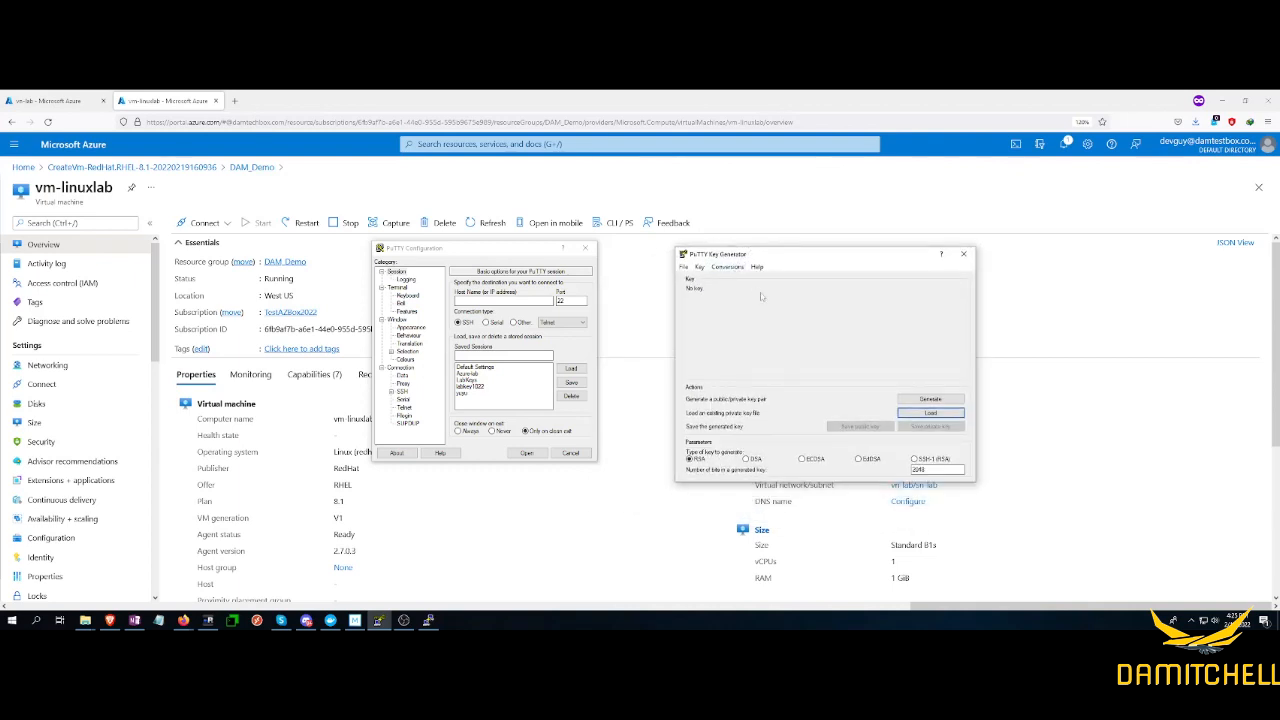
# Step: Load the existing private key vm-linuxlab_key.pem into PuTTY Key Generator, showing all file types
pyautogui.click(909, 414)
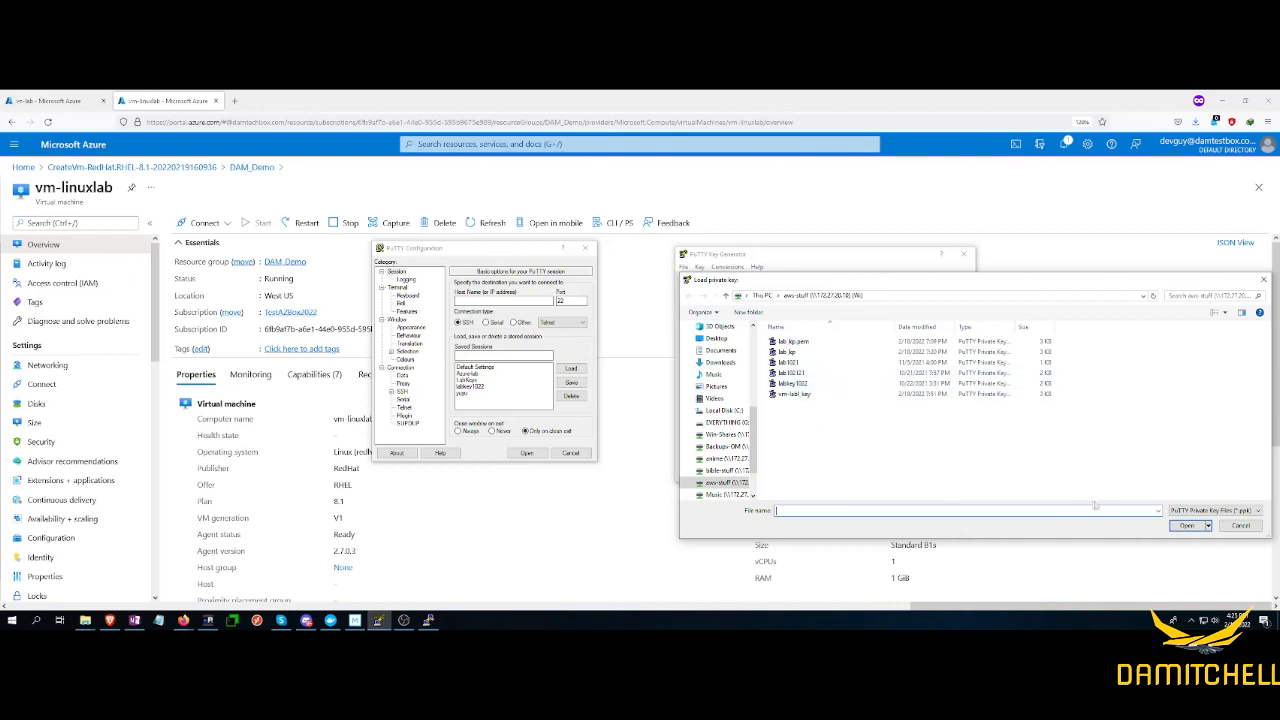
pyautogui.click(1197, 511)
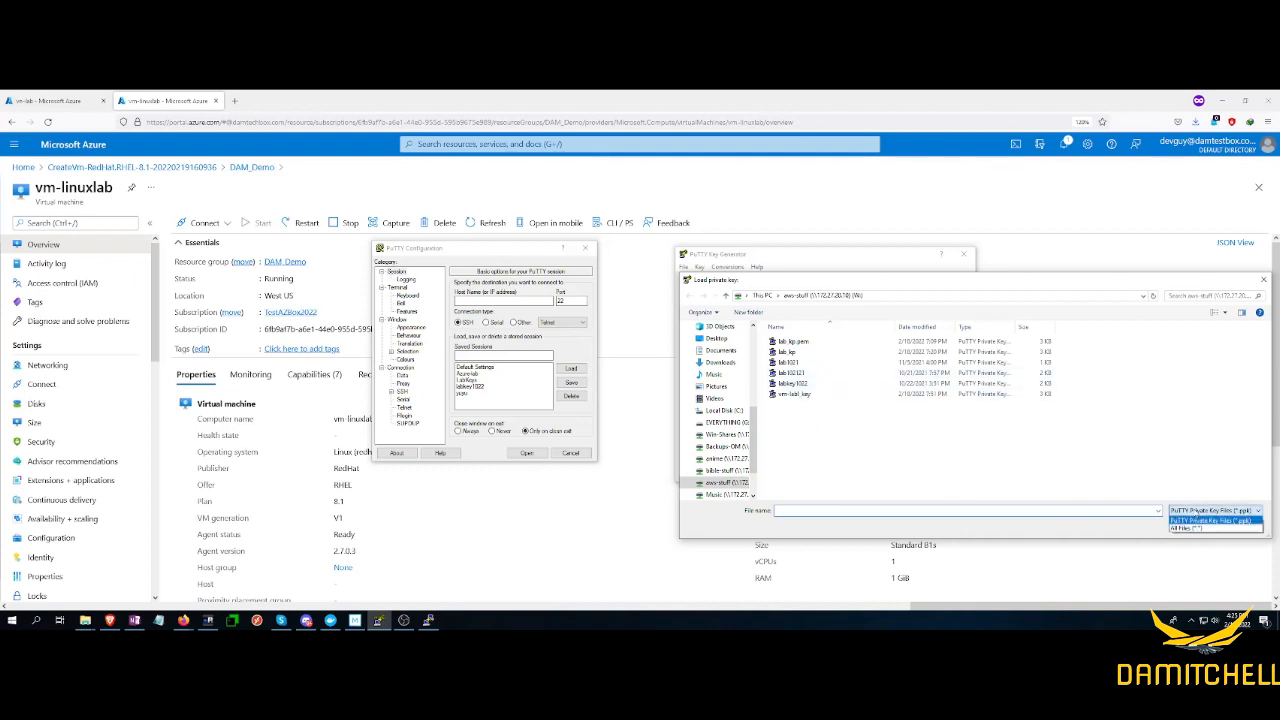
pyautogui.click(1185, 527)
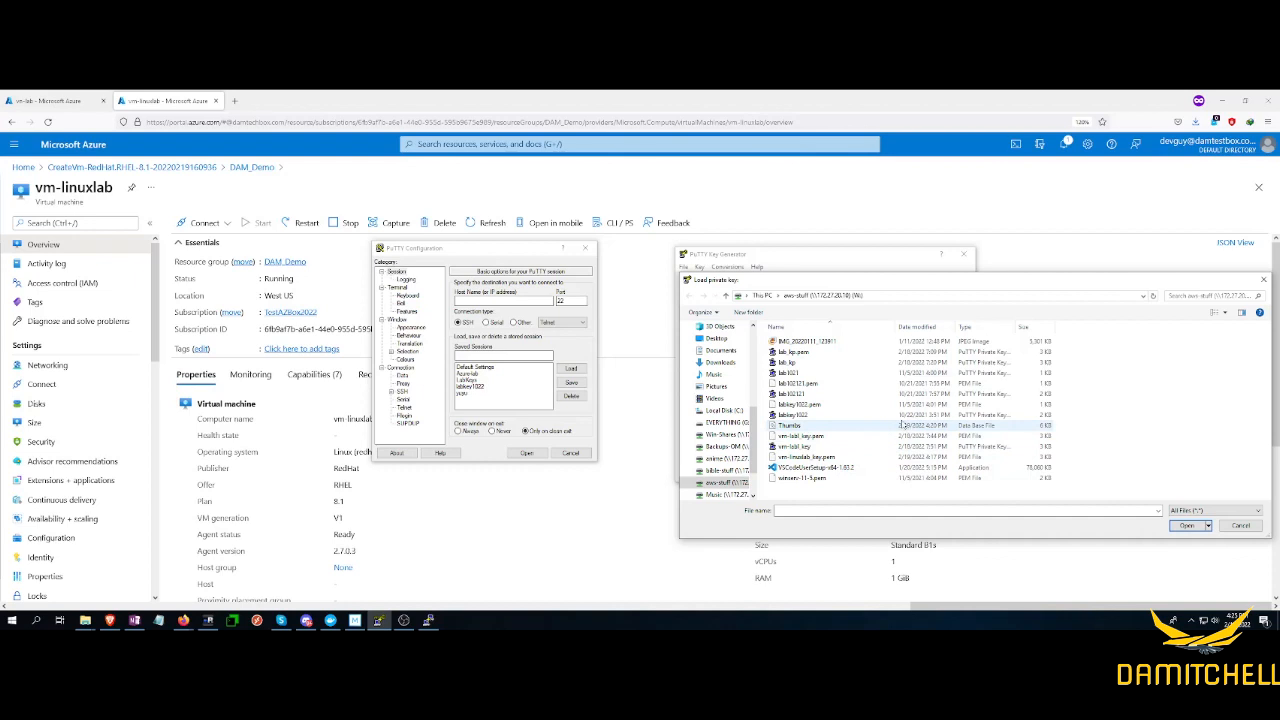
pyautogui.click(827, 458)
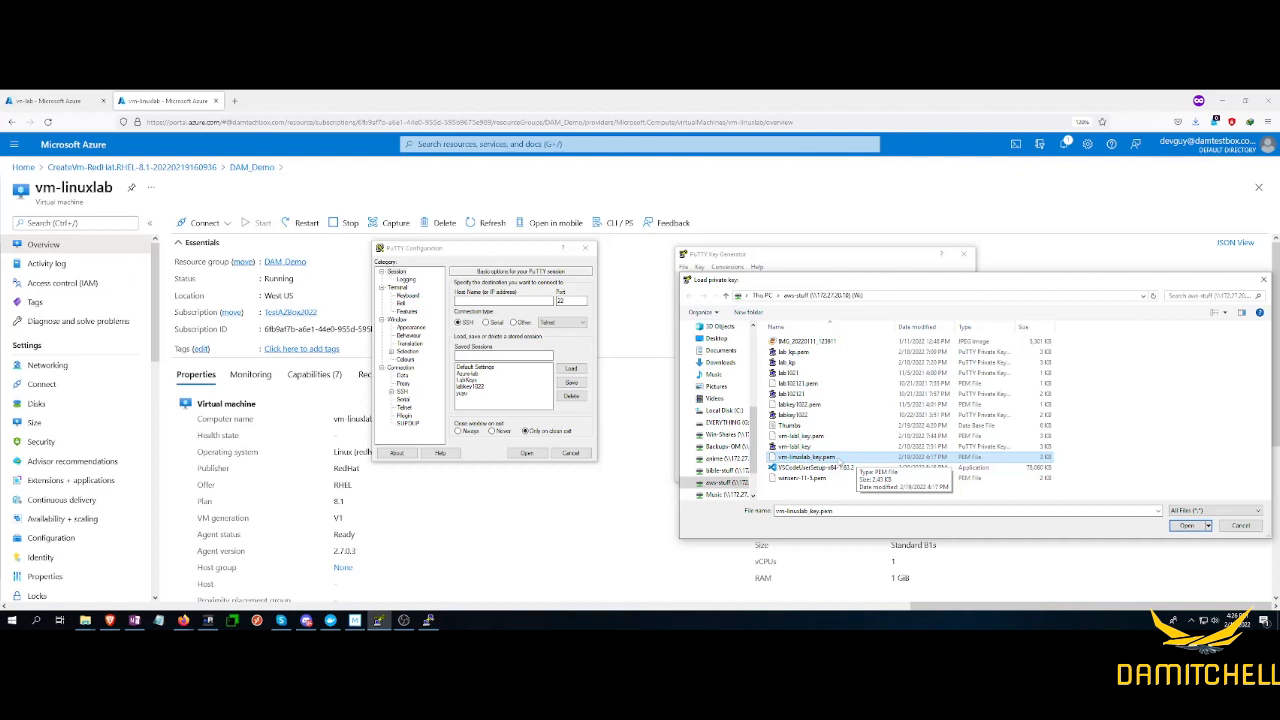
pyautogui.doubleClick(838, 457)
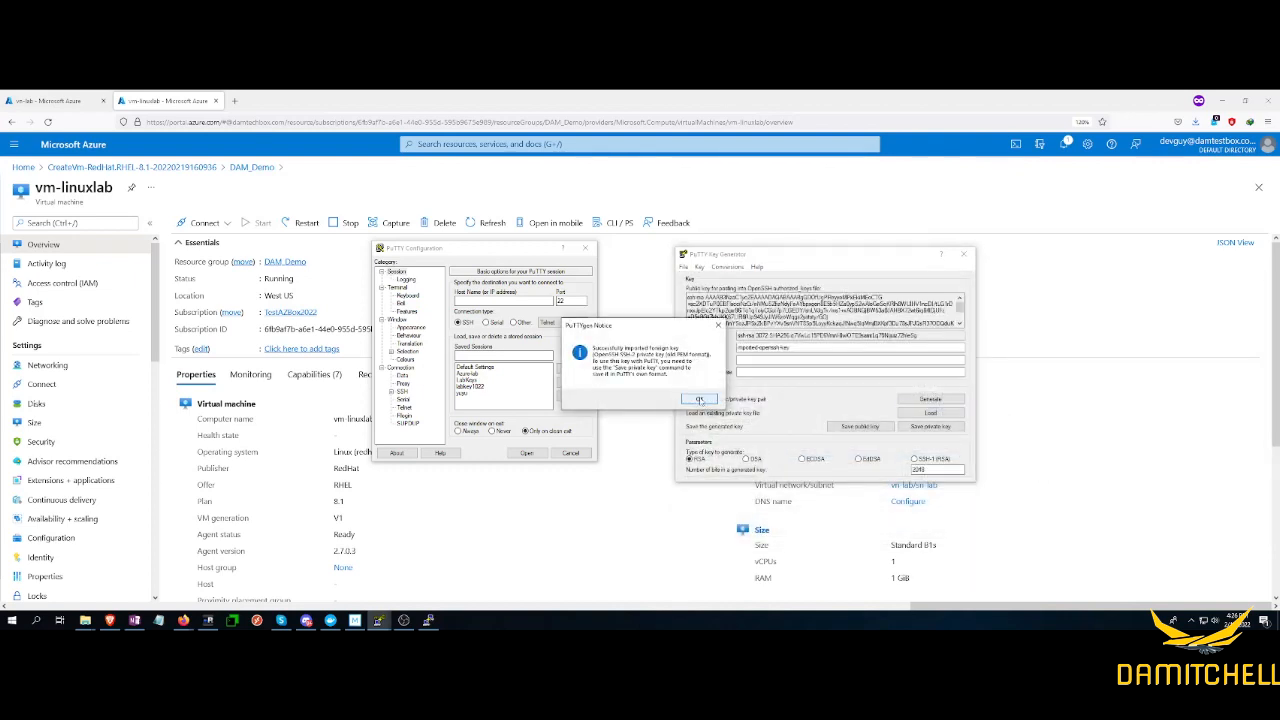
pyautogui.click(700, 400)
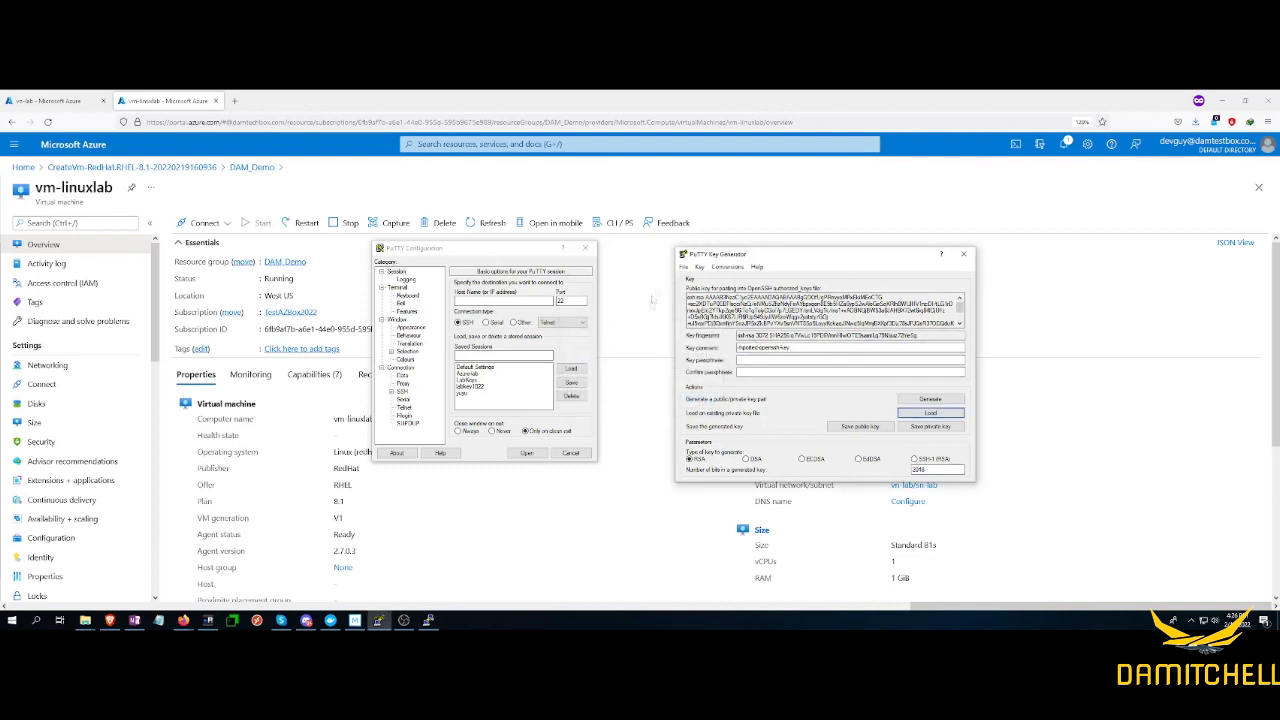
# Step: Save the imported private key without a passphrase as vm-linuxlab_key in PuTTY Private Key (.ppk) format
pyautogui.click(932, 427)
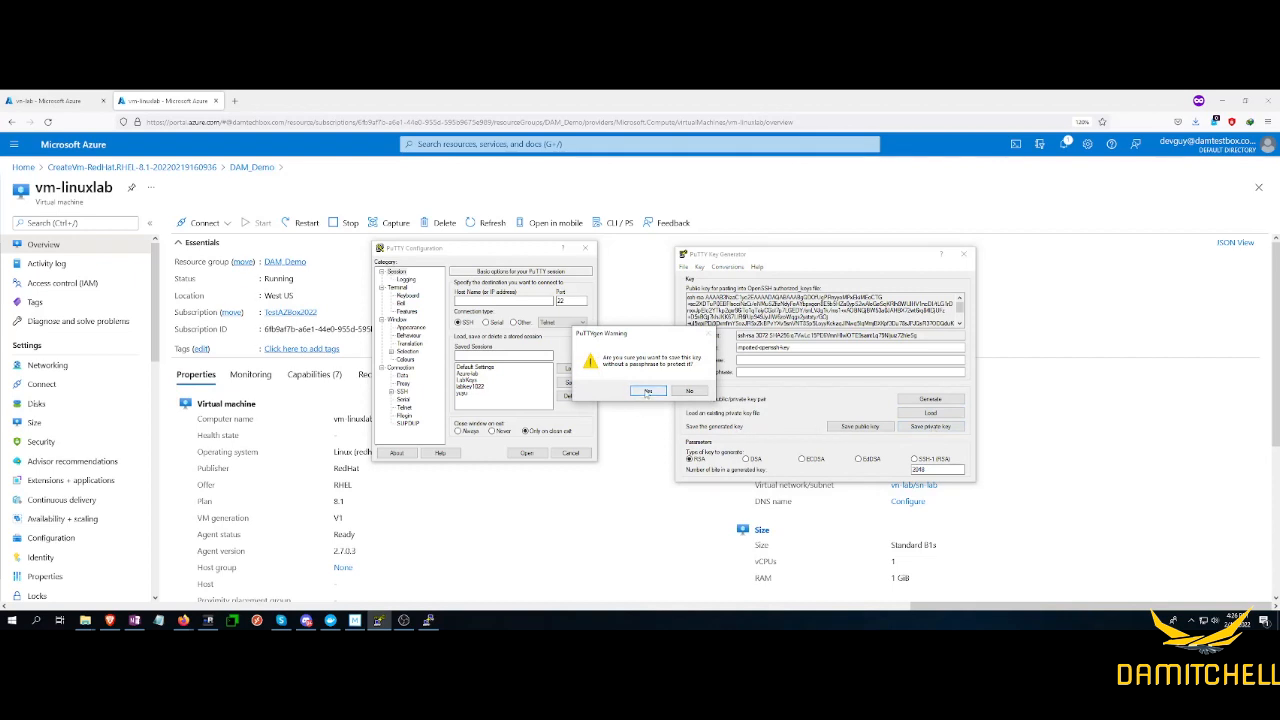
pyautogui.click(648, 391)
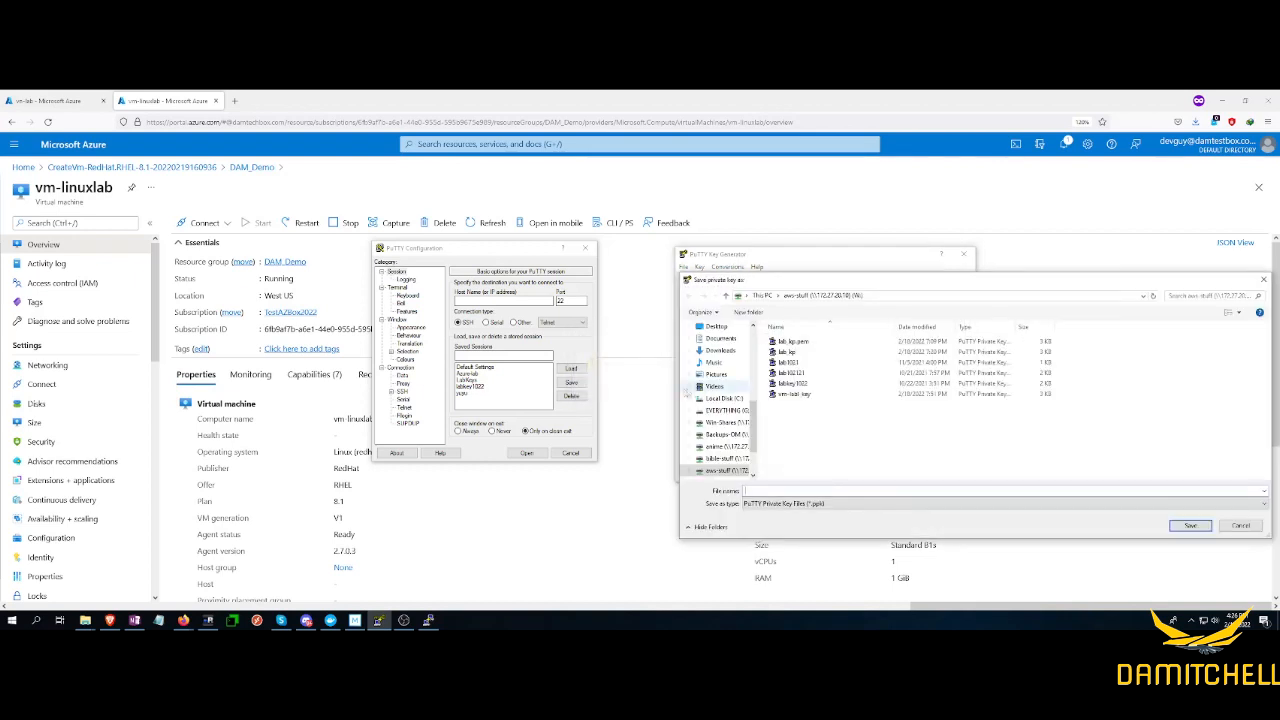
pyautogui.click(837, 505)
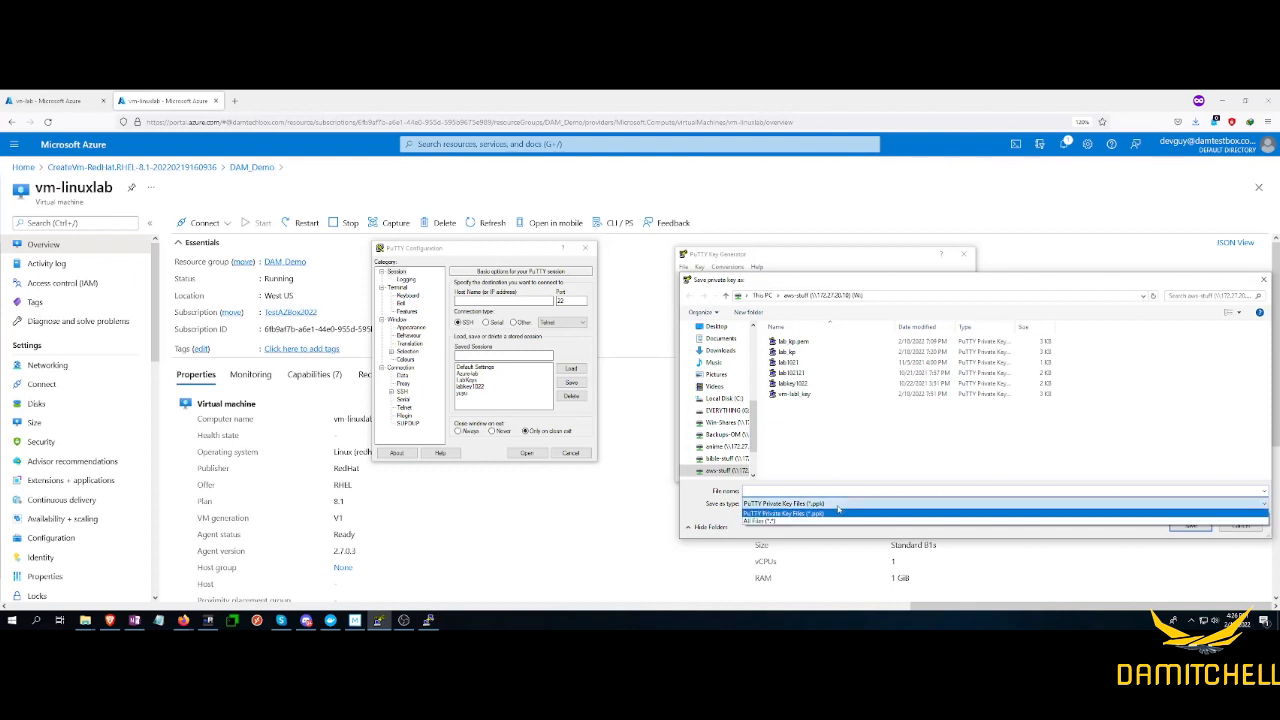
pyautogui.click(820, 521)
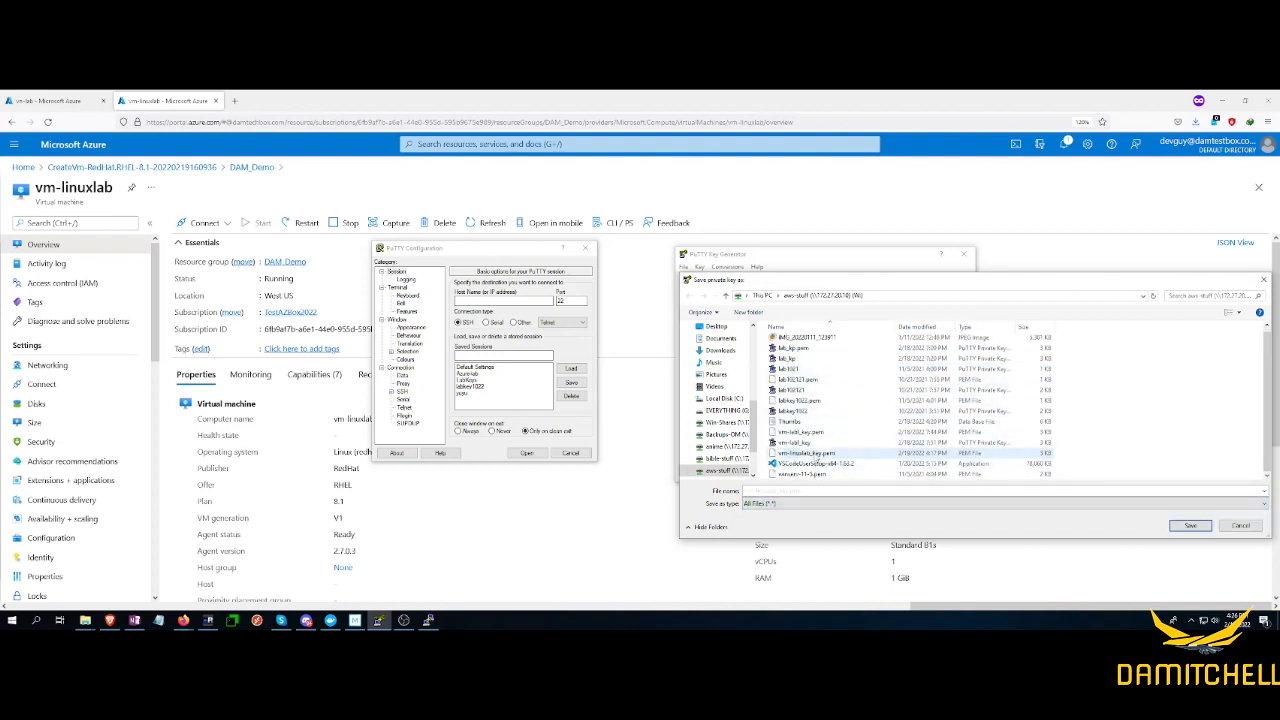
pyautogui.click(806, 453)
pyautogui.click(814, 506)
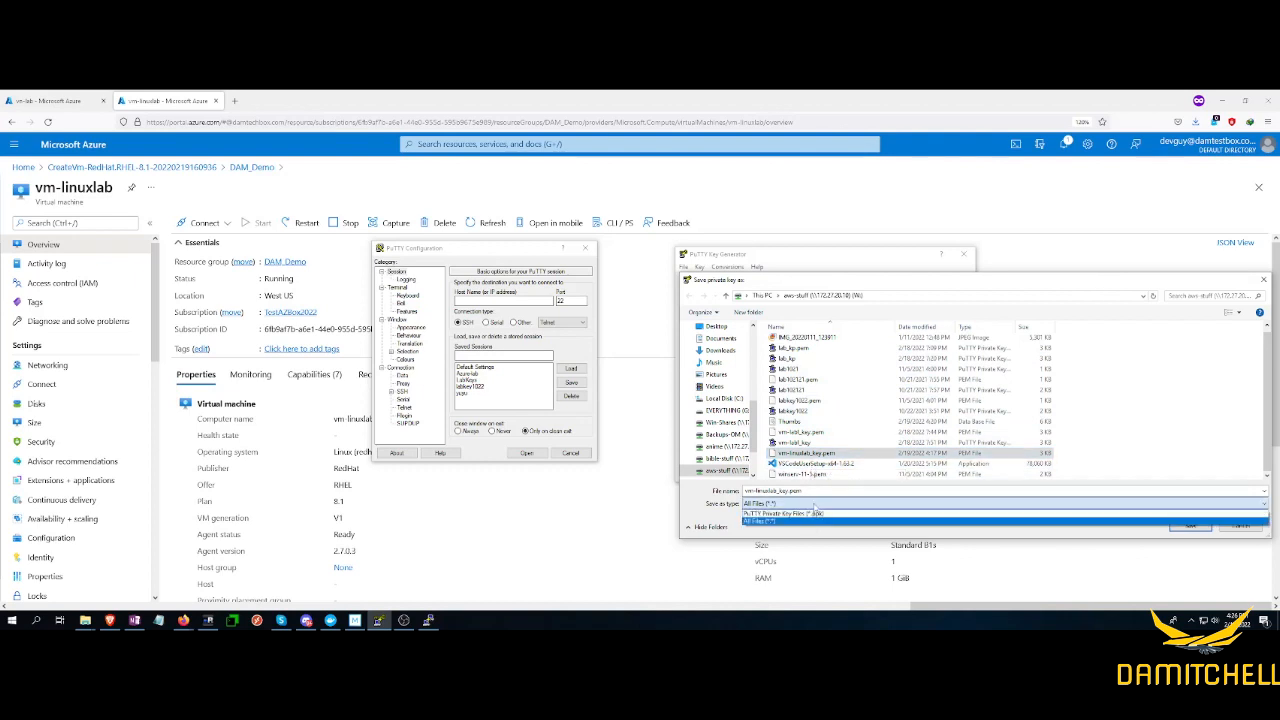
pyautogui.click(815, 513)
pyautogui.click(811, 491)
pyautogui.click(818, 491)
pyautogui.press('BackSpace')
pyautogui.press('BackSpace')
pyautogui.press('BackSpace')
pyautogui.press('BackSpace')
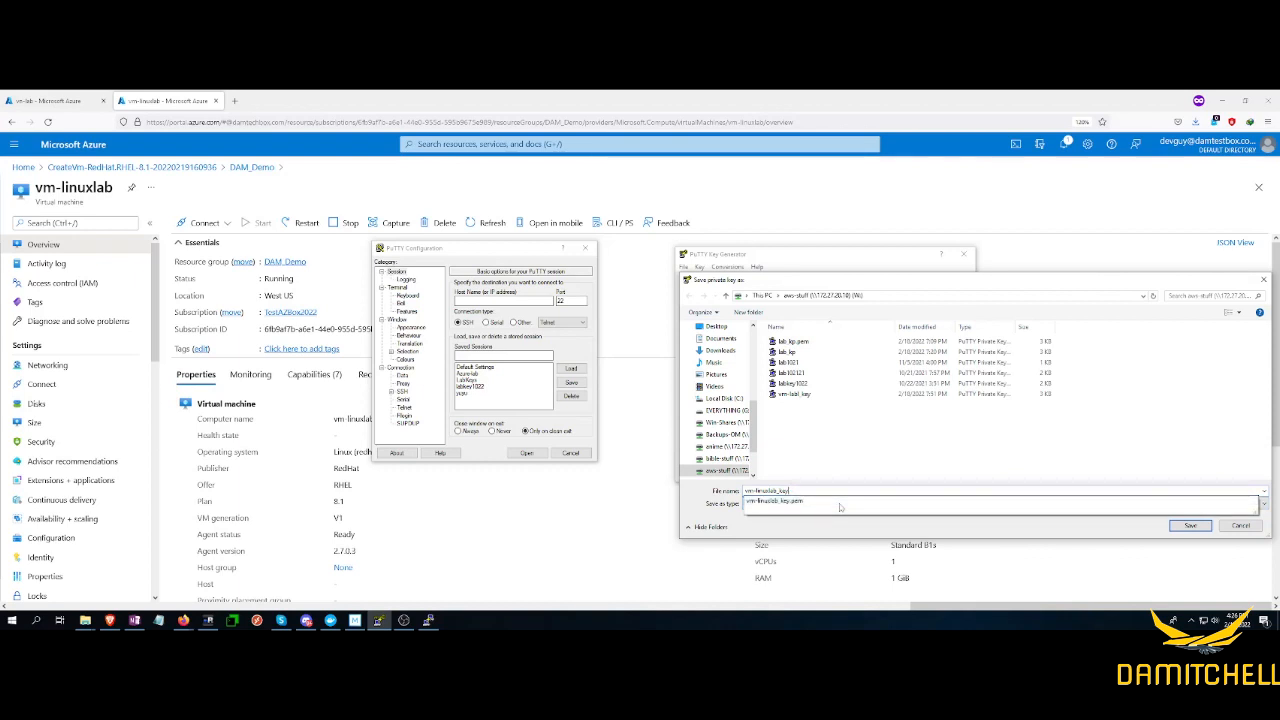
pyautogui.click(827, 527)
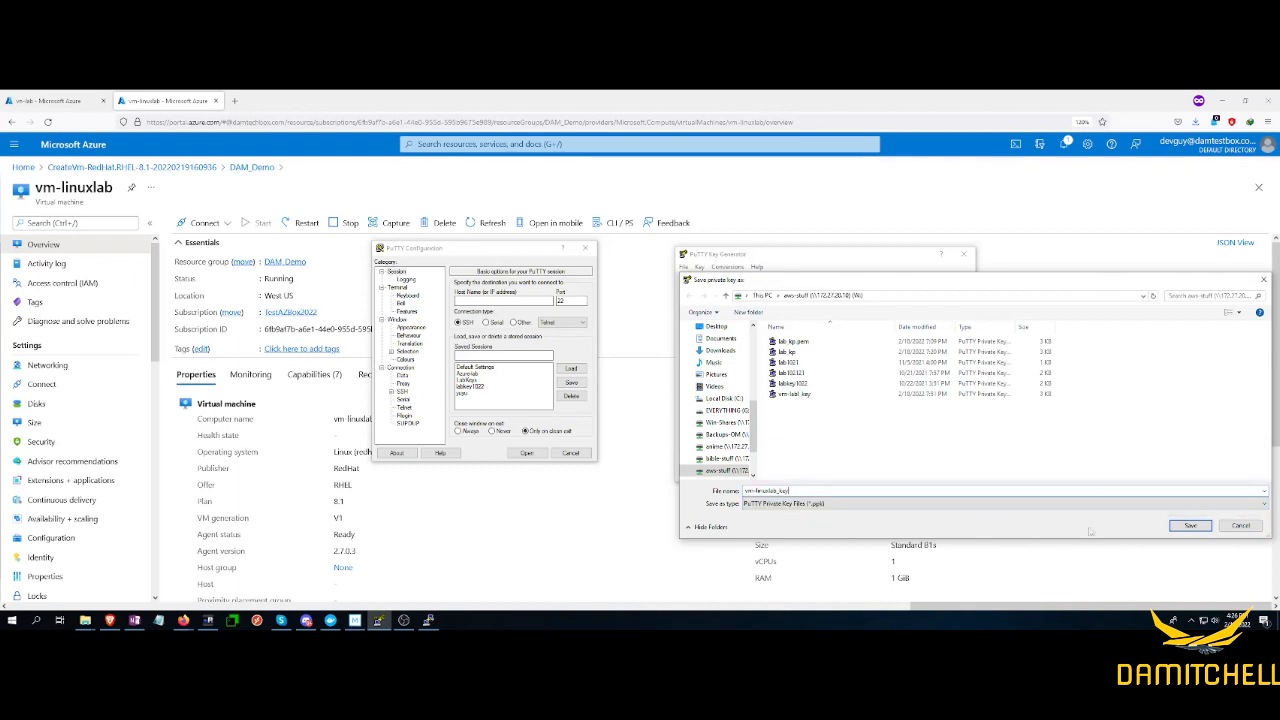
pyautogui.click(1190, 526)
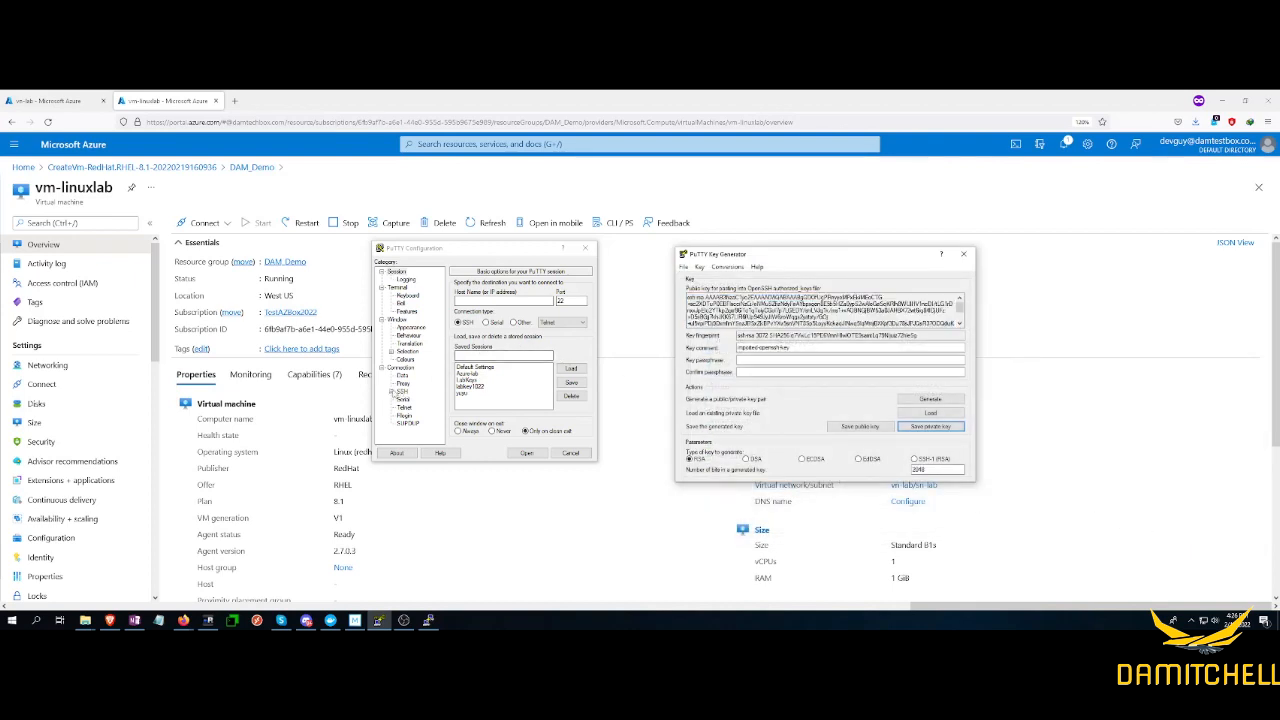
# Step: Allow agent forwarding in PuTTY's SSH authentication settings and choose vm-linuxlab_key.ppk as the private key file
pyautogui.click(391, 391)
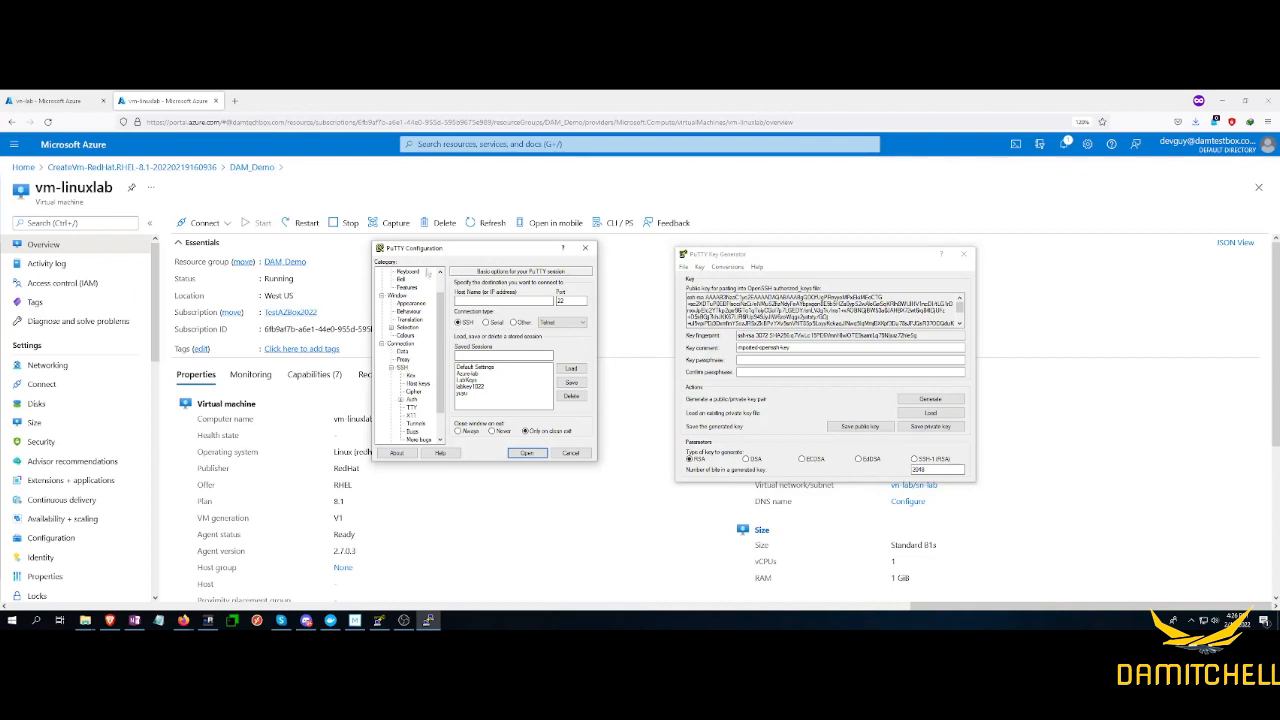
pyautogui.click(404, 368)
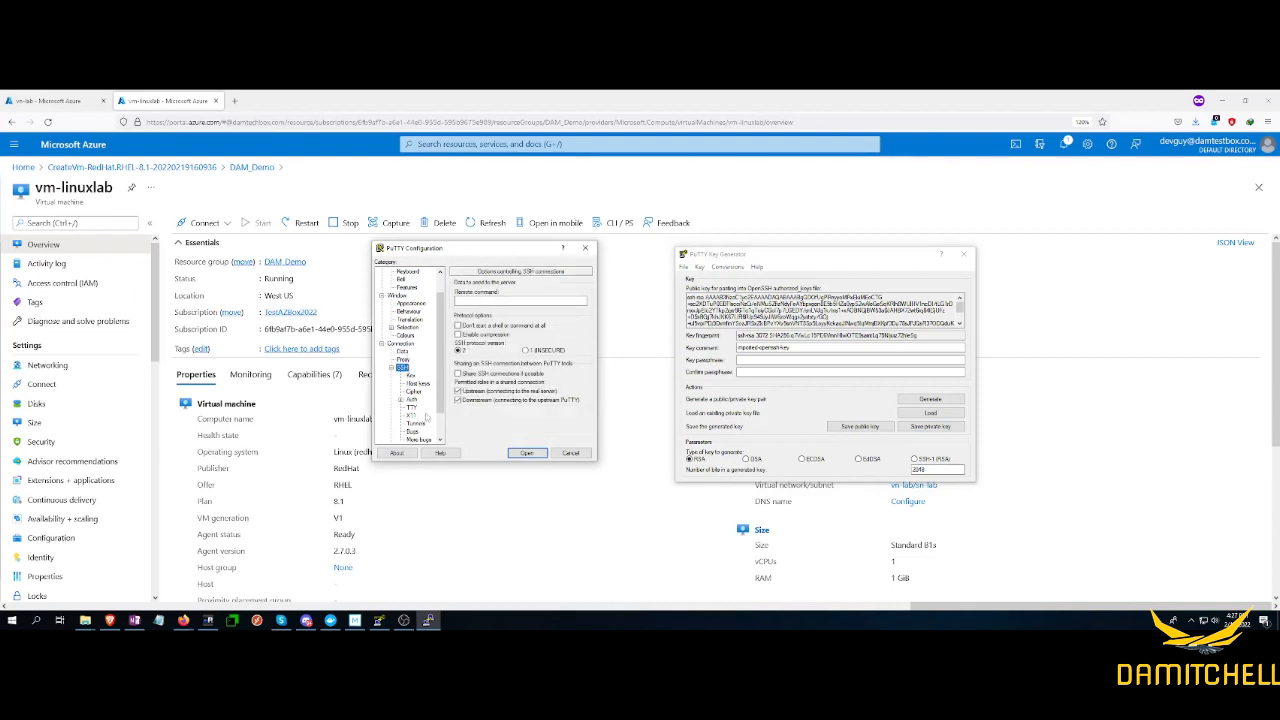
pyautogui.click(411, 399)
pyautogui.click(472, 368)
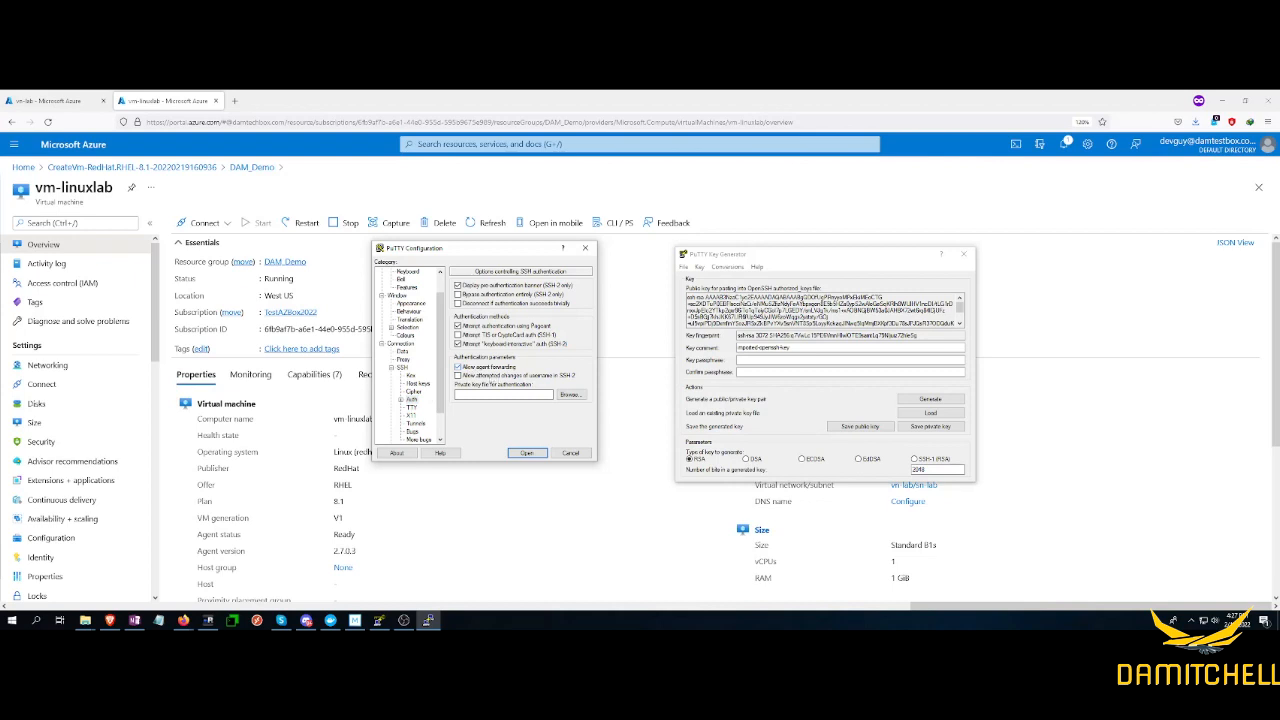
pyautogui.click(570, 395)
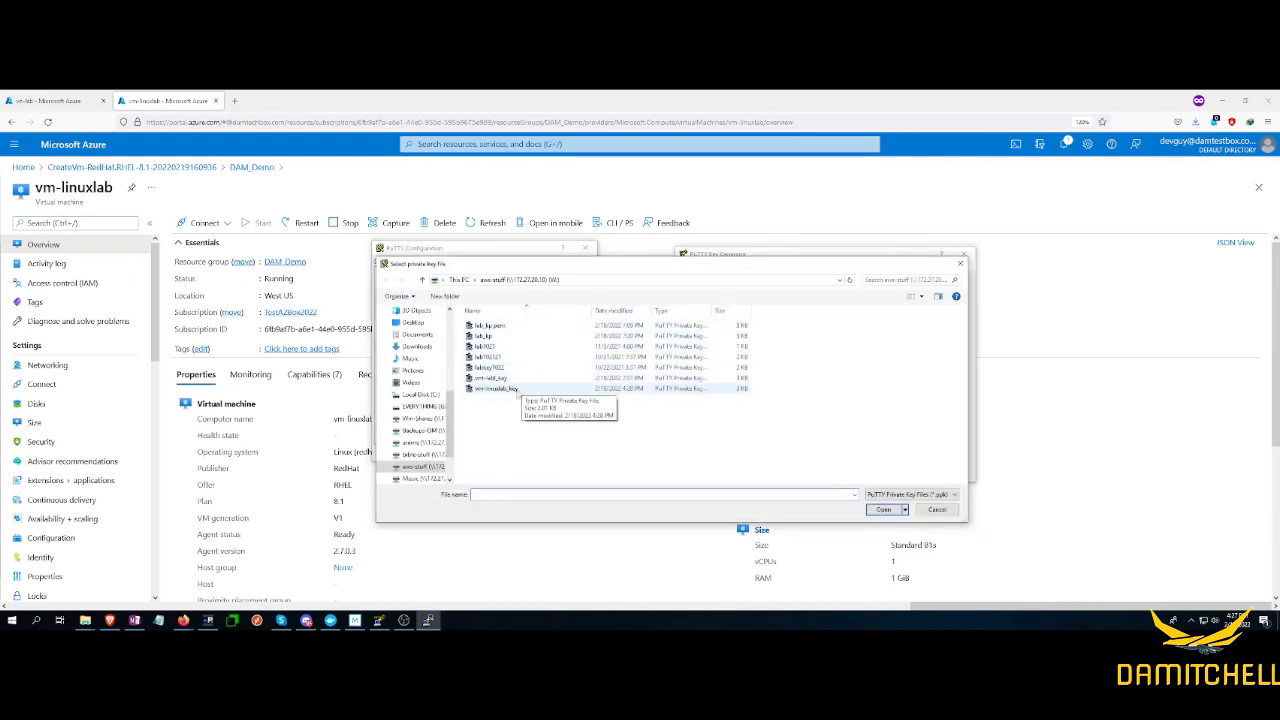
pyautogui.click(506, 392)
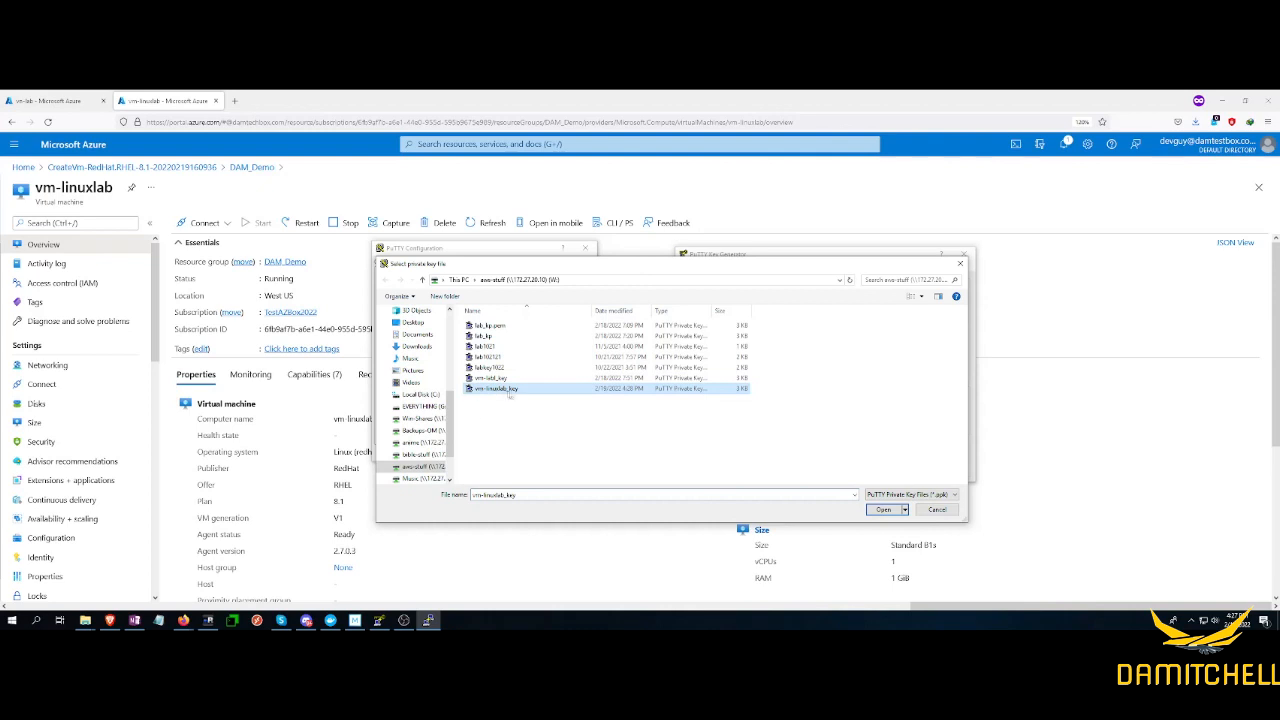
pyautogui.doubleClick(502, 392)
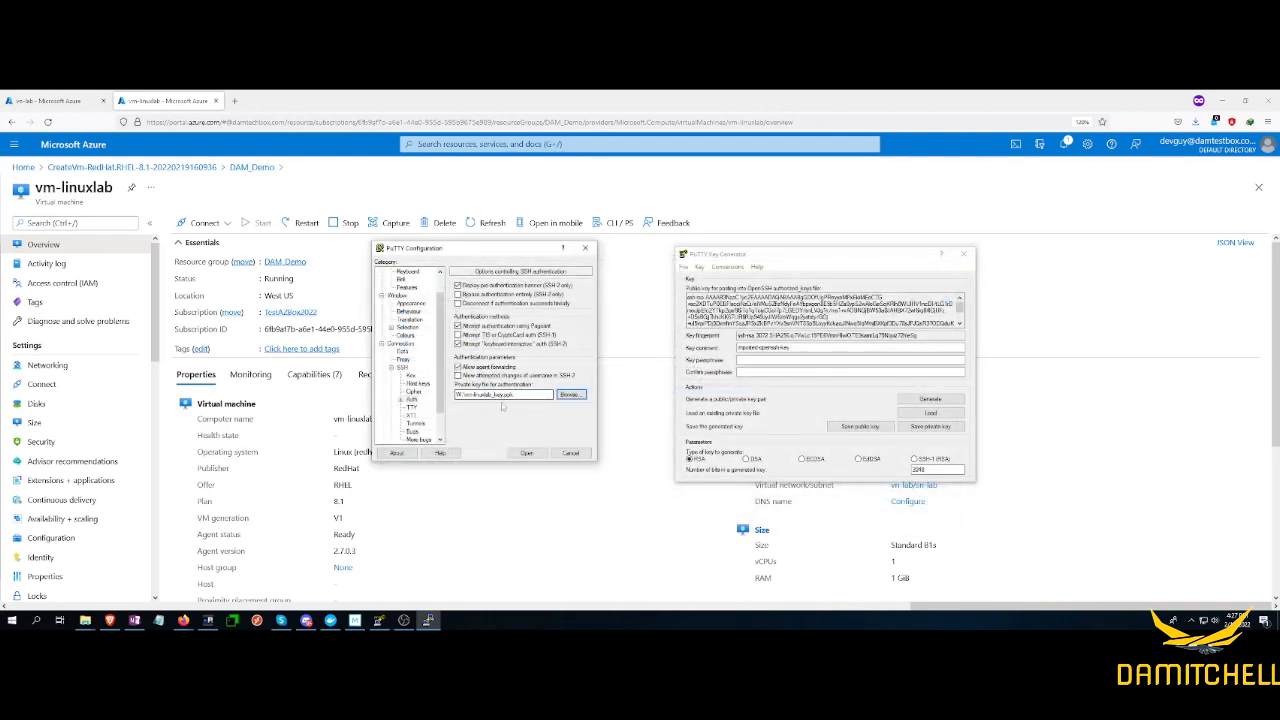
# Step: Return to PuTTY's basic session options and close PuTTY Key Generator
pyautogui.scroll(2, 416, 322)
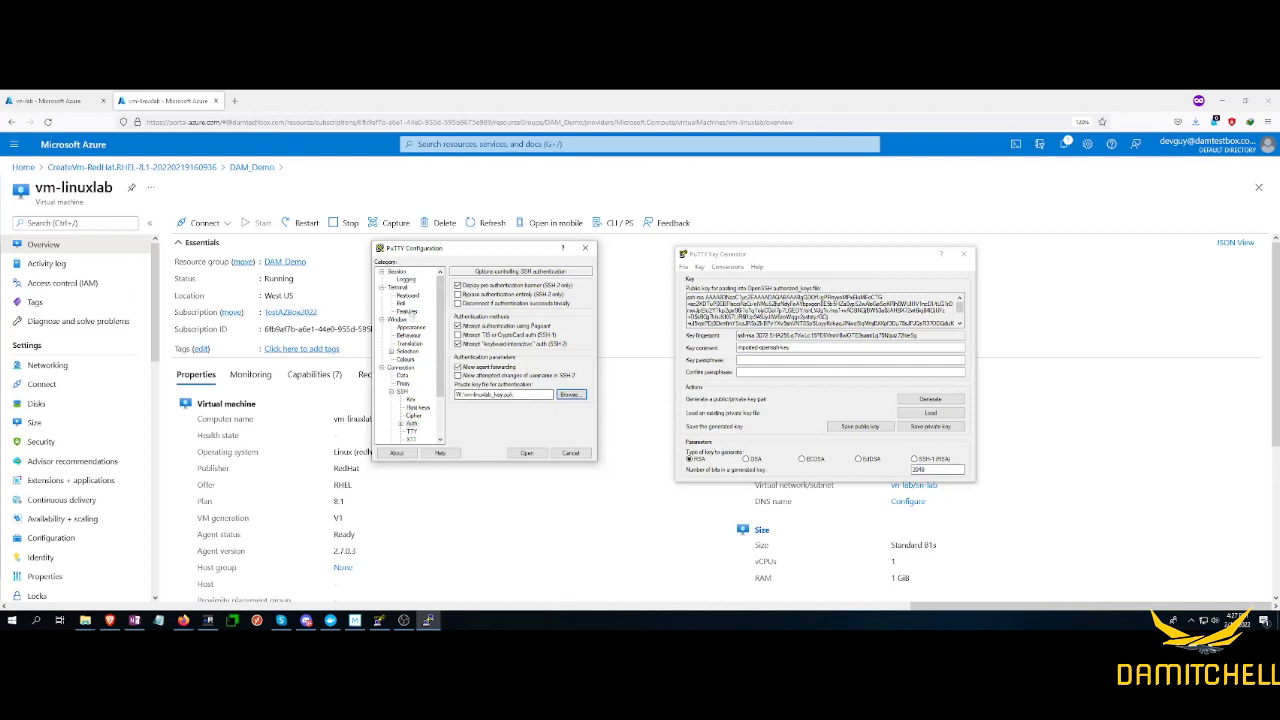
pyautogui.click(397, 272)
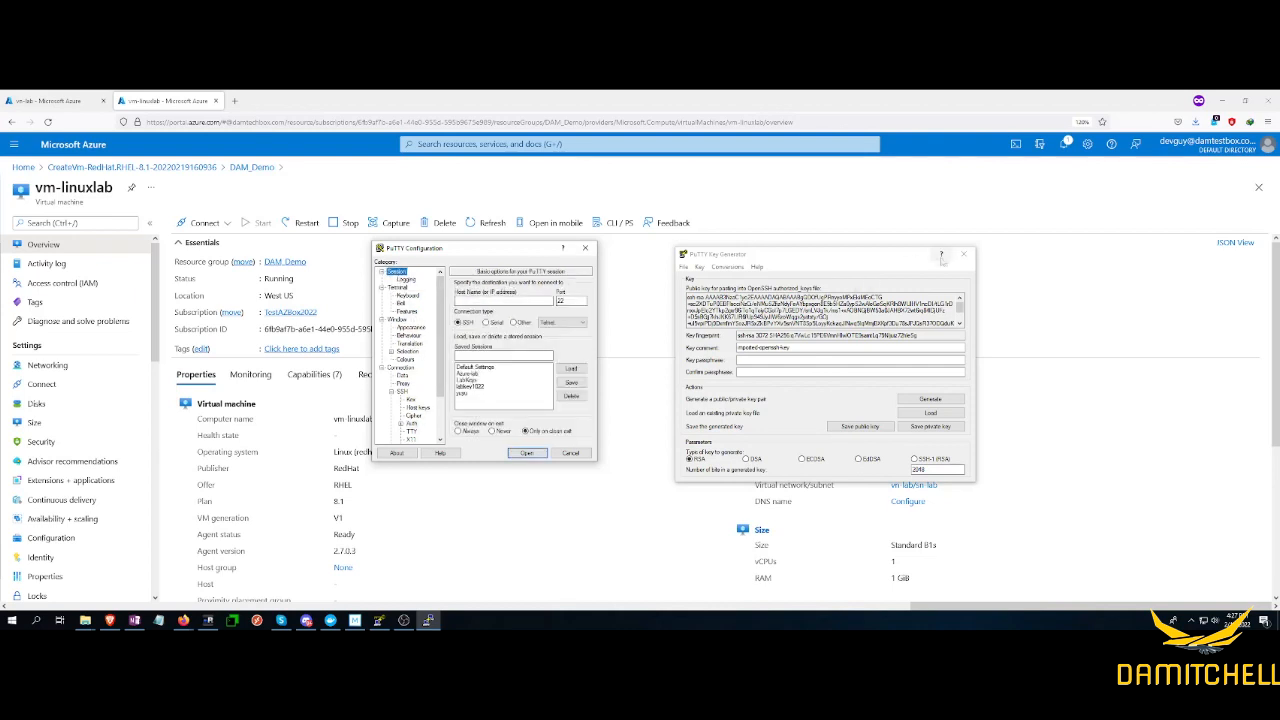
pyautogui.click(964, 254)
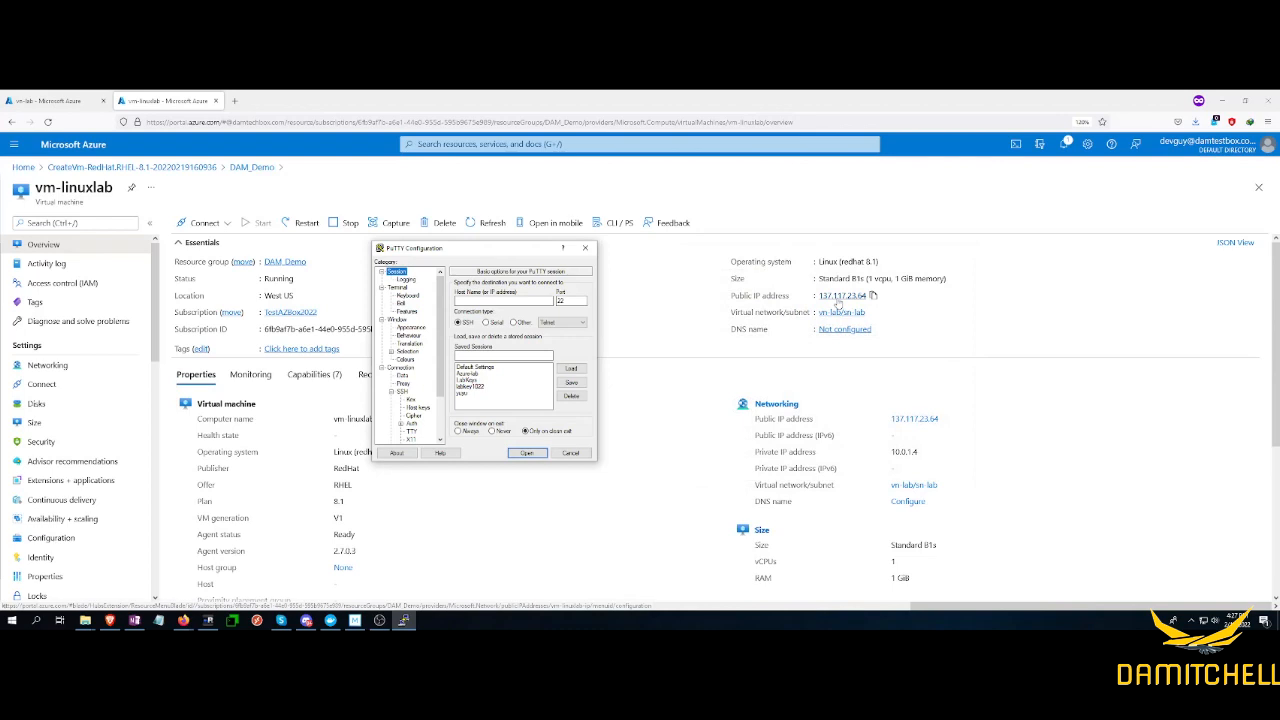
# Step: Copy vm-linuxlab's public IP address, 137.117.23.64, into PuTTY as the host name and open the SSH session
pyautogui.click(872, 296)
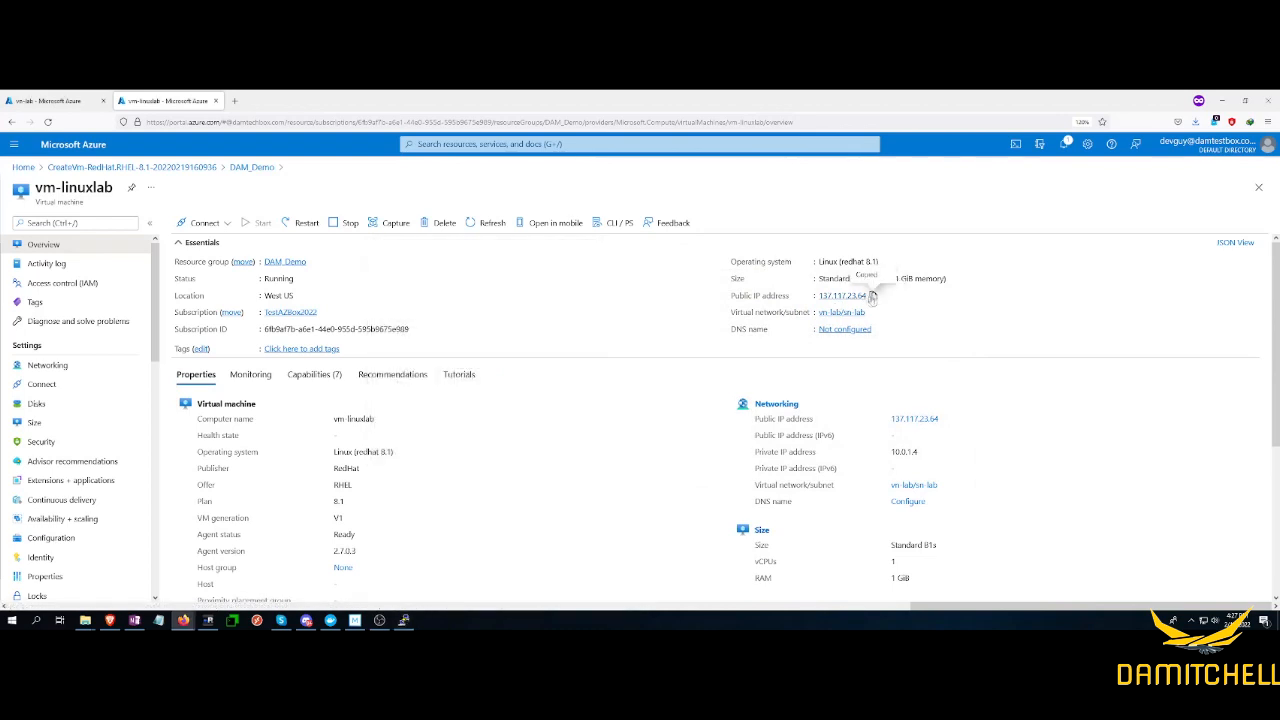
pyautogui.click(404, 620)
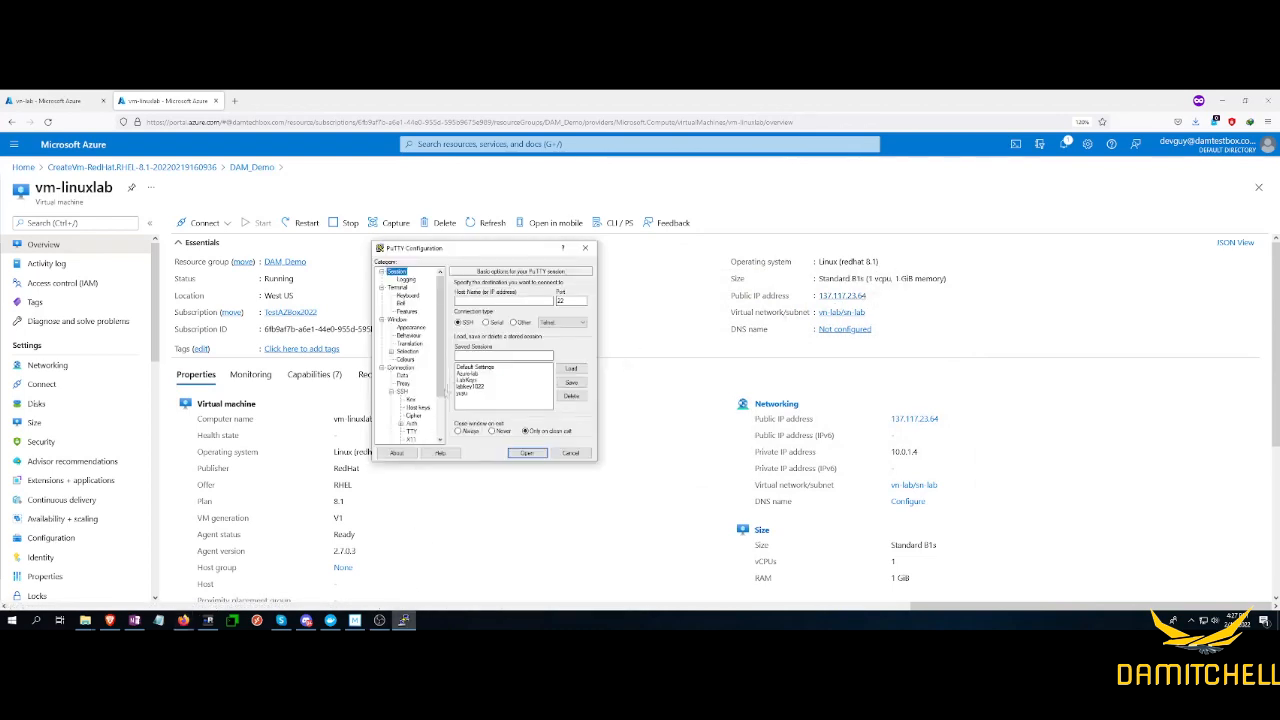
pyautogui.click(466, 299)
pyautogui.hotkey('ctrl', 'v')
pyautogui.click(527, 453)
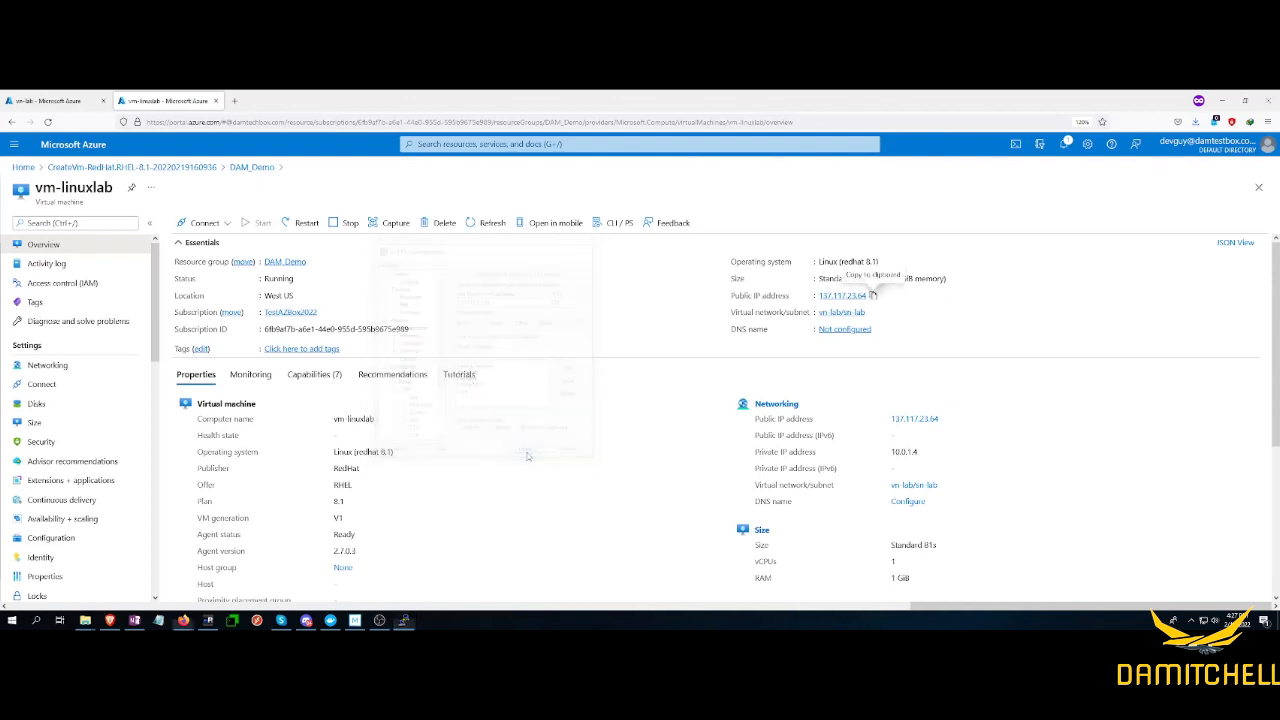
# Step: Move the PuTTY terminal clear of the VM details and log in as azureuser
pyautogui.moveTo(213, 173); pyautogui.dragTo(575, 245)
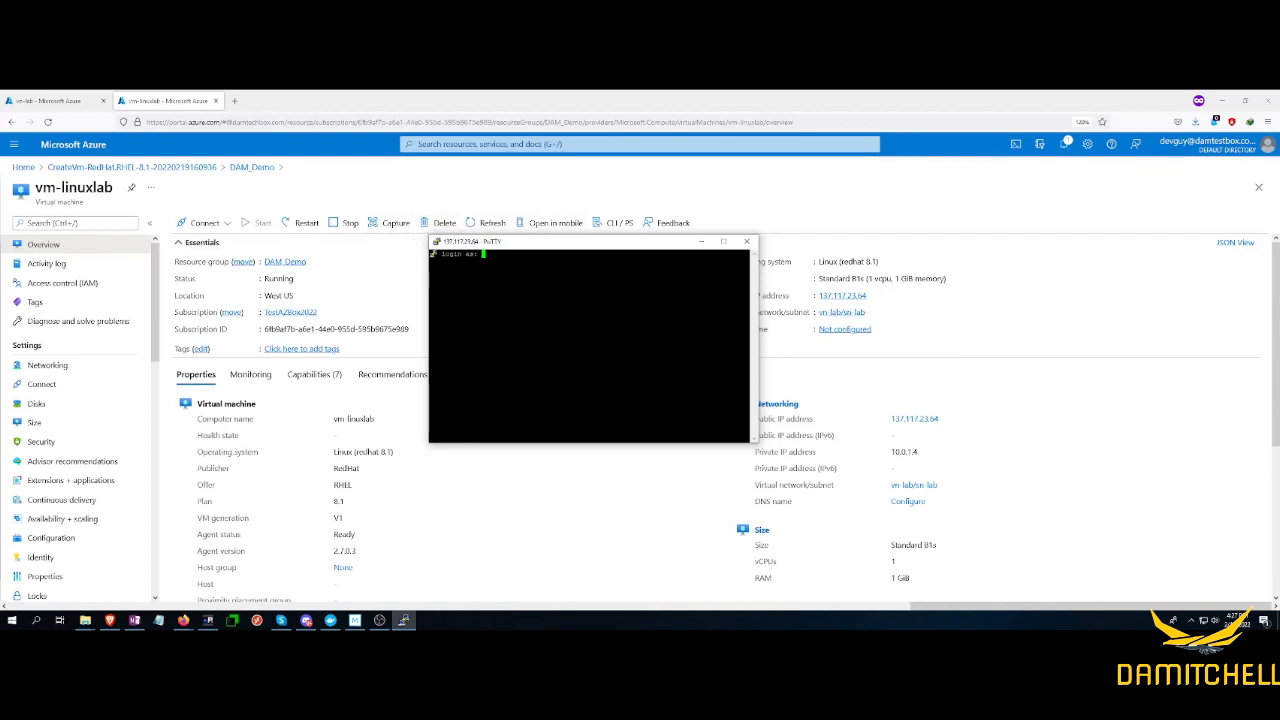
pyautogui.write('azureuser')
pyautogui.press('Return')
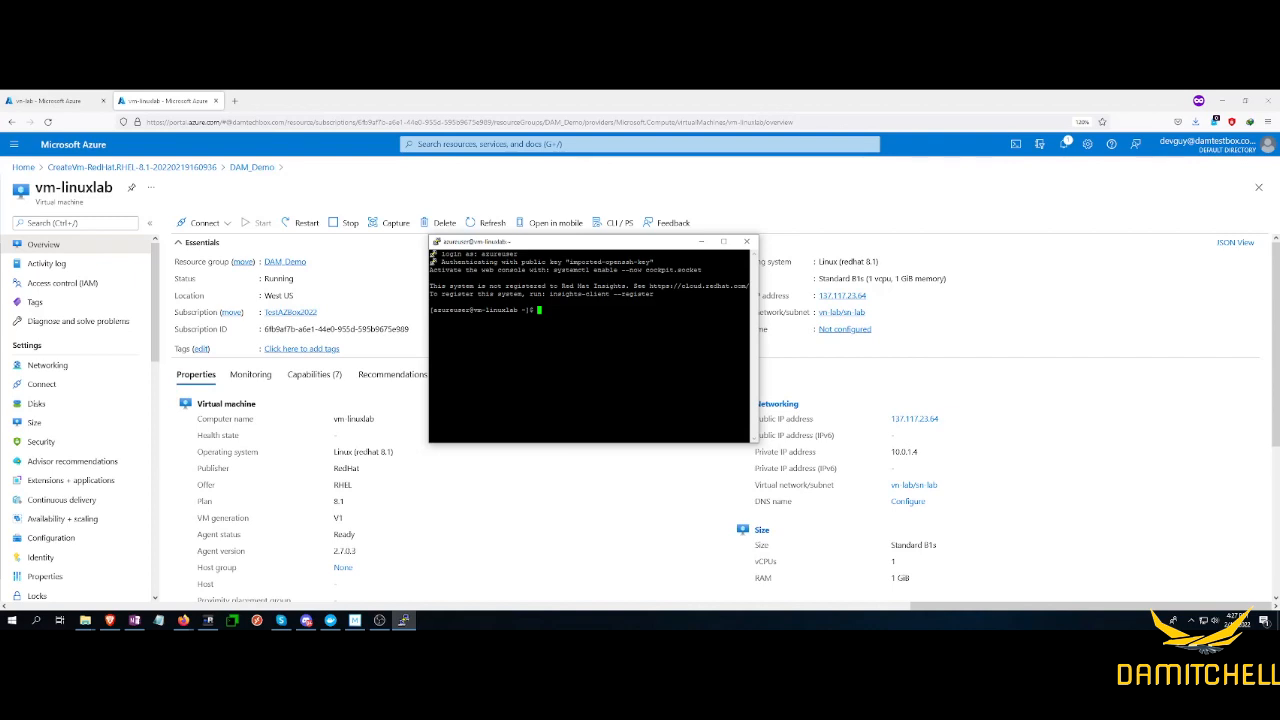
# Step: List the VM's network interfaces and addresses with ip a
pyautogui.press('Return')
pyautogui.press('Return')
pyautogui.write('ip a')
pyautogui.press('Return')
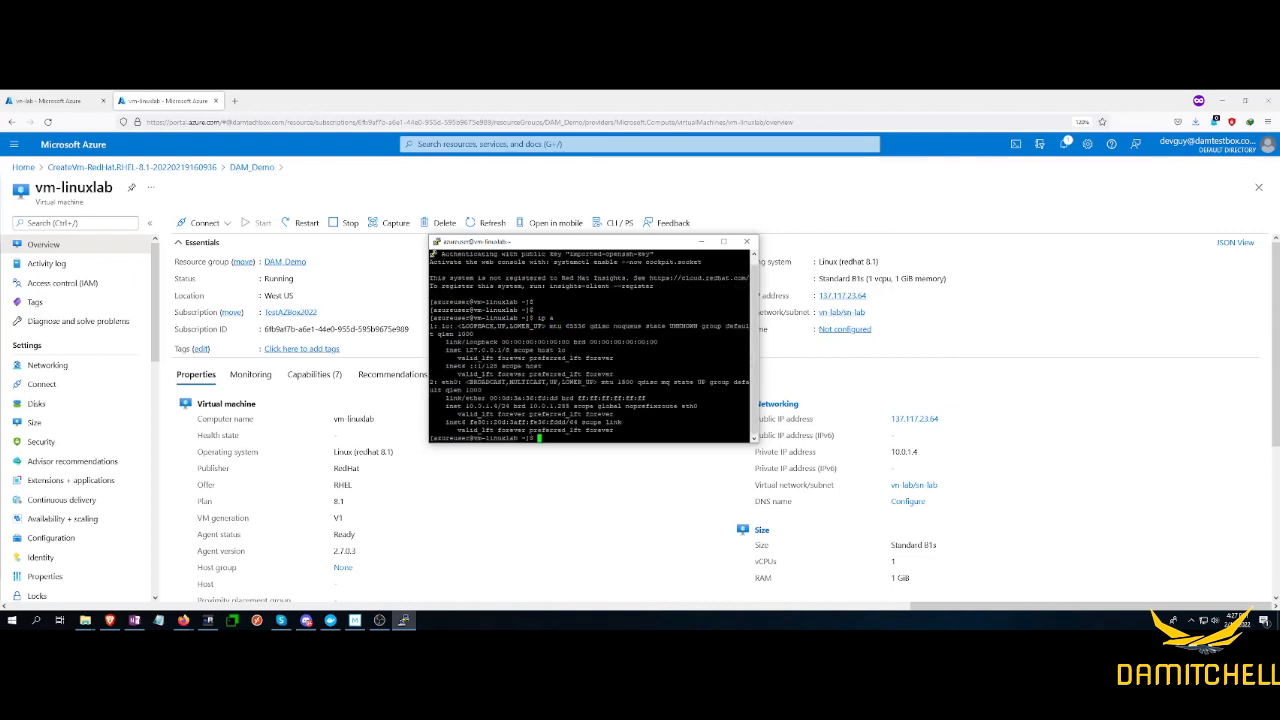
pyautogui.press('Return')
pyautogui.press('Return')
pyautogui.press('Return')
pyautogui.press('Return')
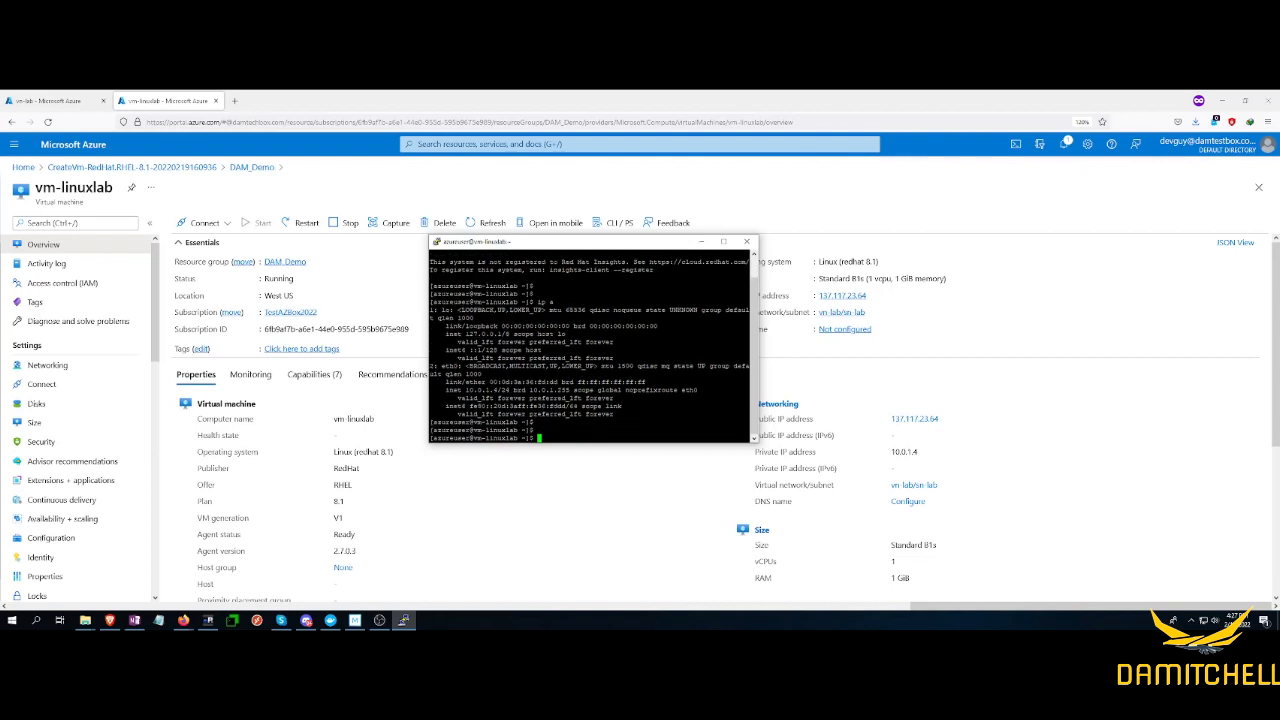
# Step: Test the VM's outbound connectivity by pinging 8.8.8.8 and stop the ping after a few replies
pyautogui.write('ping ')
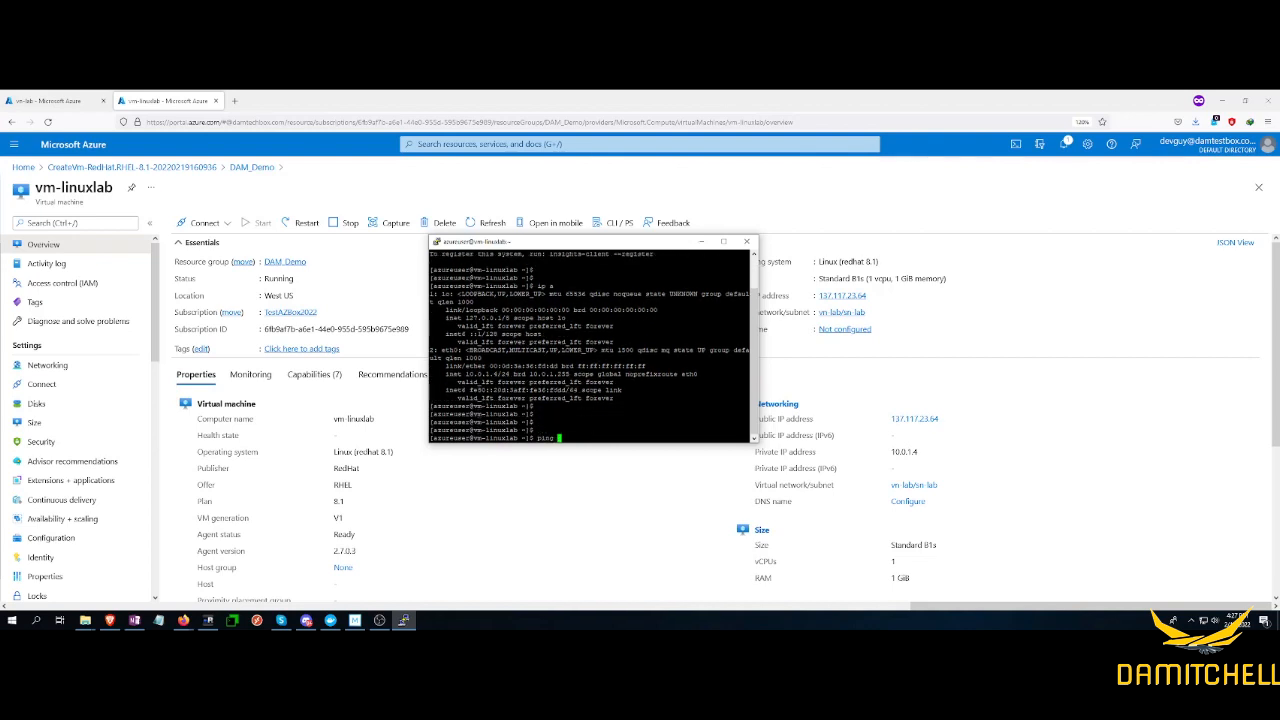
pyautogui.write('8.8.8.8')
pyautogui.press('Return')
pyautogui.hotkey('ctrl', 'c')
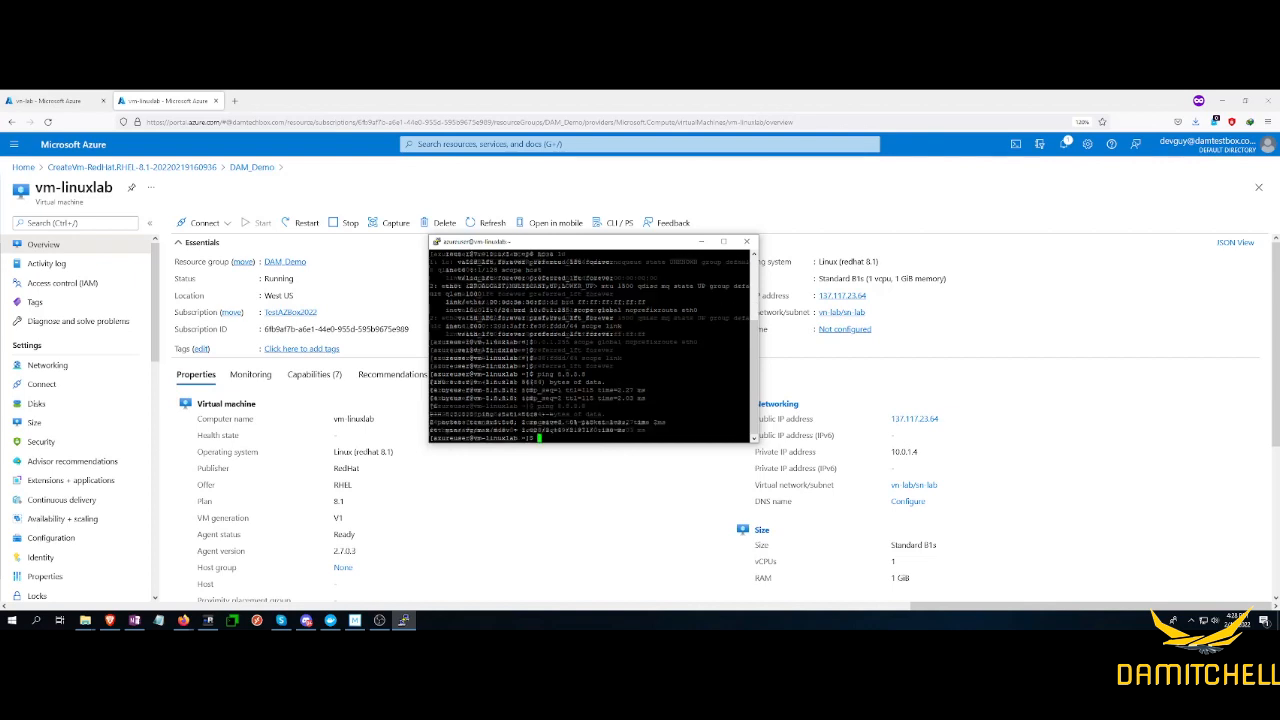
pyautogui.press('Return')
pyautogui.press('Return')
pyautogui.press('Return')
pyautogui.press('Return')
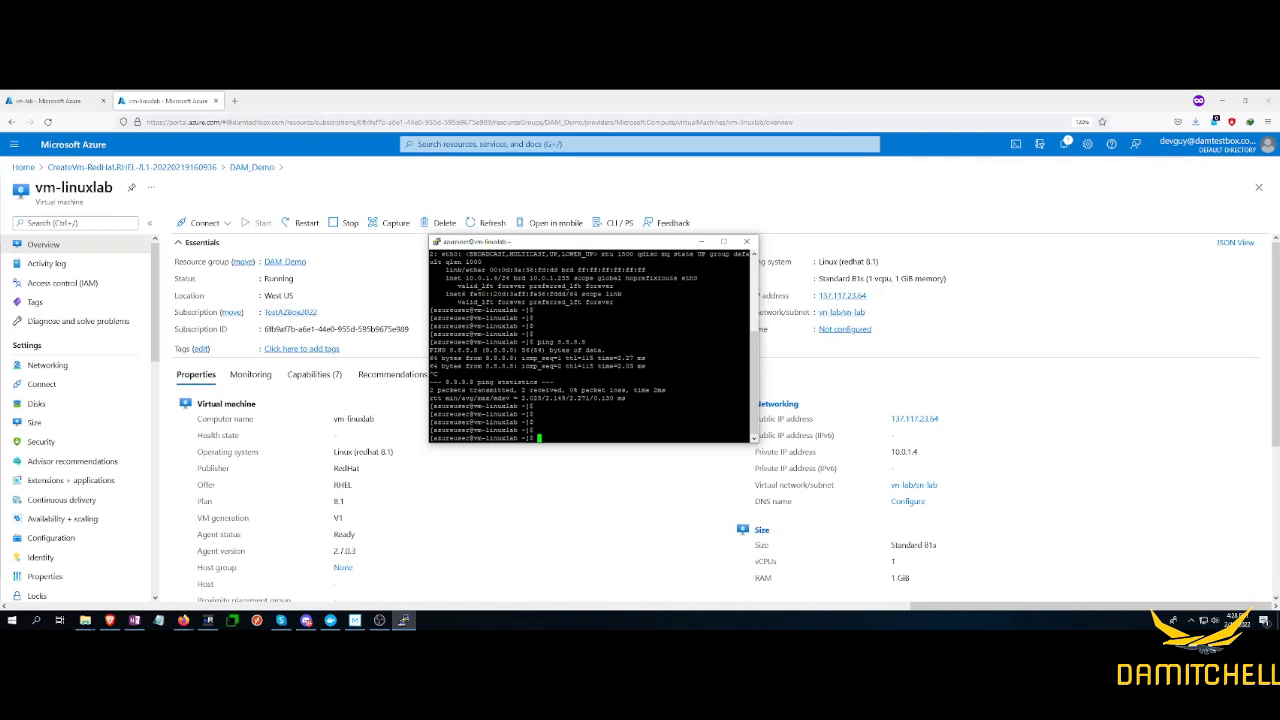
# Step: Shut down the VM with sudo shutdown -h now and close the PuTTY session
pyautogui.write('shutdown -h now')
pyautogui.press('Home')
pyautogui.write('sudo')
pyautogui.press('Return')
pyautogui.press('Return')
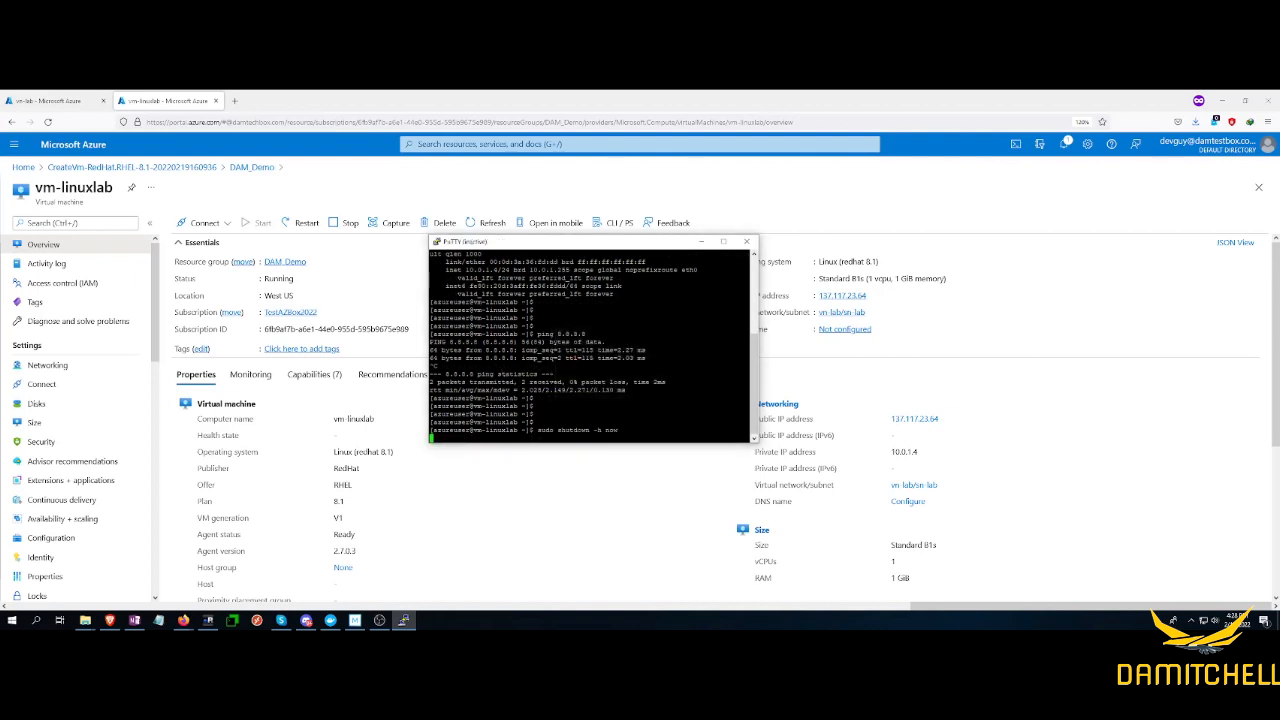
pyautogui.click(746, 241)
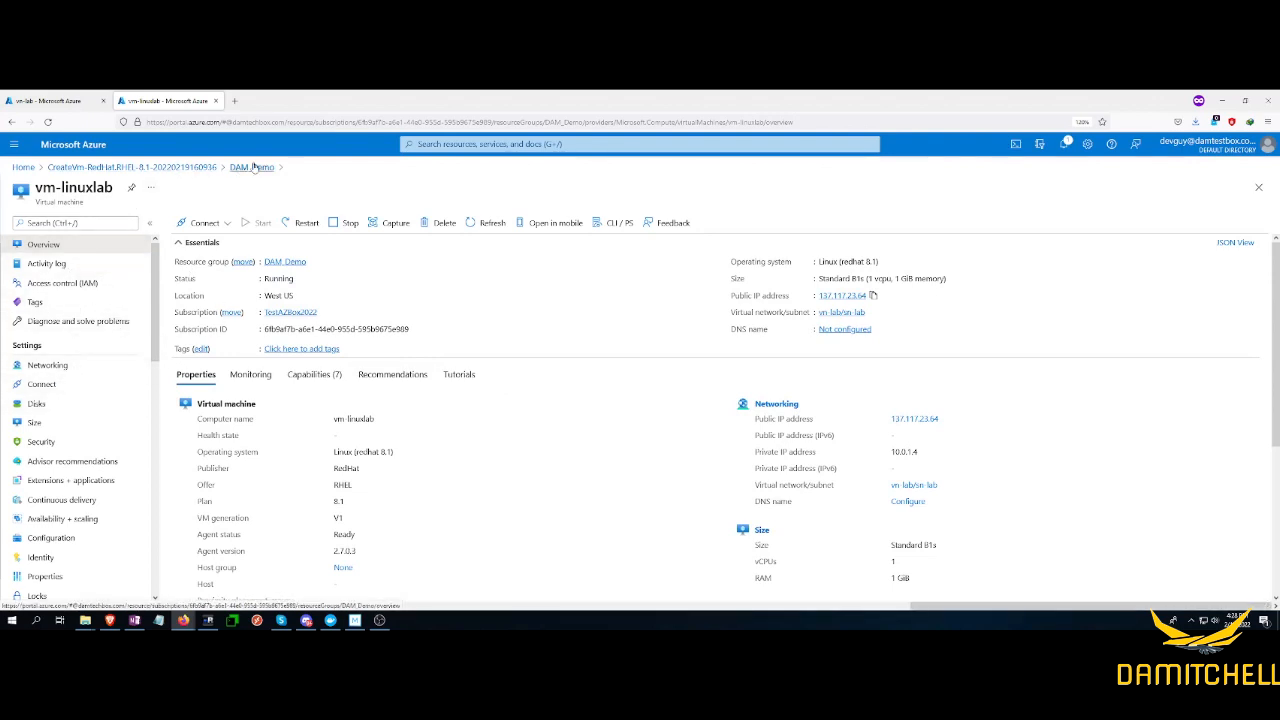
# Step: Review vm-linuxlab's access control, tags, connection, disk, size and continuous delivery pages, and return to the DAM_Demo resource group
pyautogui.moveTo(36, 187); pyautogui.dragTo(116, 188)
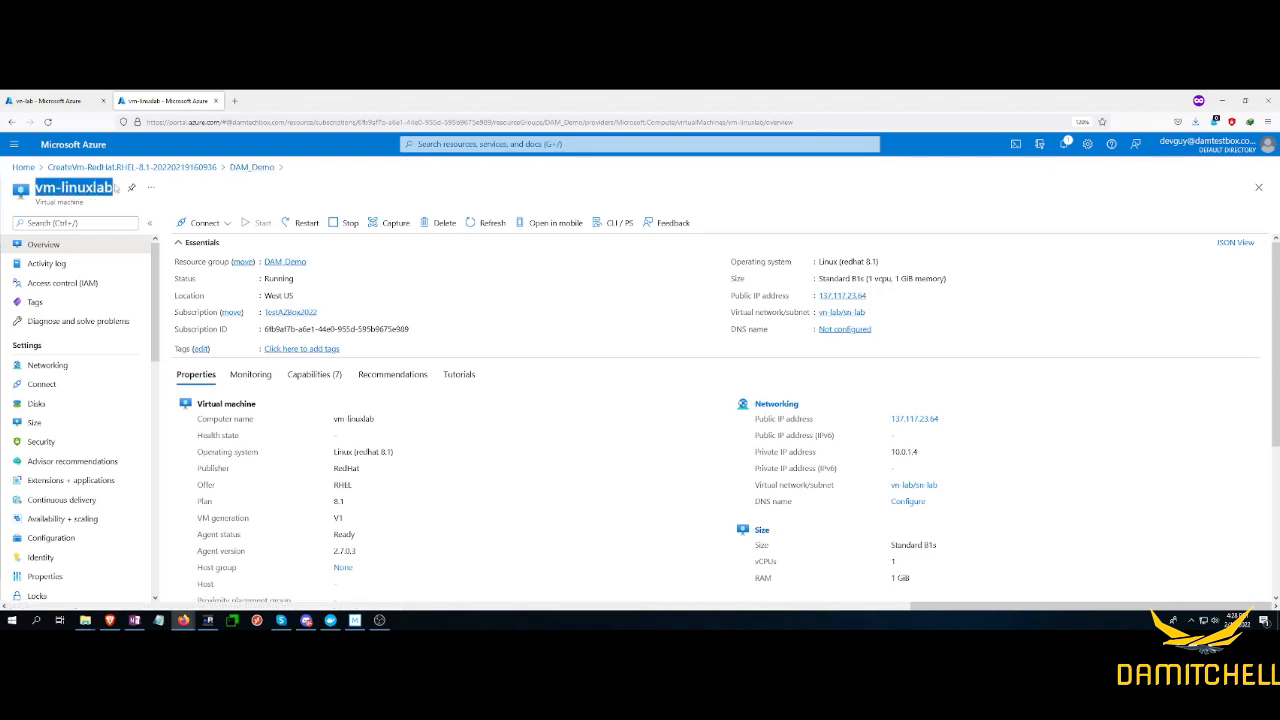
pyautogui.click(77, 286)
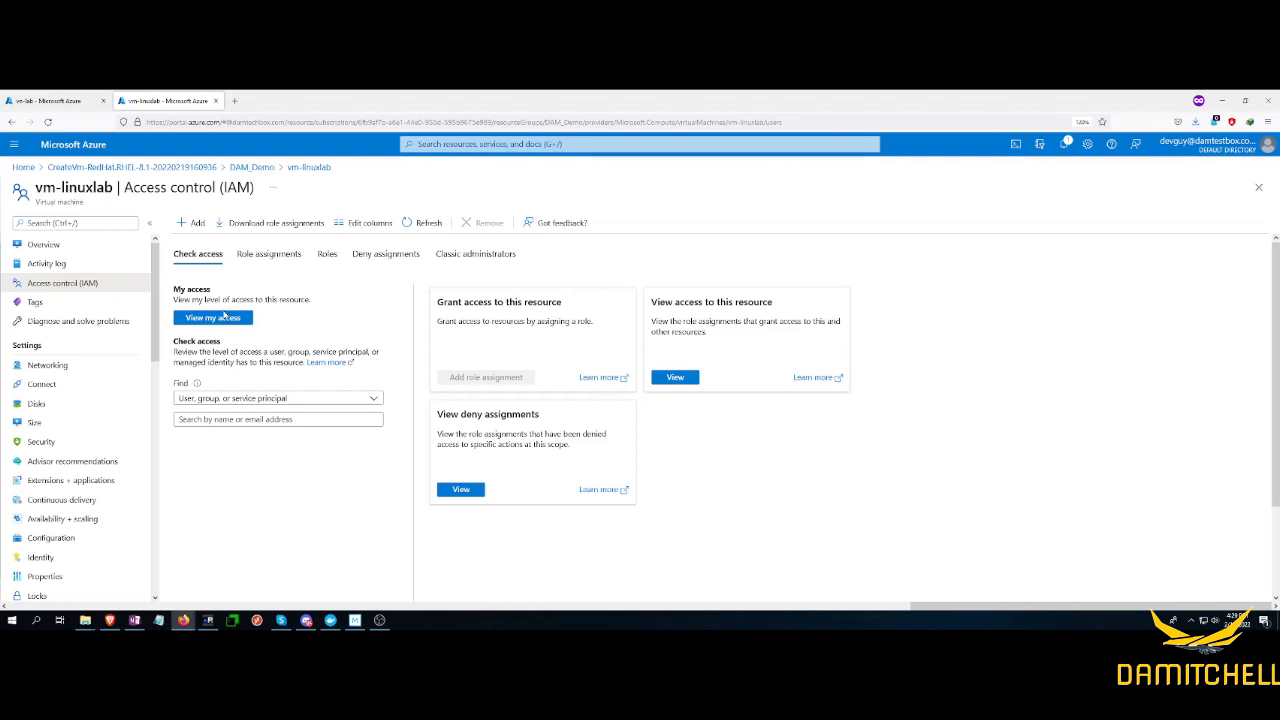
pyautogui.click(75, 303)
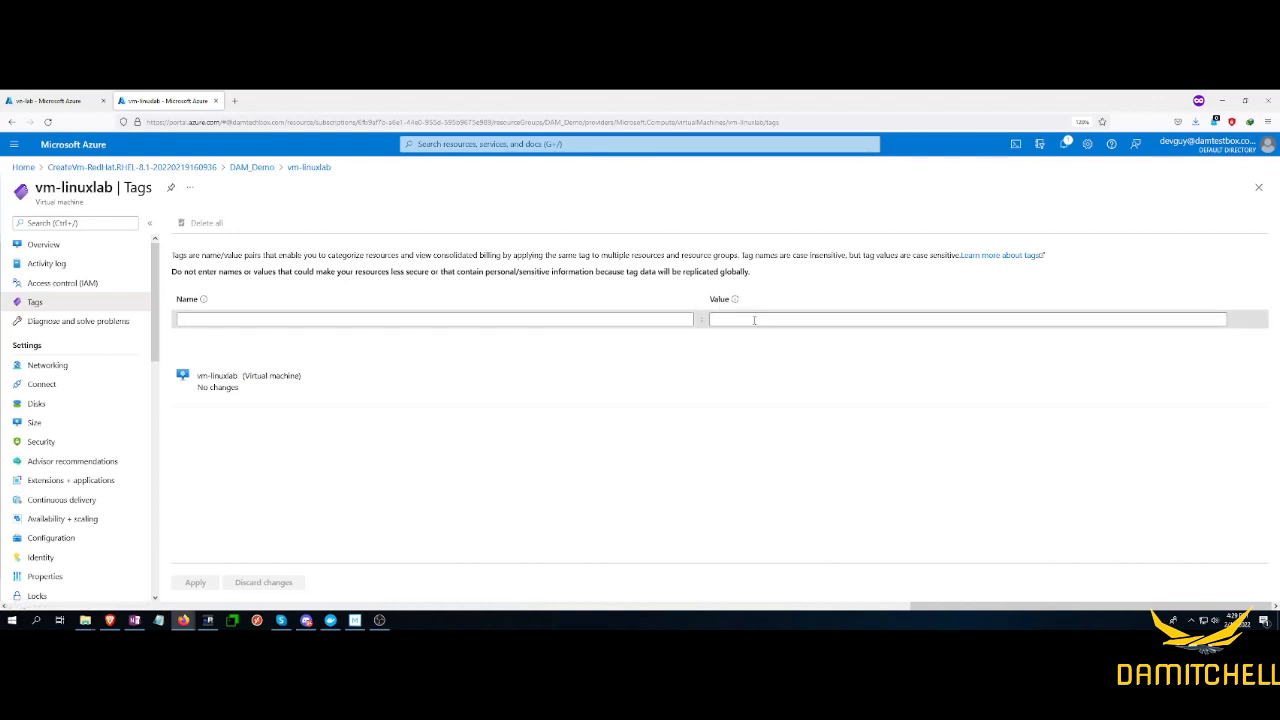
pyautogui.click(42, 384)
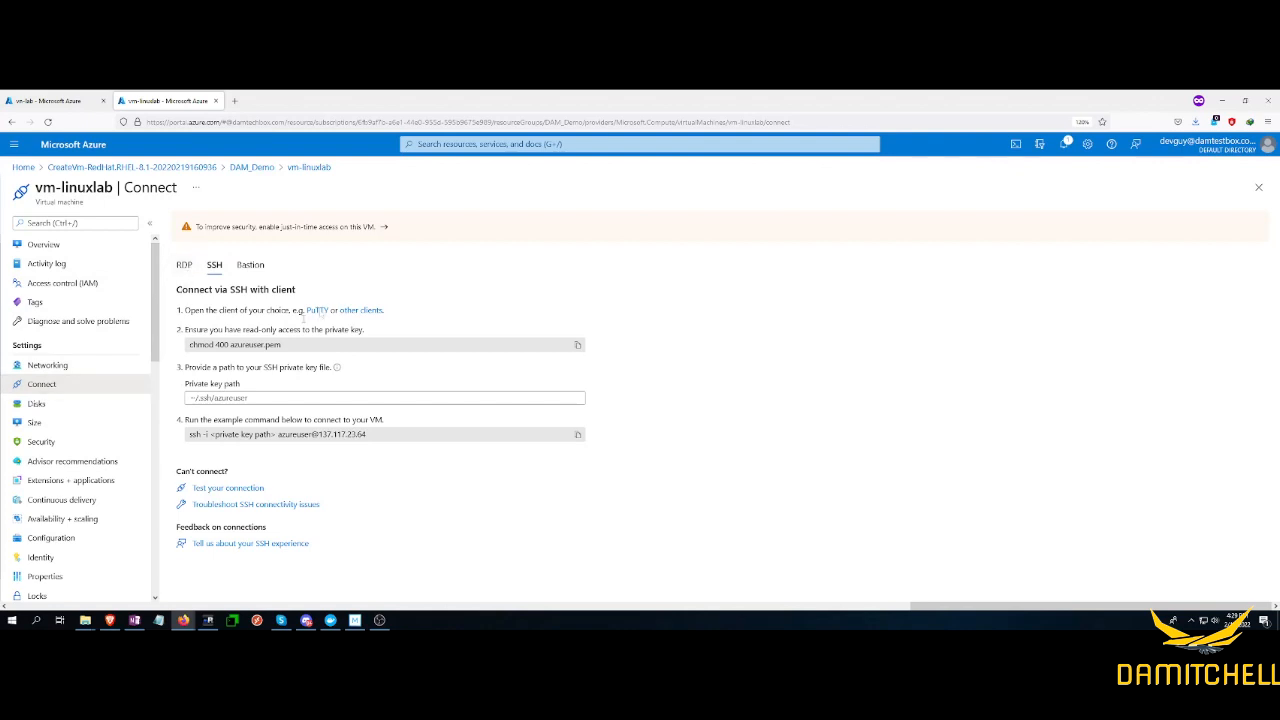
pyautogui.click(80, 410)
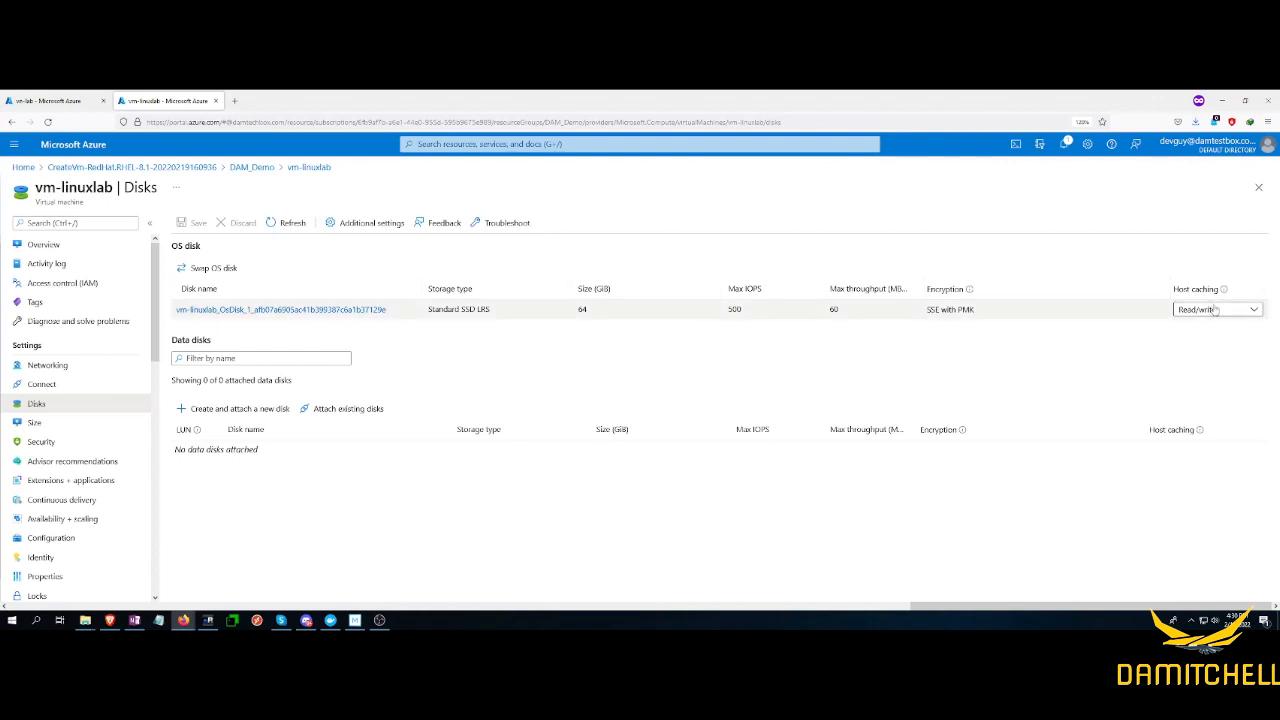
pyautogui.click(68, 426)
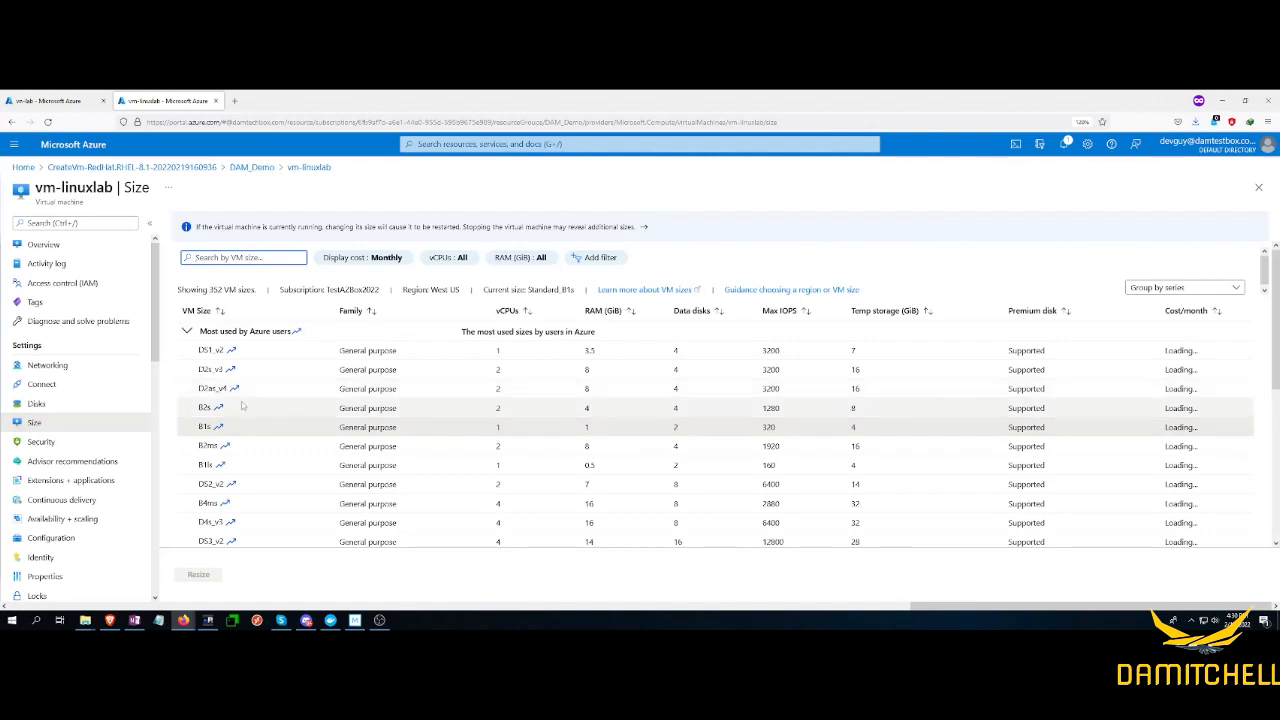
pyautogui.click(230, 446)
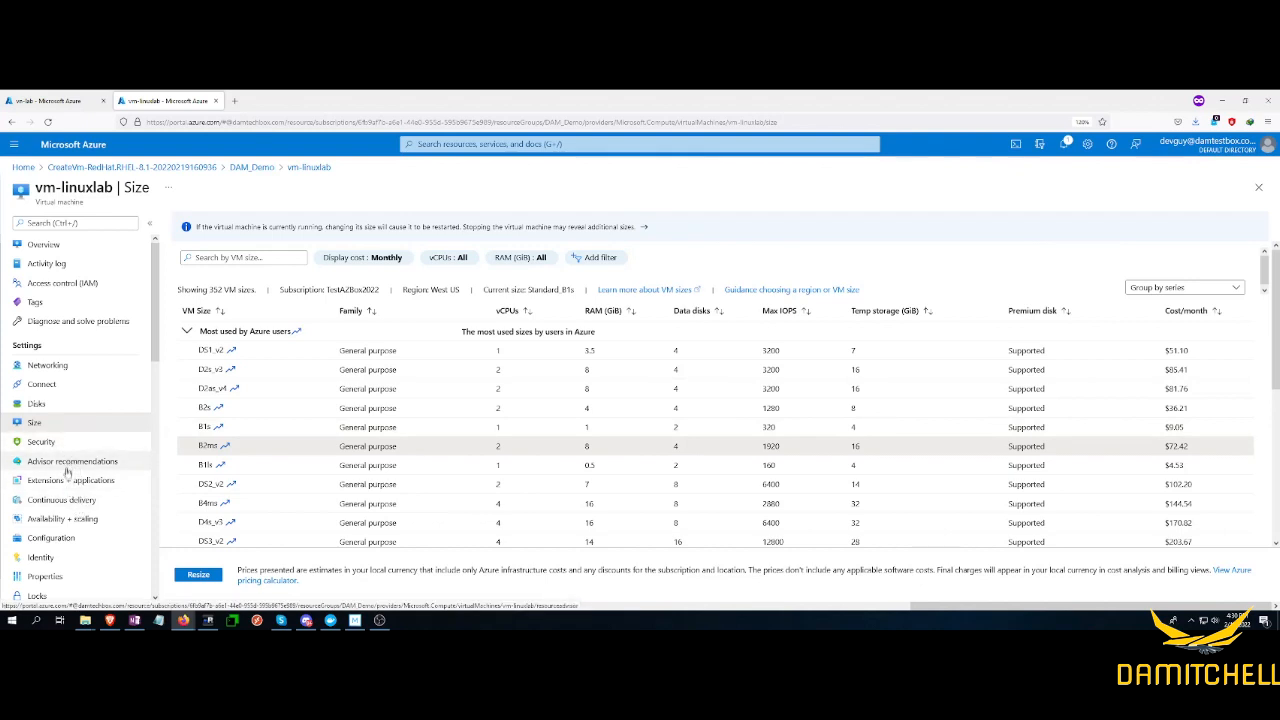
pyautogui.click(61, 499)
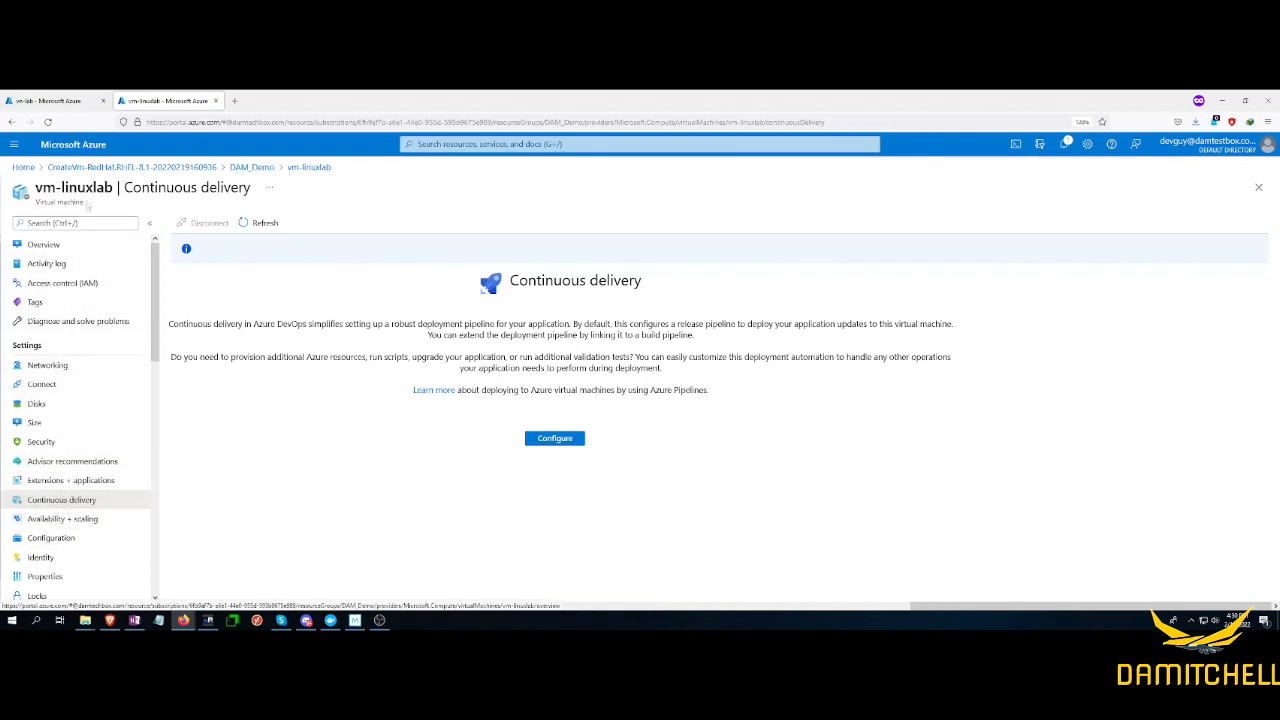
pyautogui.click(252, 167)
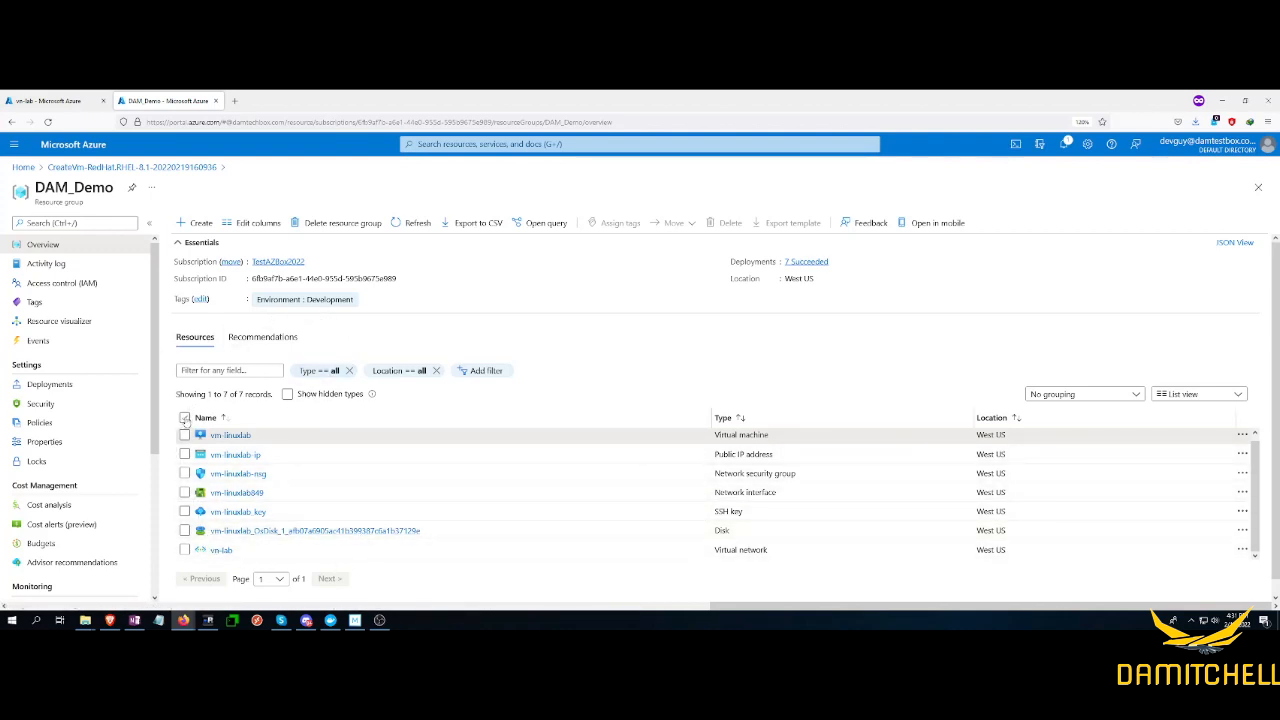
pyautogui.click(332, 225)
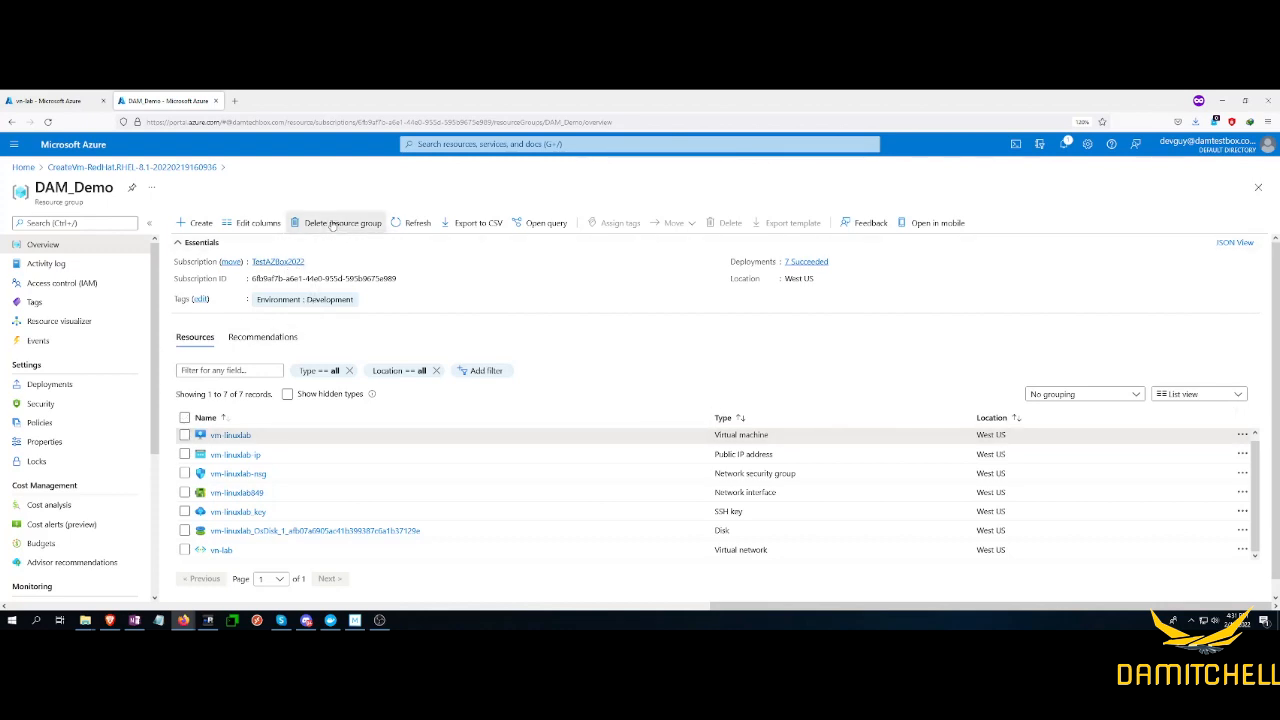
pyautogui.click(986, 272)
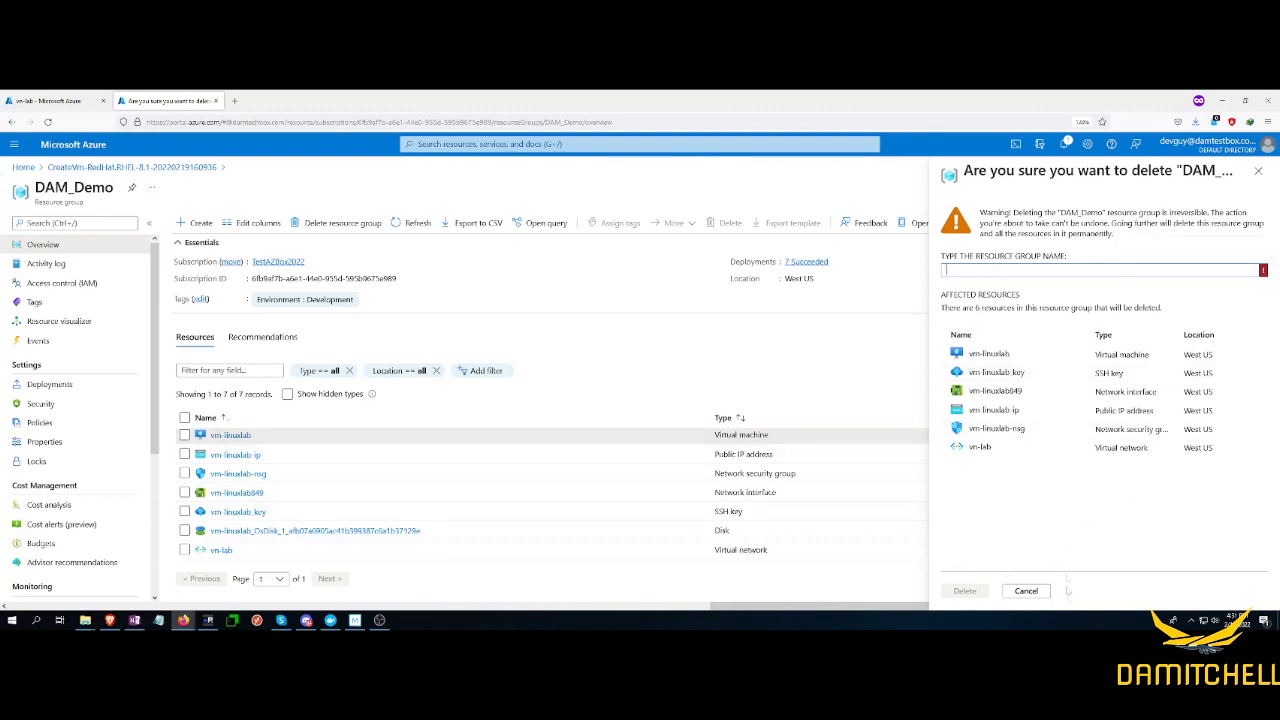
pyautogui.click(1026, 591)
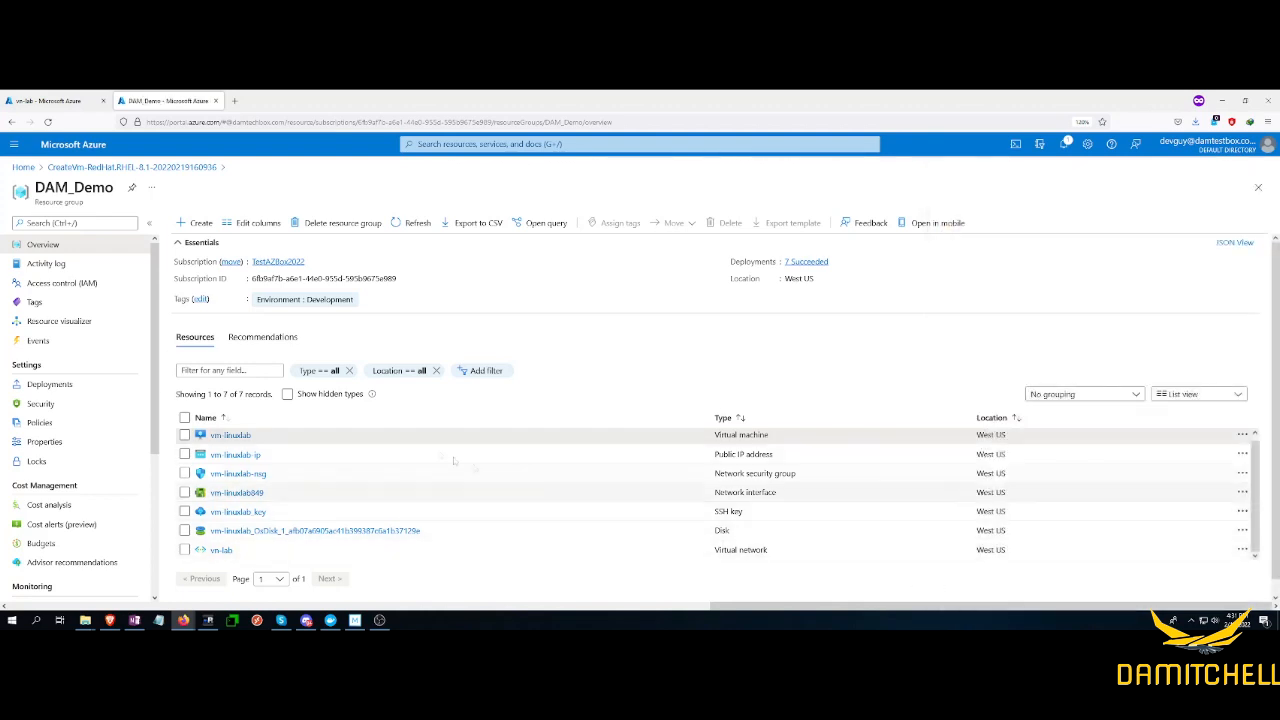
# Step: Delete every resource in DAM_Demo except the vn-lab virtual network and the vm-linuxlab_key SSH key, confirming with yes
pyautogui.click(184, 418)
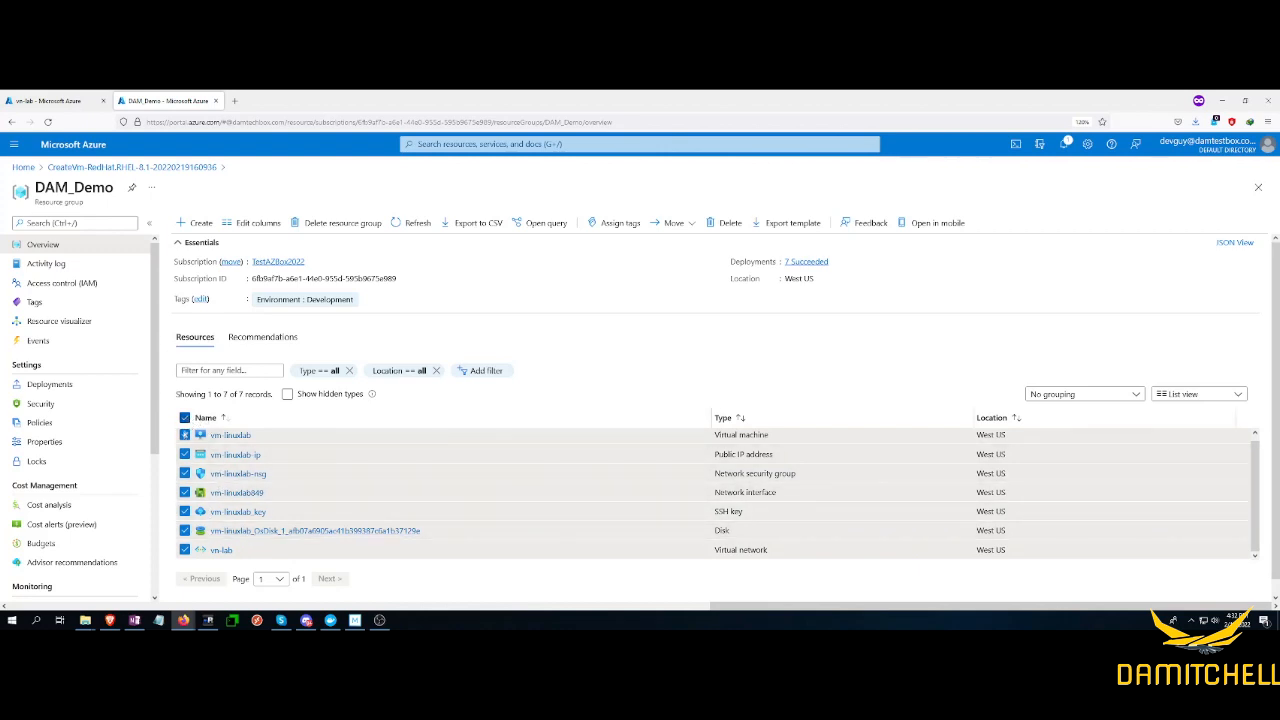
pyautogui.click(184, 550)
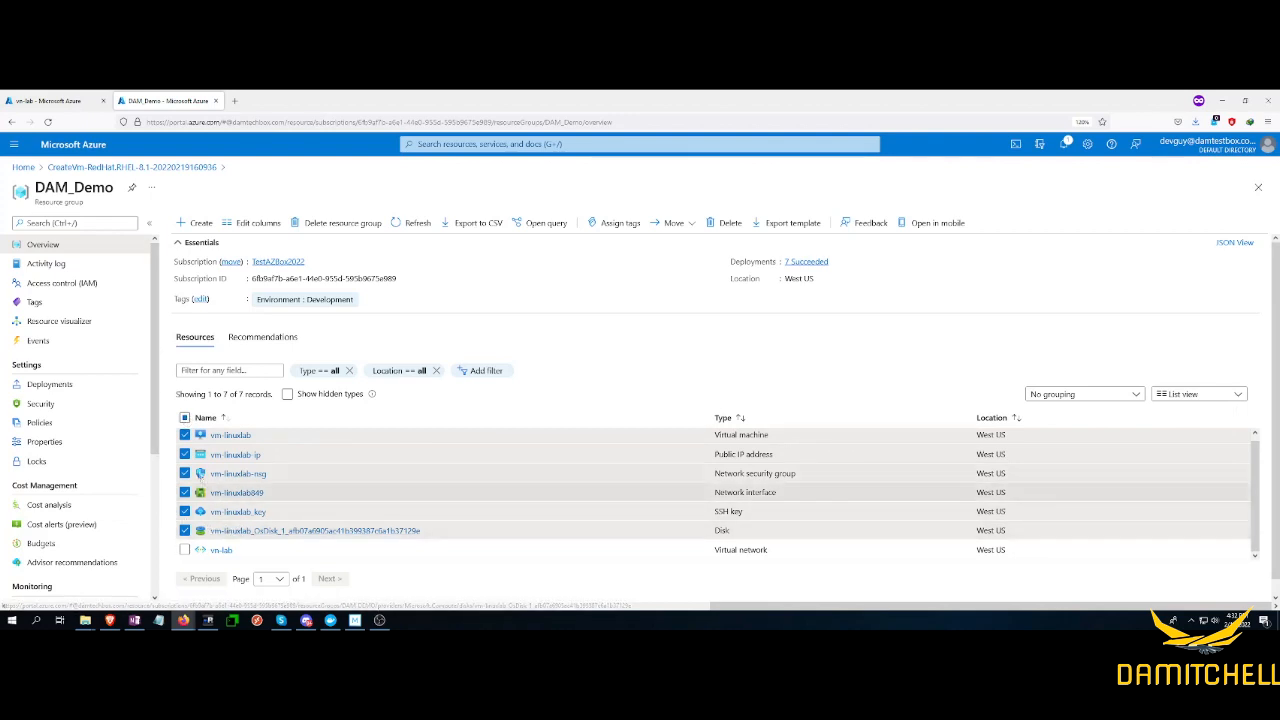
pyautogui.click(184, 512)
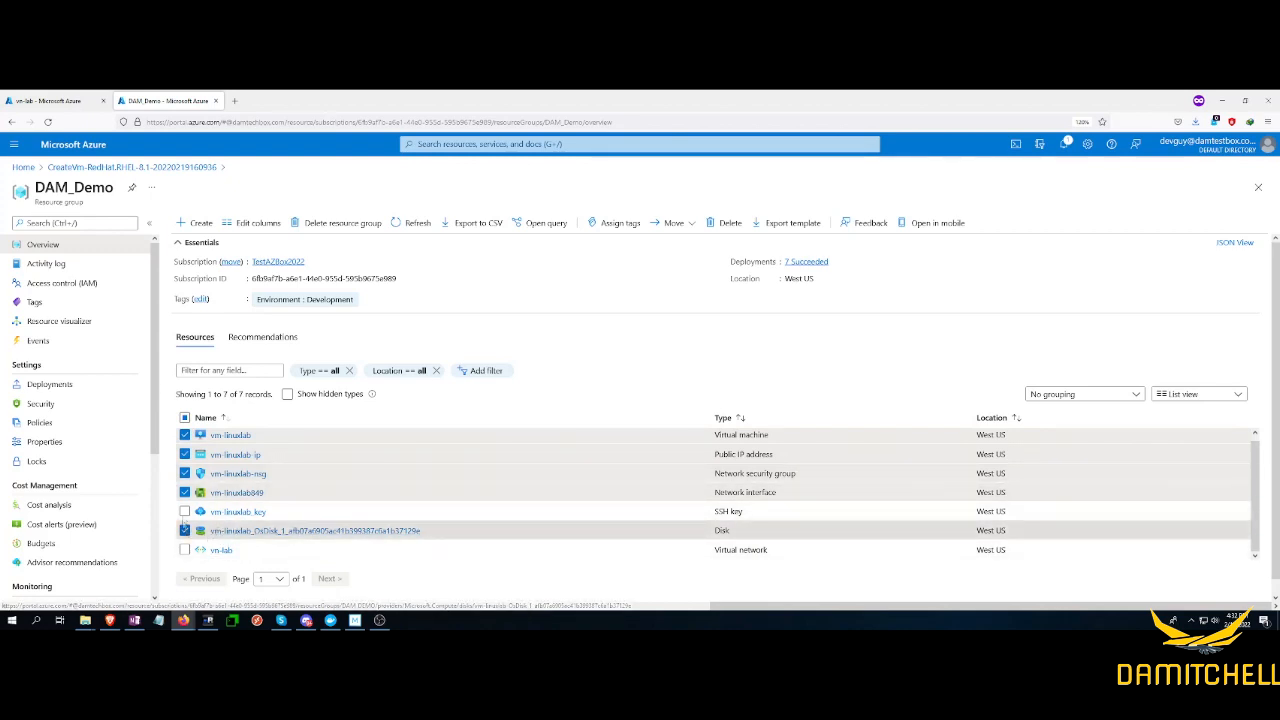
pyautogui.click(724, 222)
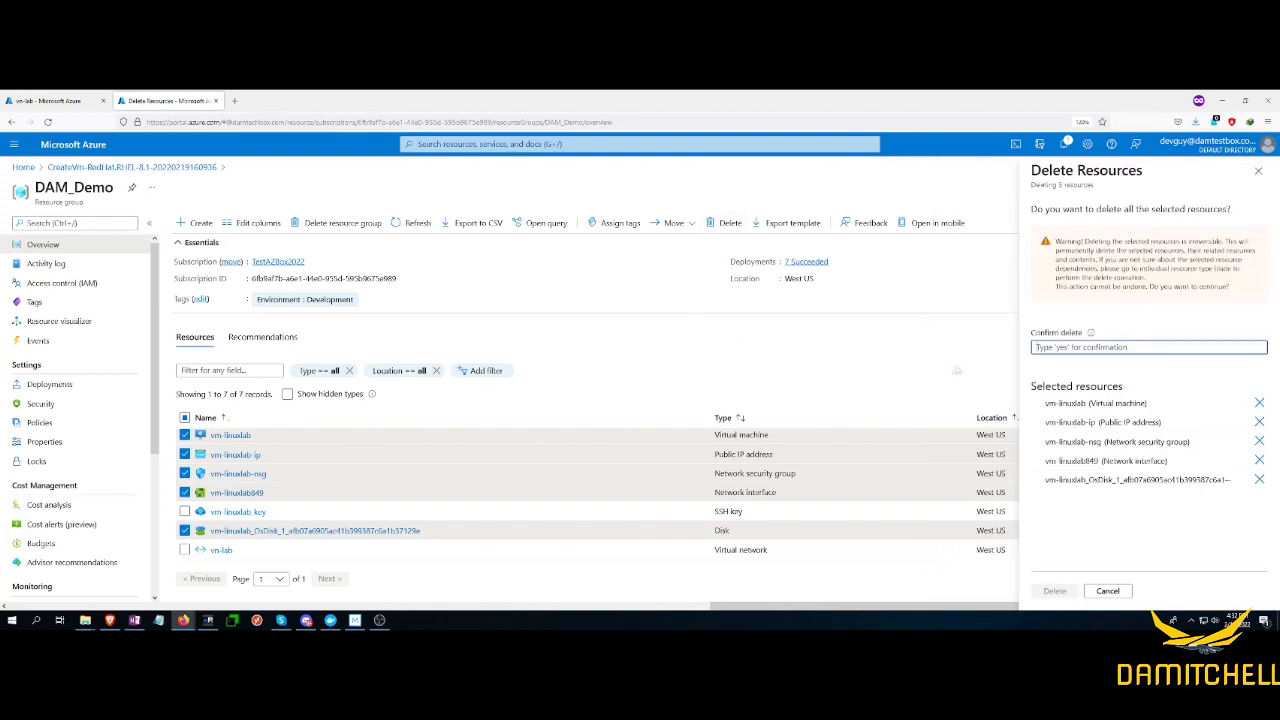
pyautogui.write('yes')
pyautogui.click(1055, 591)
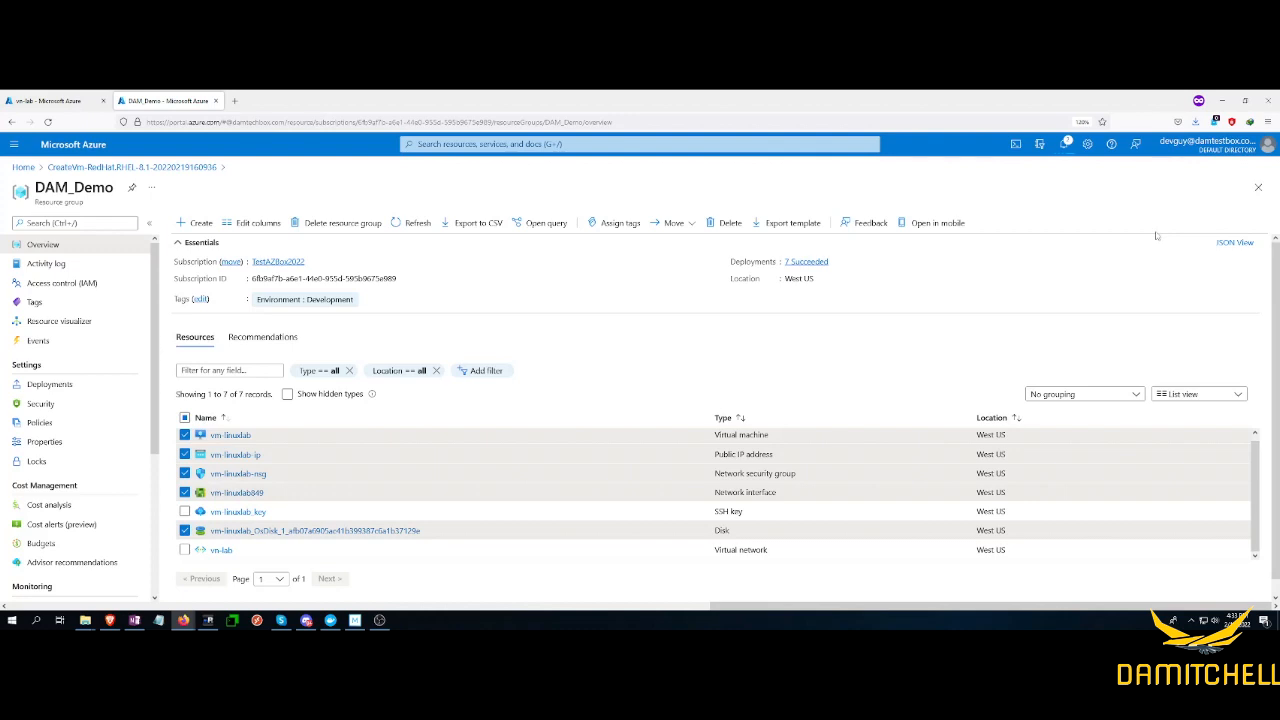
# Step: Check the progress of the resource deletion in the portal notifications until it completes, and close them
pyautogui.click(1066, 146)
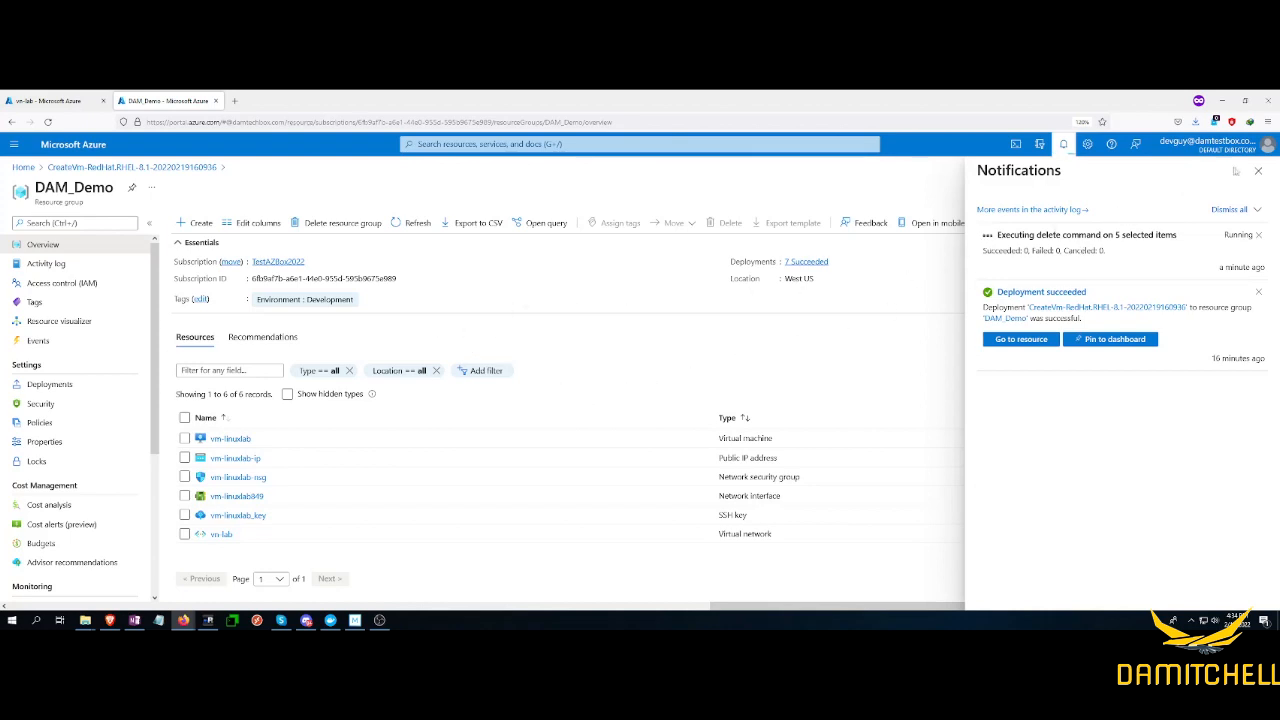
pyautogui.click(1258, 171)
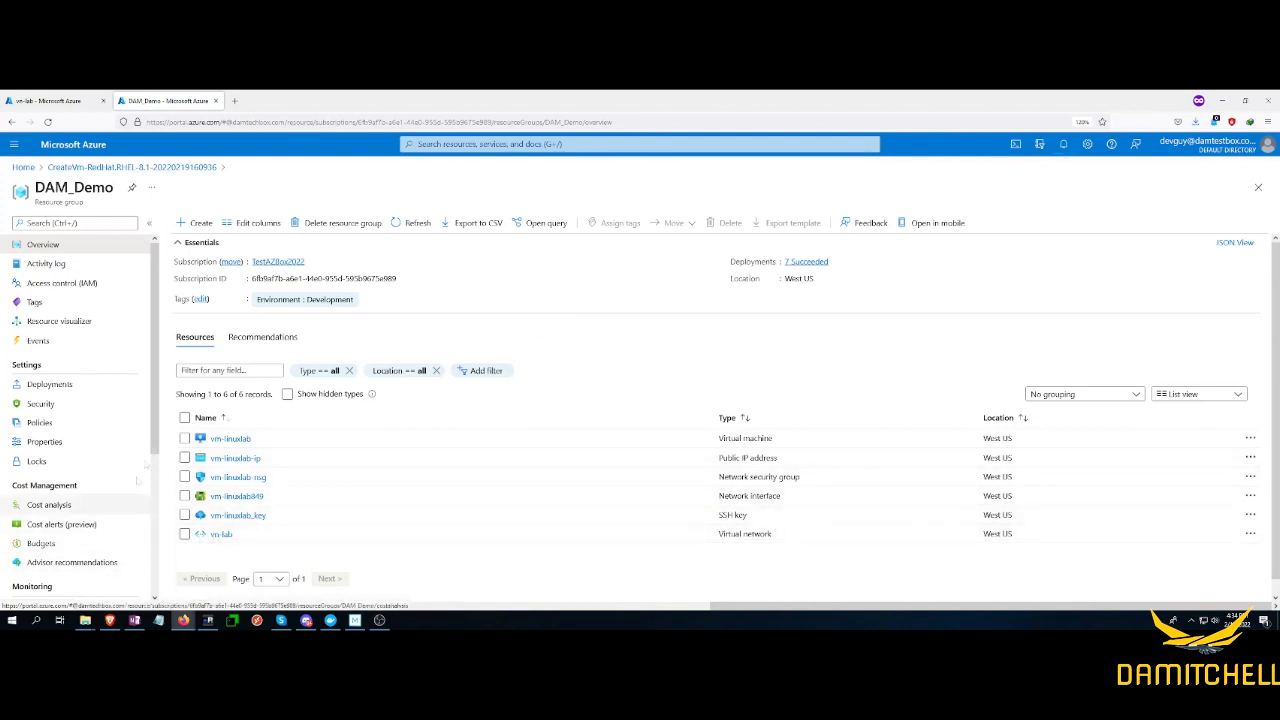
pyautogui.click(1064, 145)
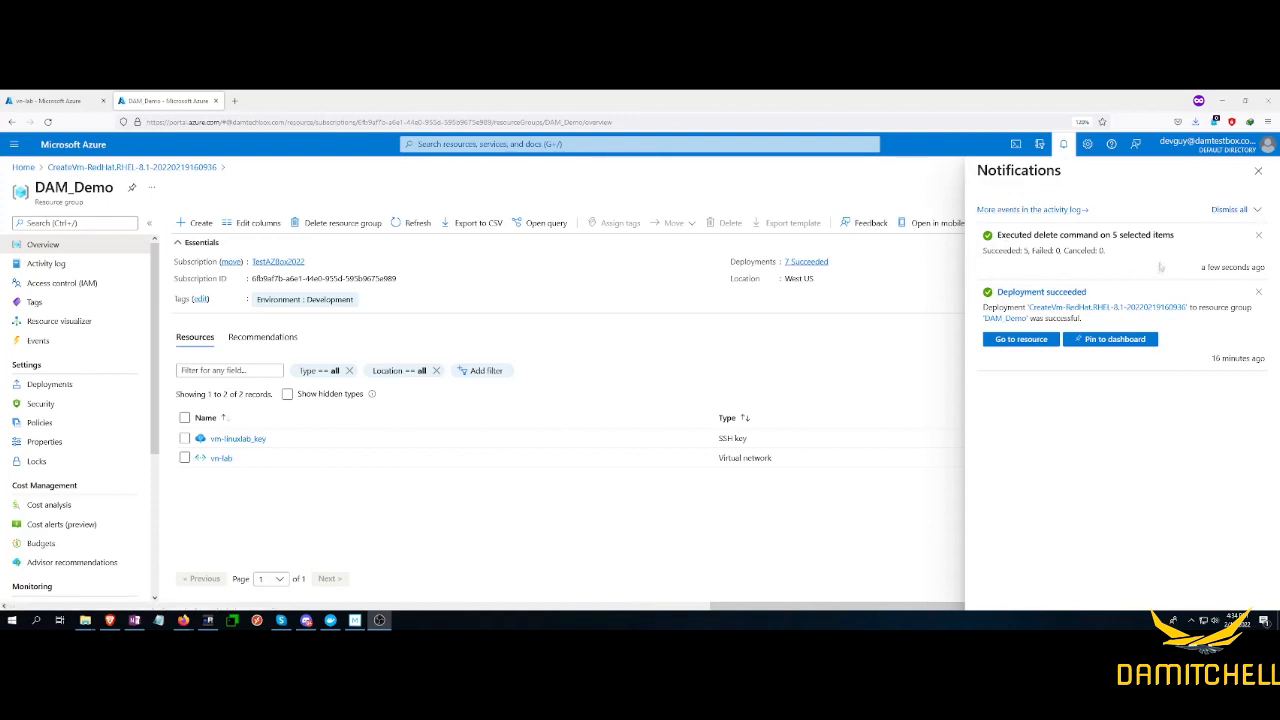
pyautogui.click(1258, 171)
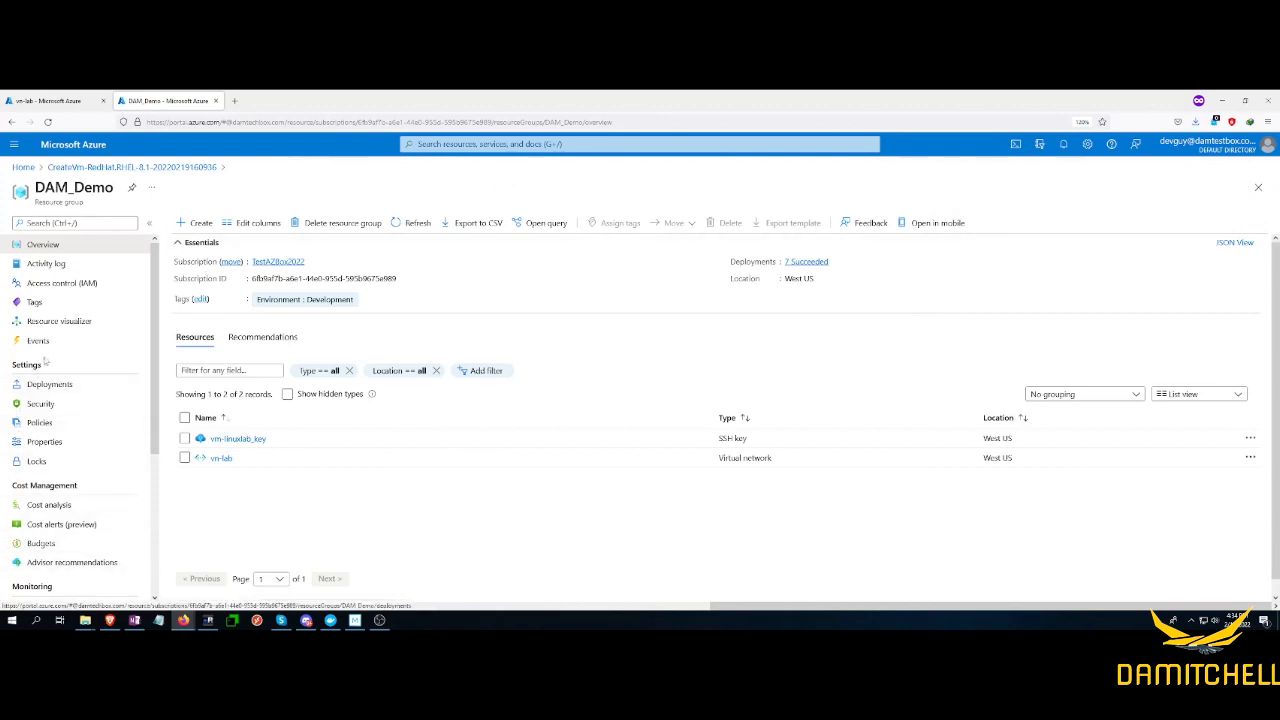